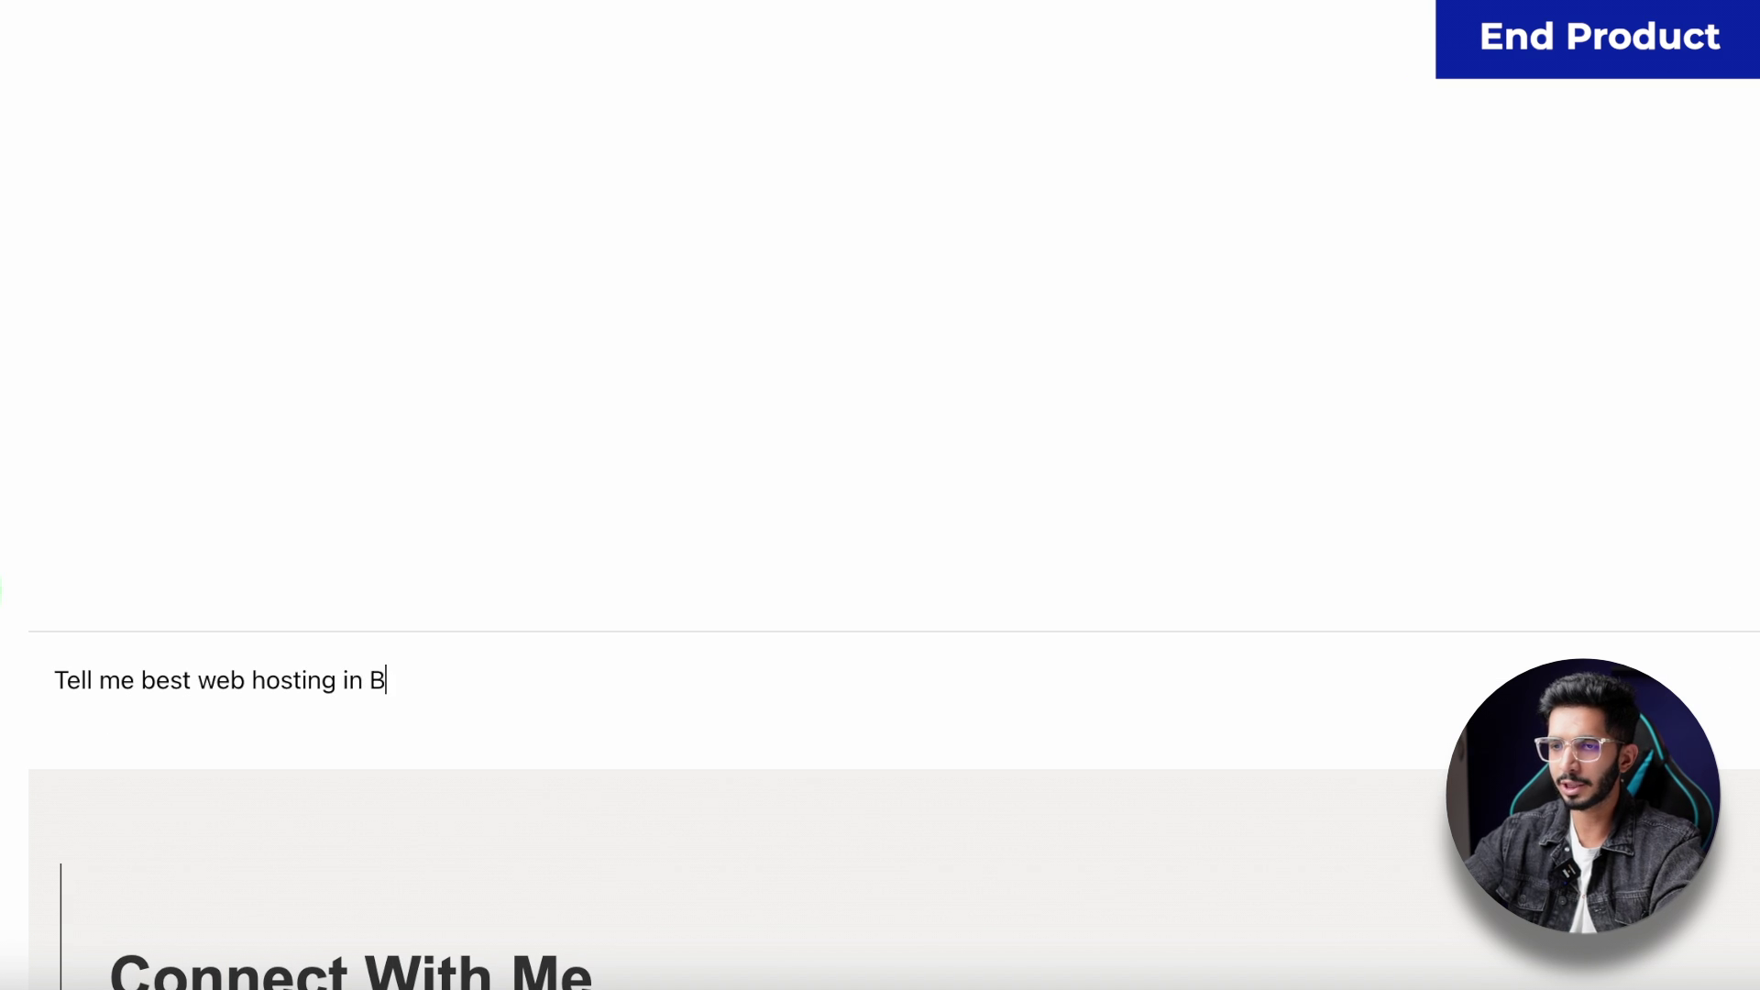
Ask the website chatbot "Tell me best web hosting in Budget?" and send a follow-up question.
type("?")
key("Return")
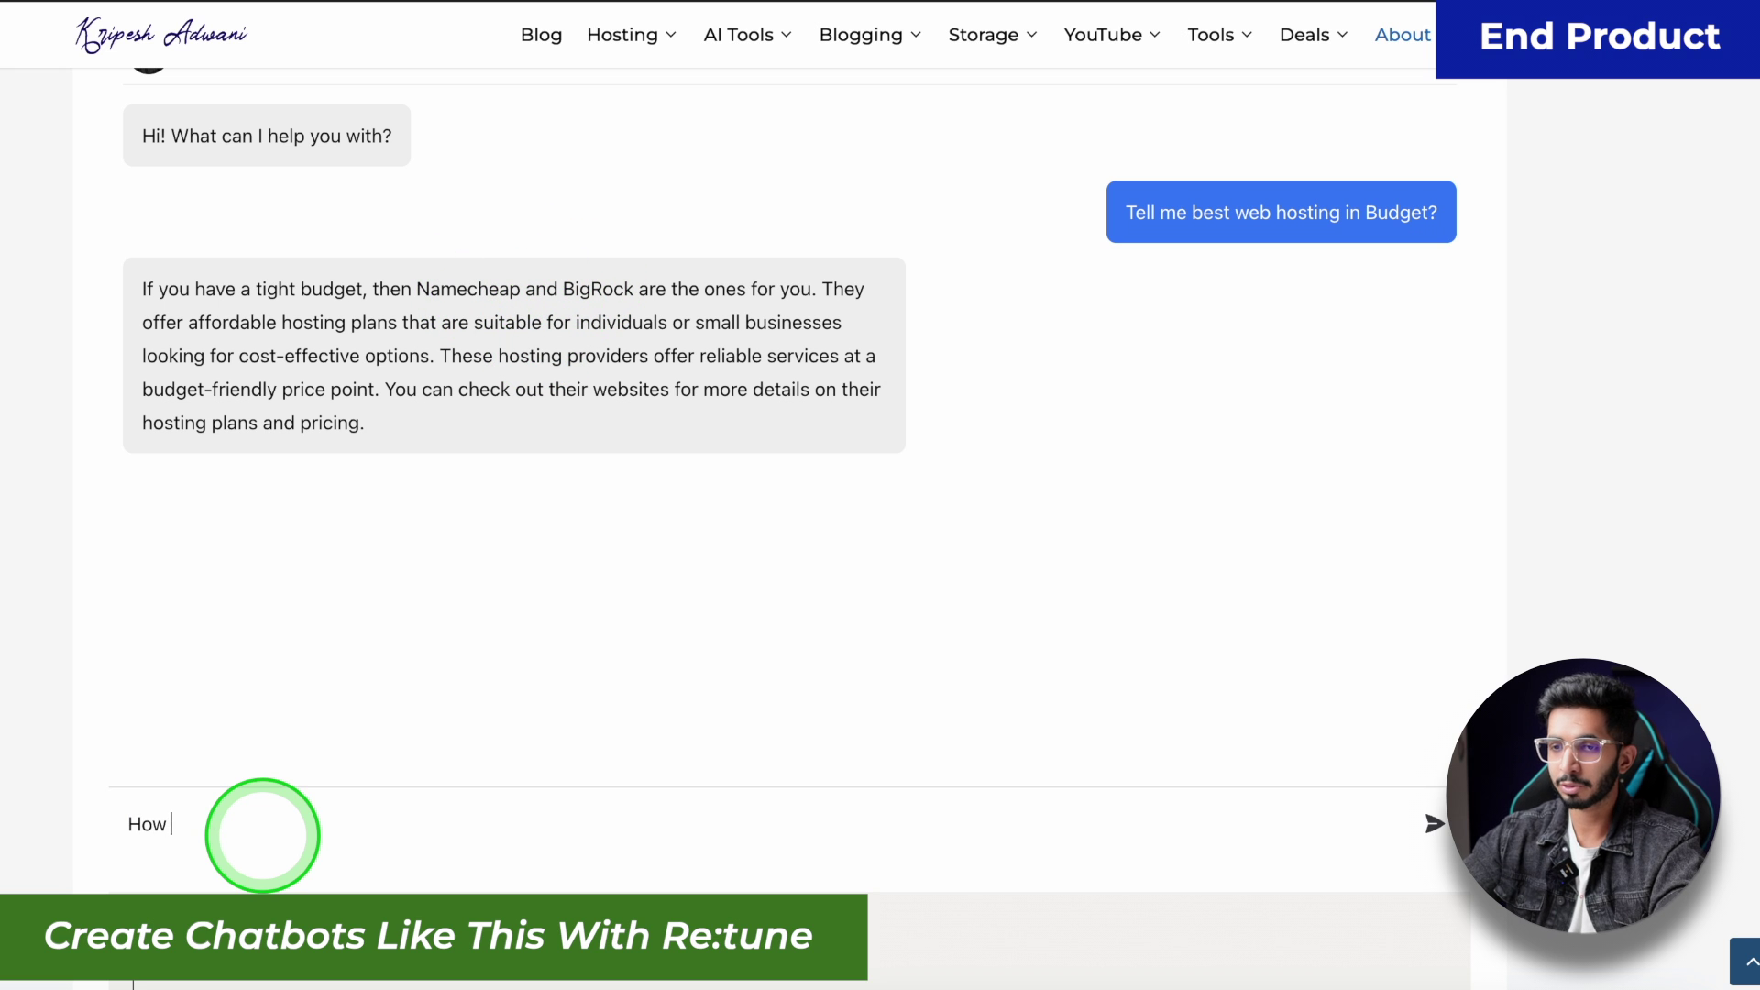
key("Return")
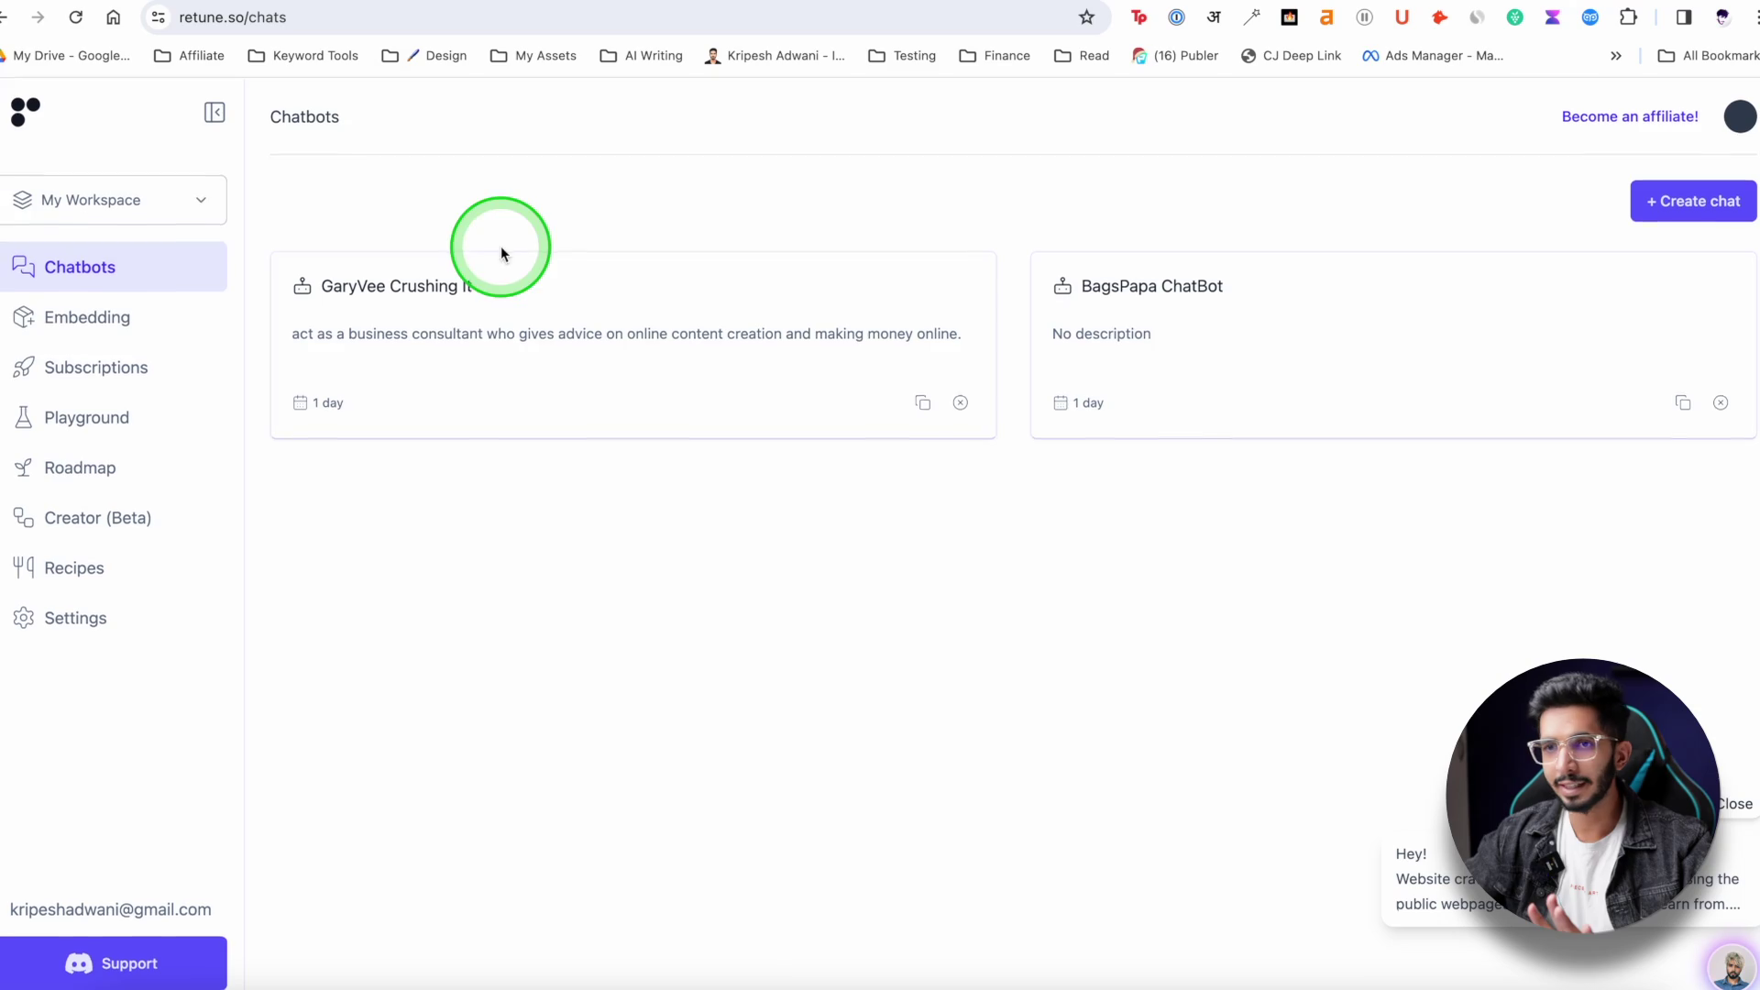
Open the subscription plans and review the AppSumo Tier 1 price and included features.
left_click(55, 368)
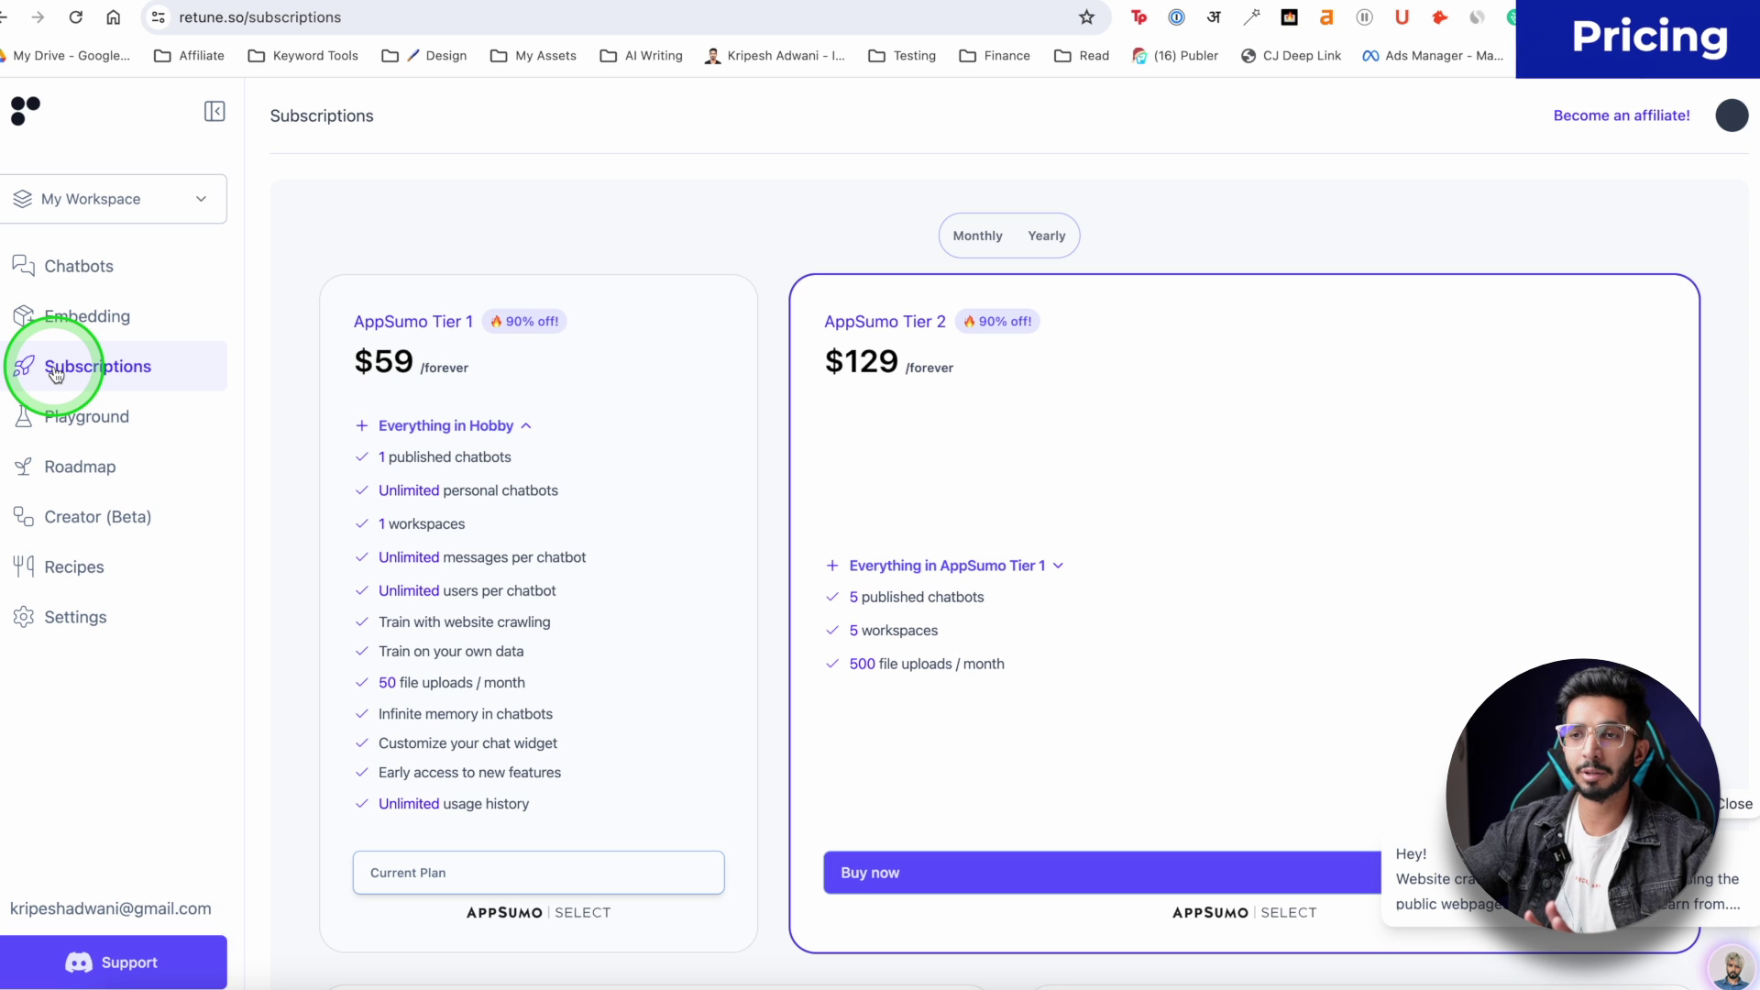
left_click_drag(431, 323, 467, 323)
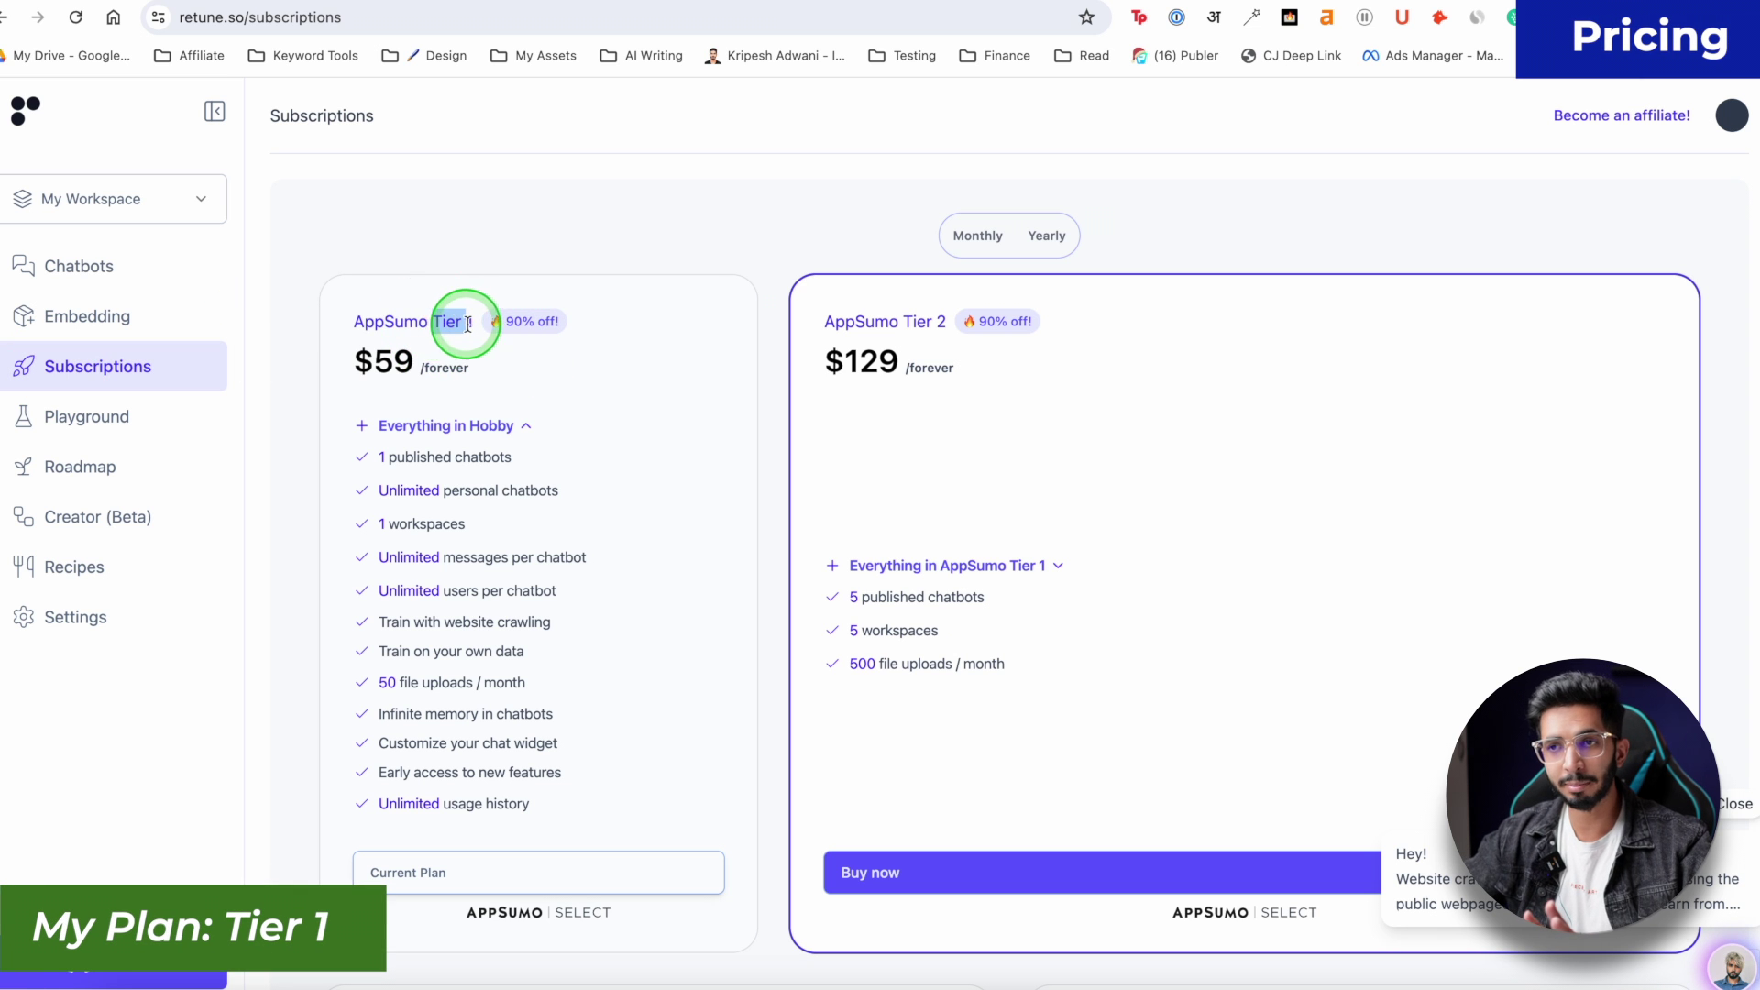
left_click_drag(354, 361, 486, 380)
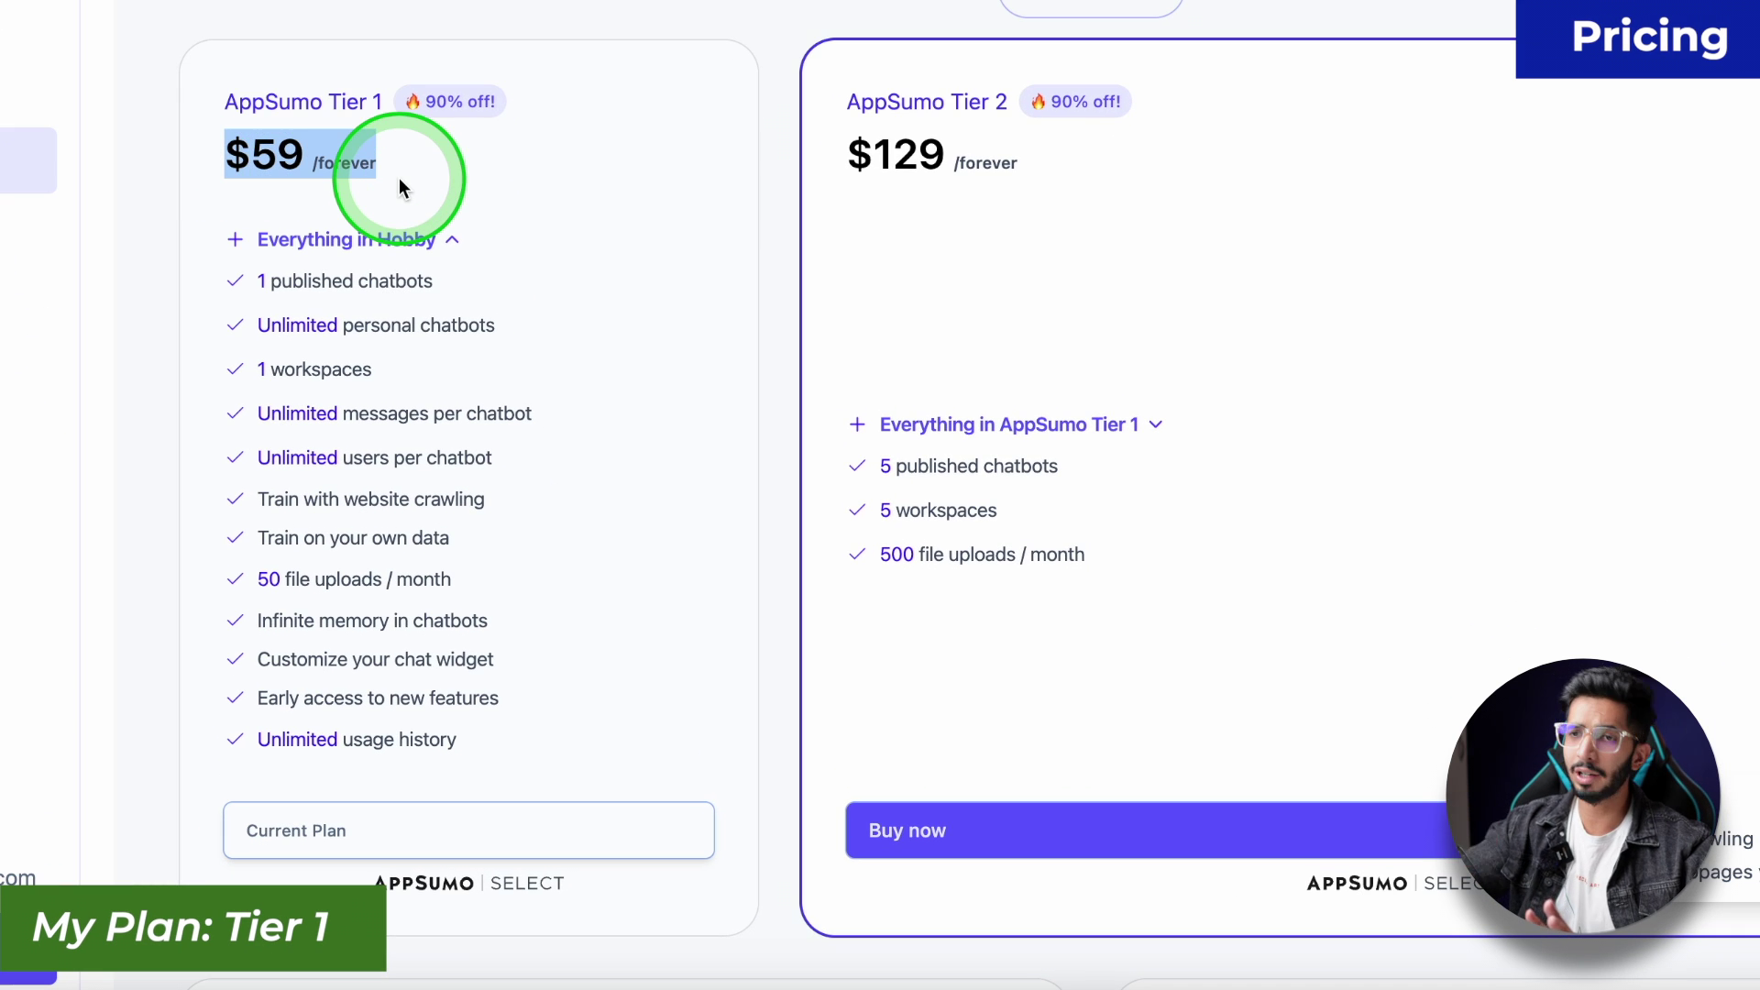
left_click_drag(357, 281, 460, 289)
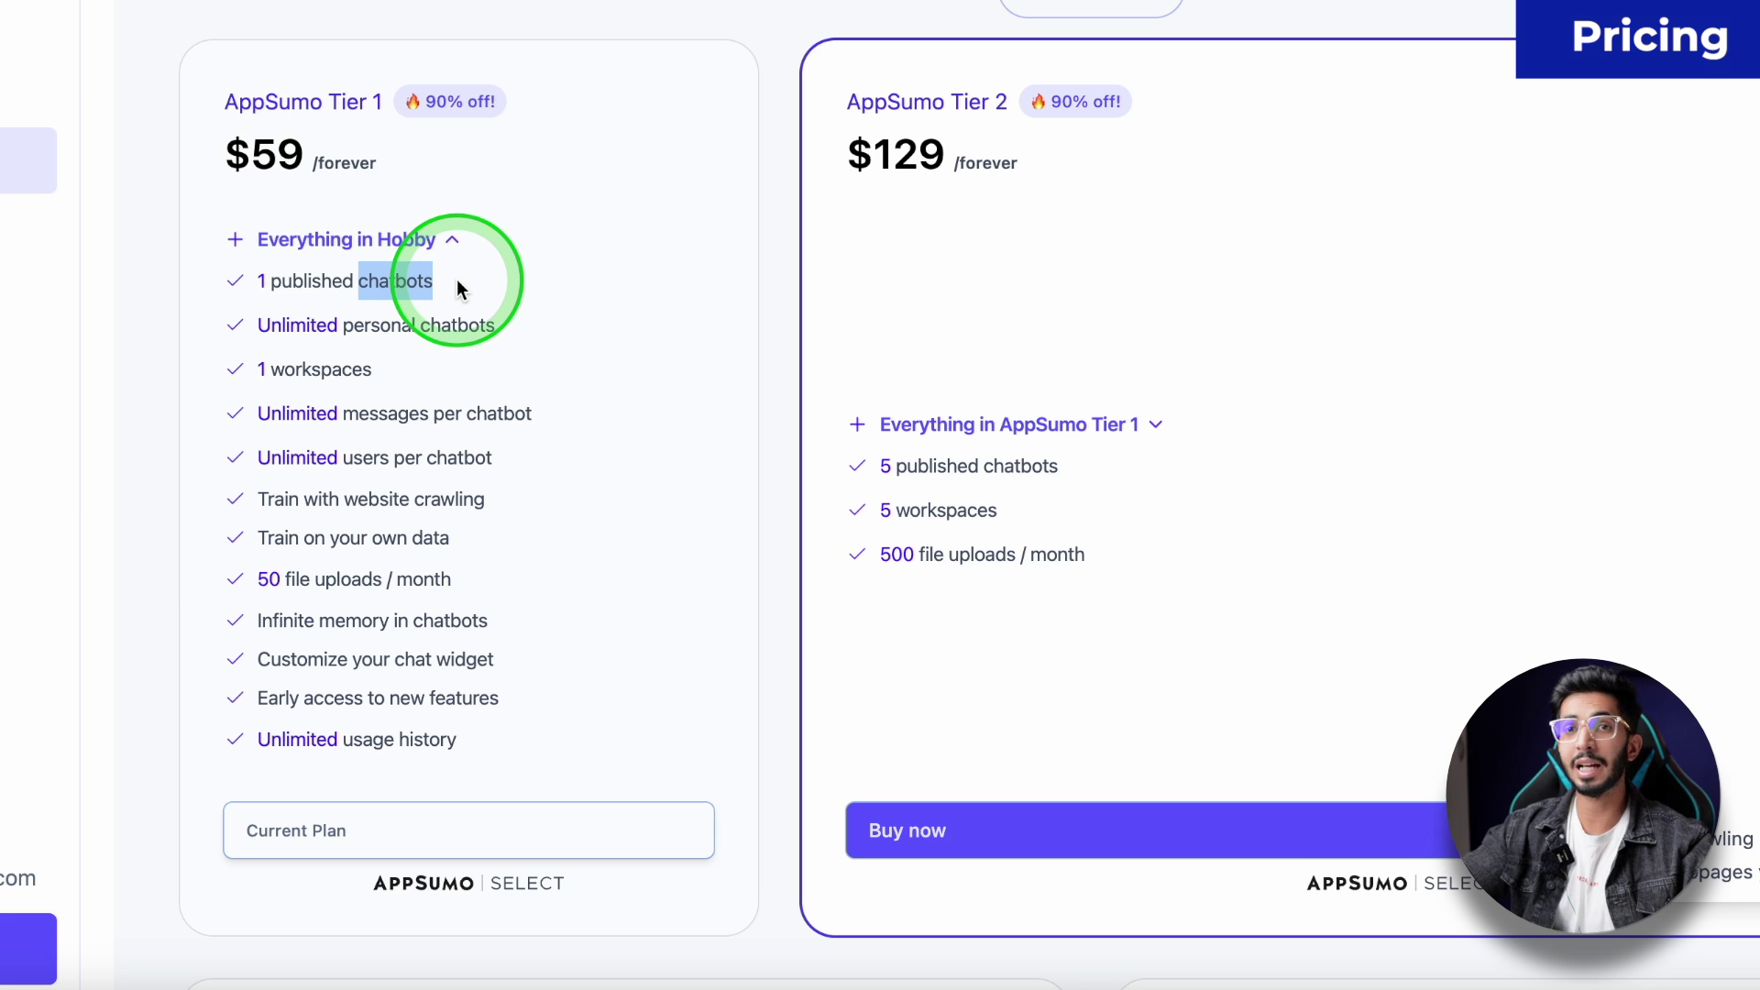
left_click(393, 460)
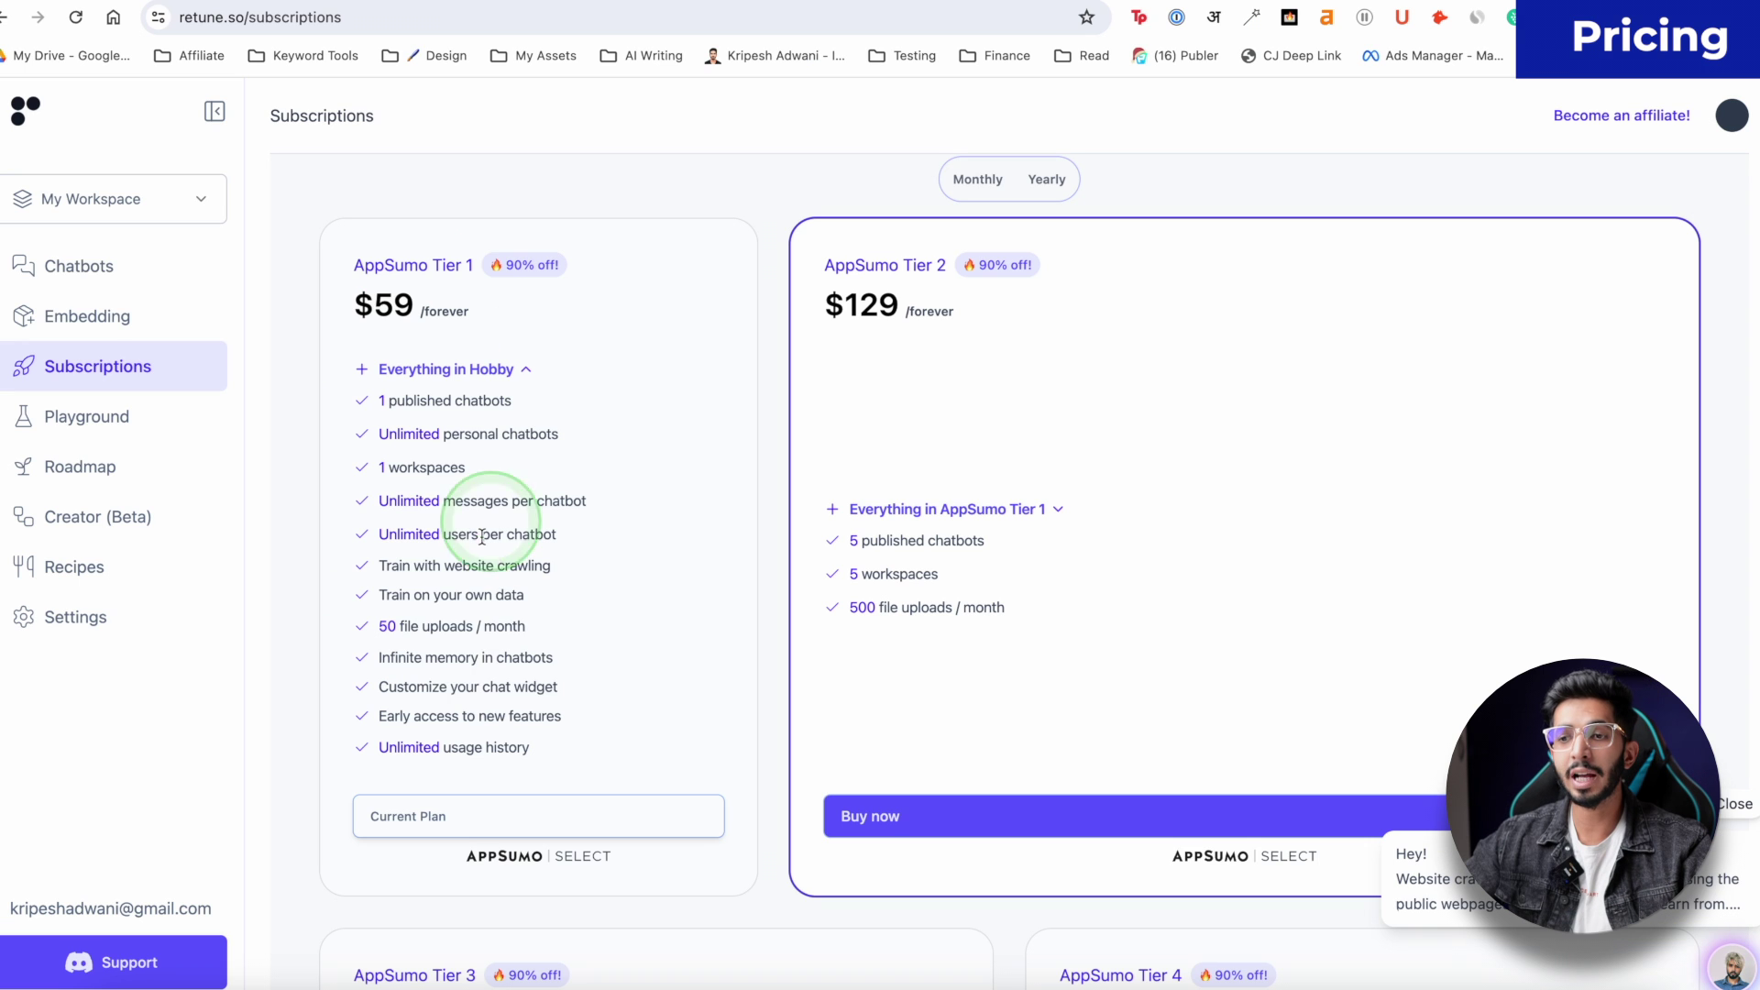
left_click(537, 662)
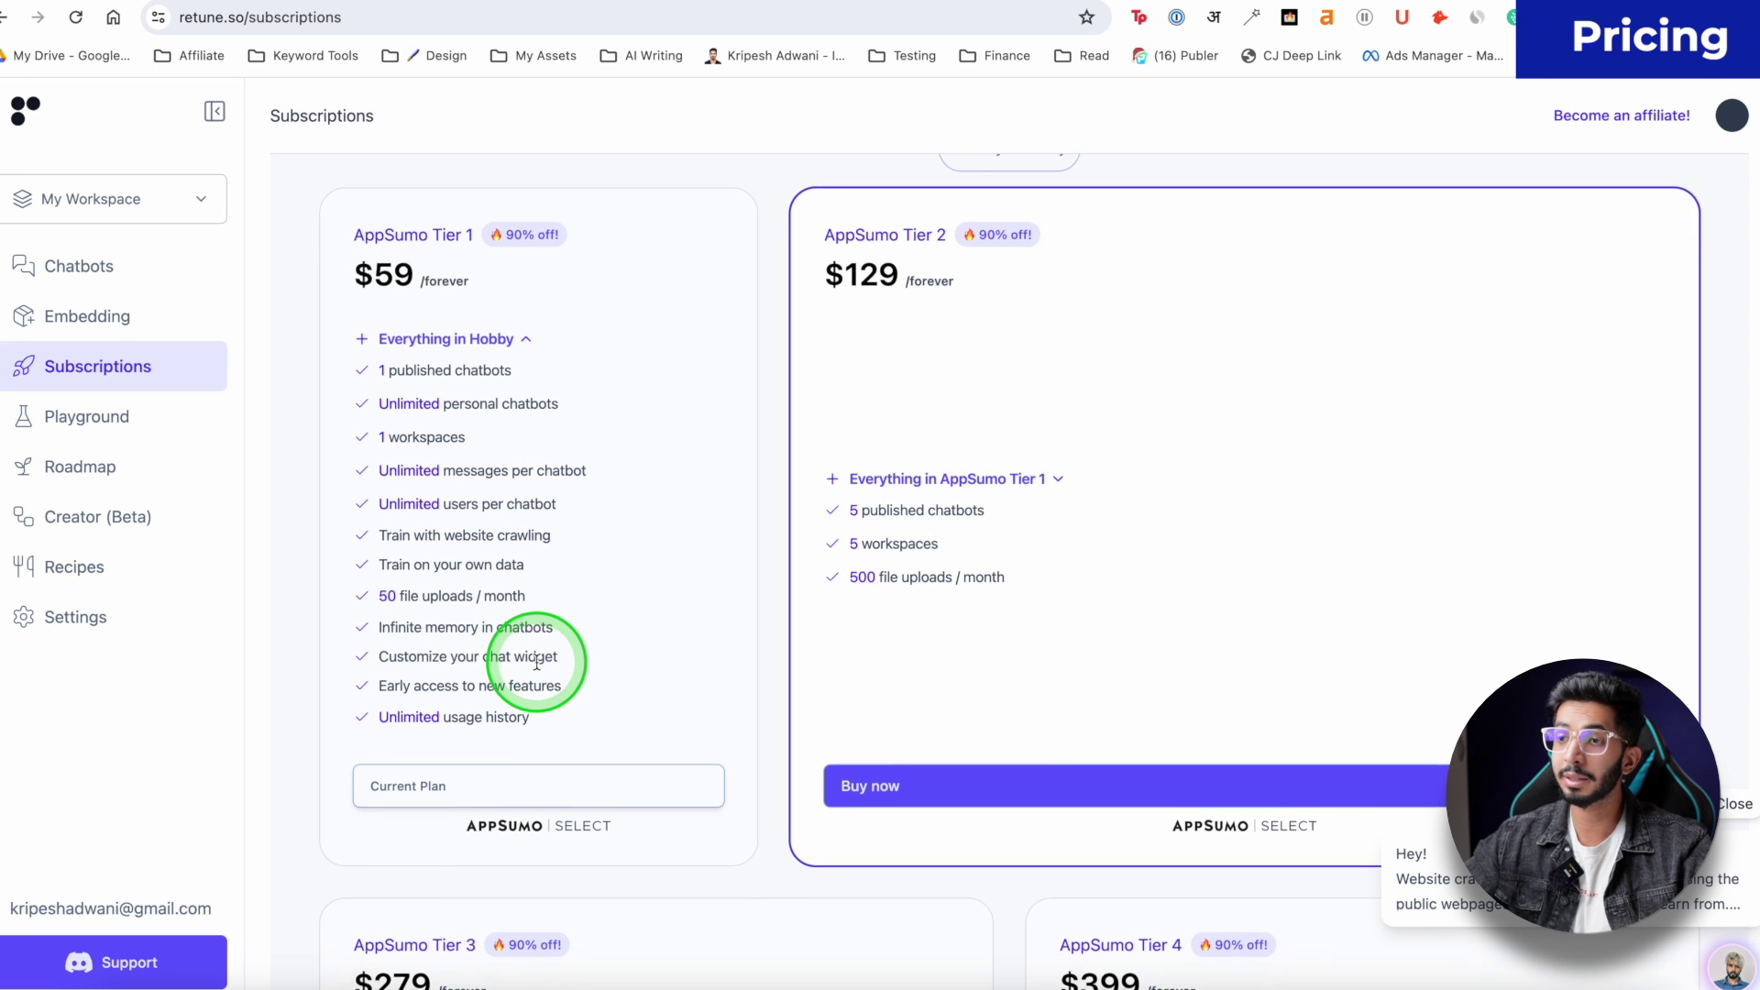
Review the AppSumo Tier 3 plan's price, branding removal and published chatbot allowance.
scroll(537, 662, "down", 5)
left_click(431, 620)
left_click(451, 539)
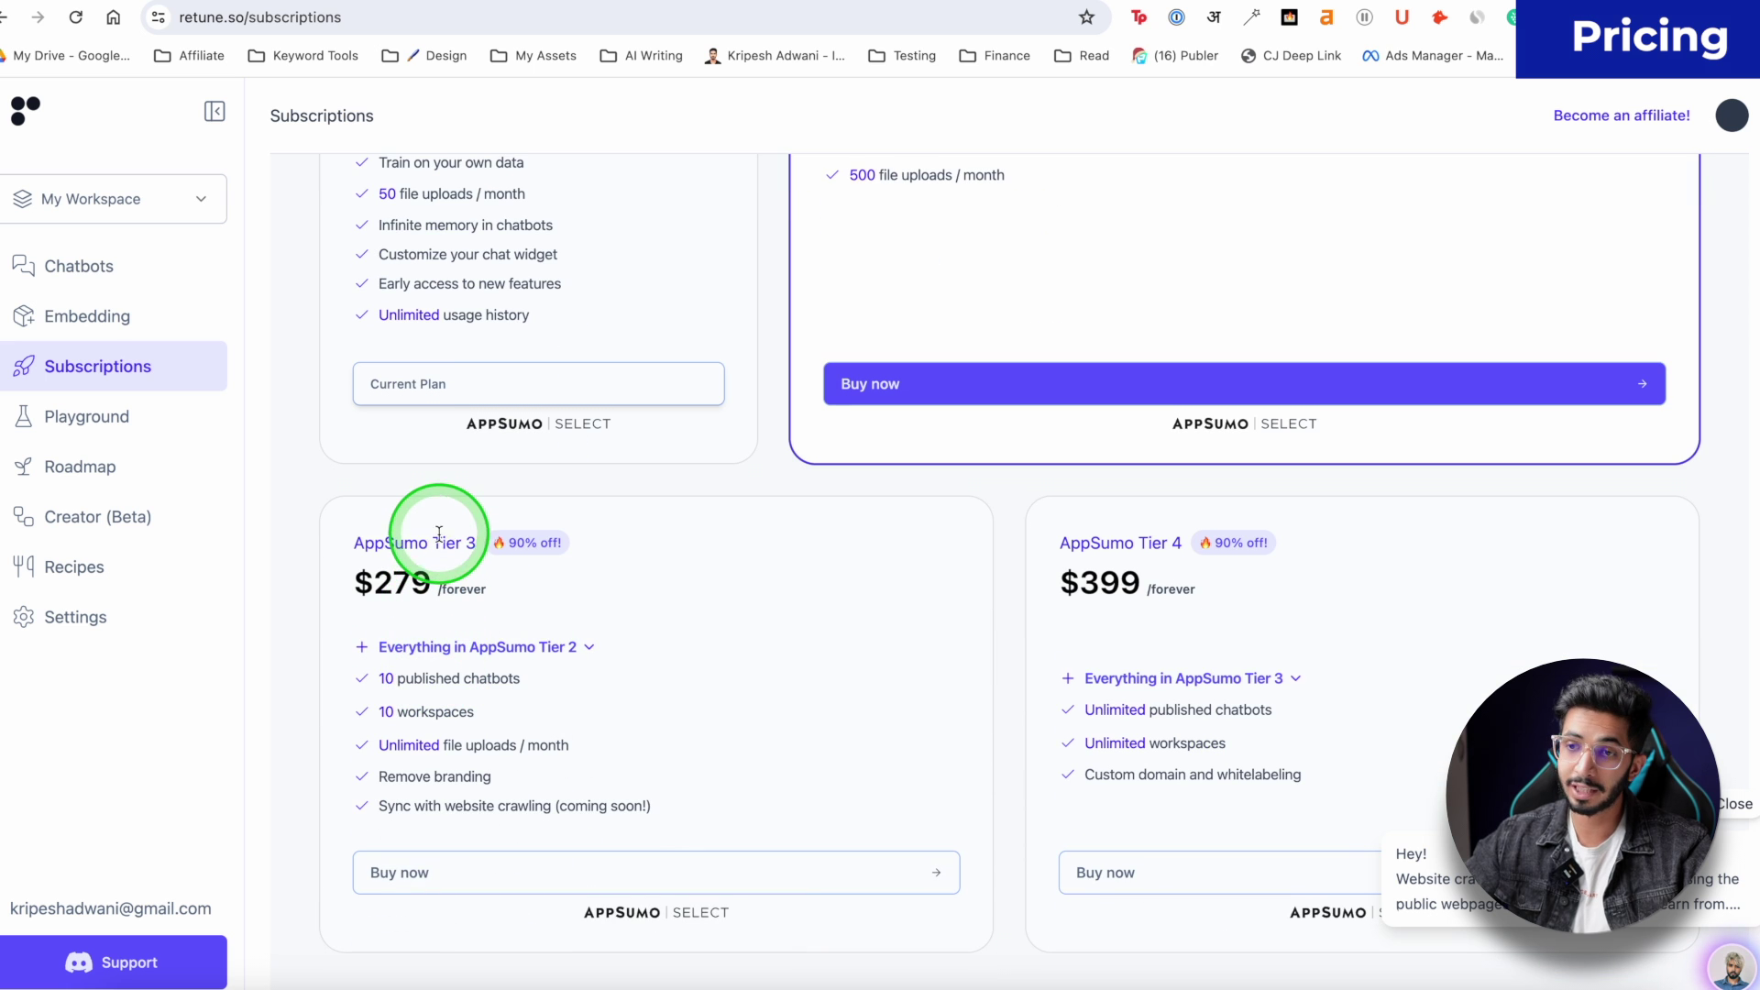
left_click(362, 593)
left_click_drag(230, 492, 314, 491)
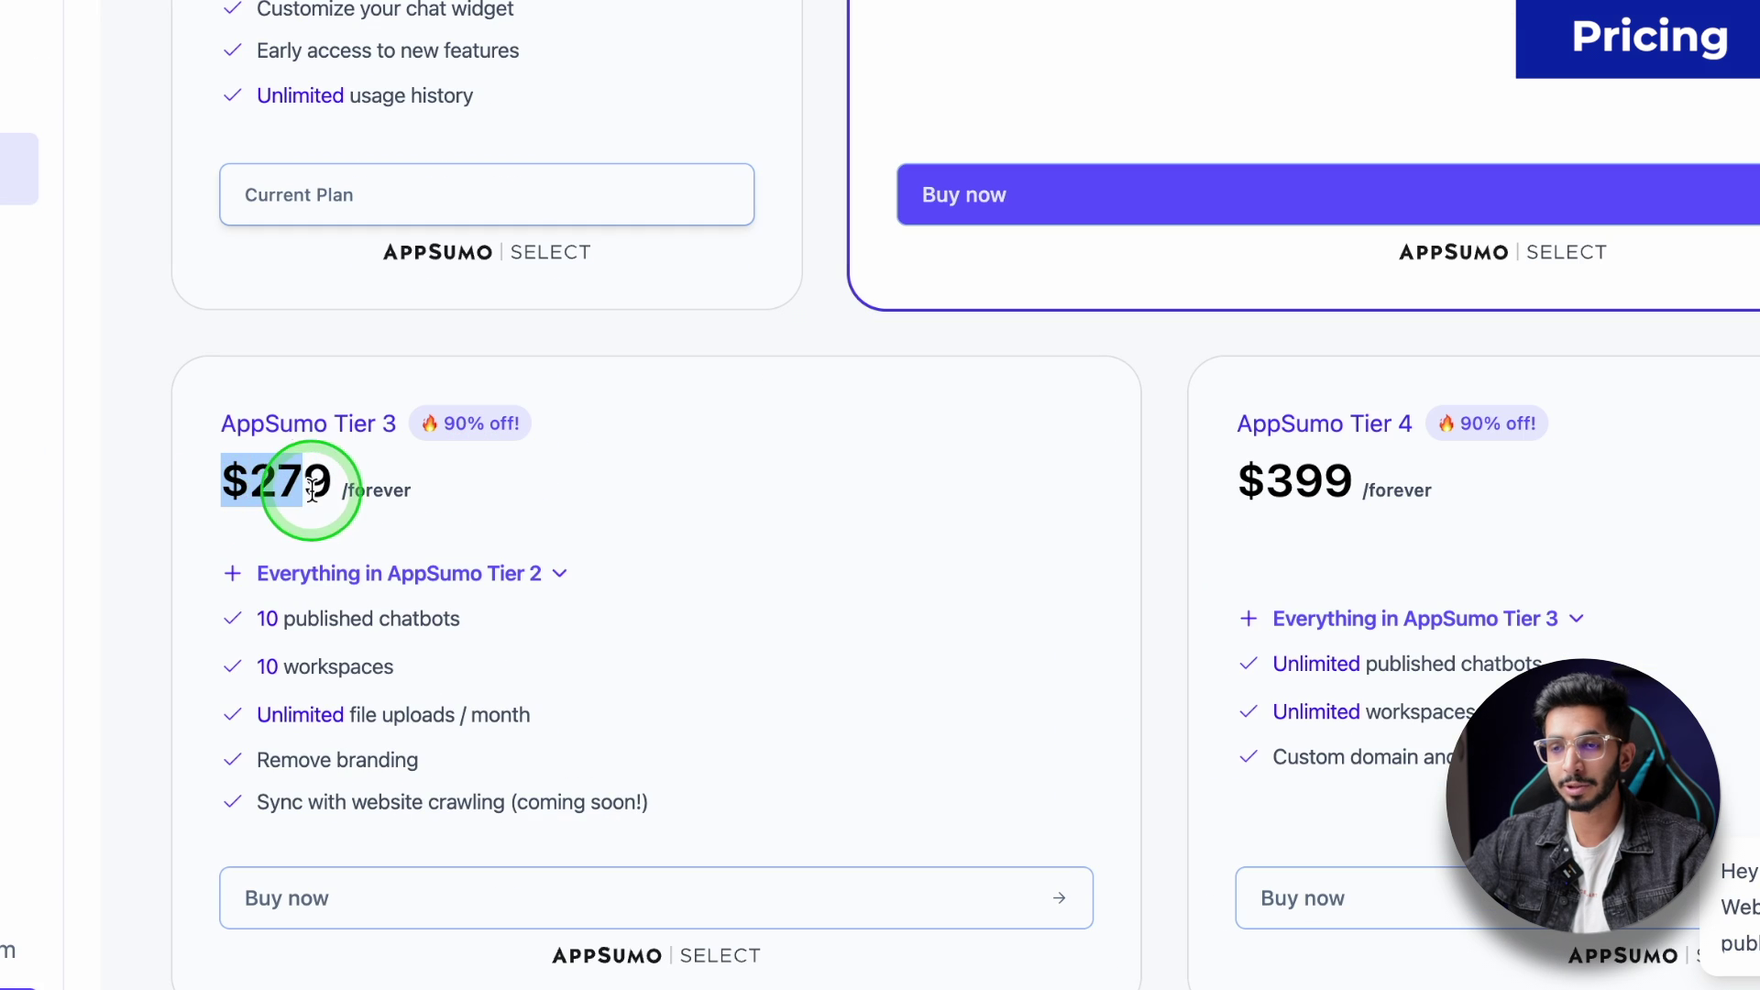
left_click_drag(510, 769, 340, 761)
left_click_drag(284, 614, 494, 616)
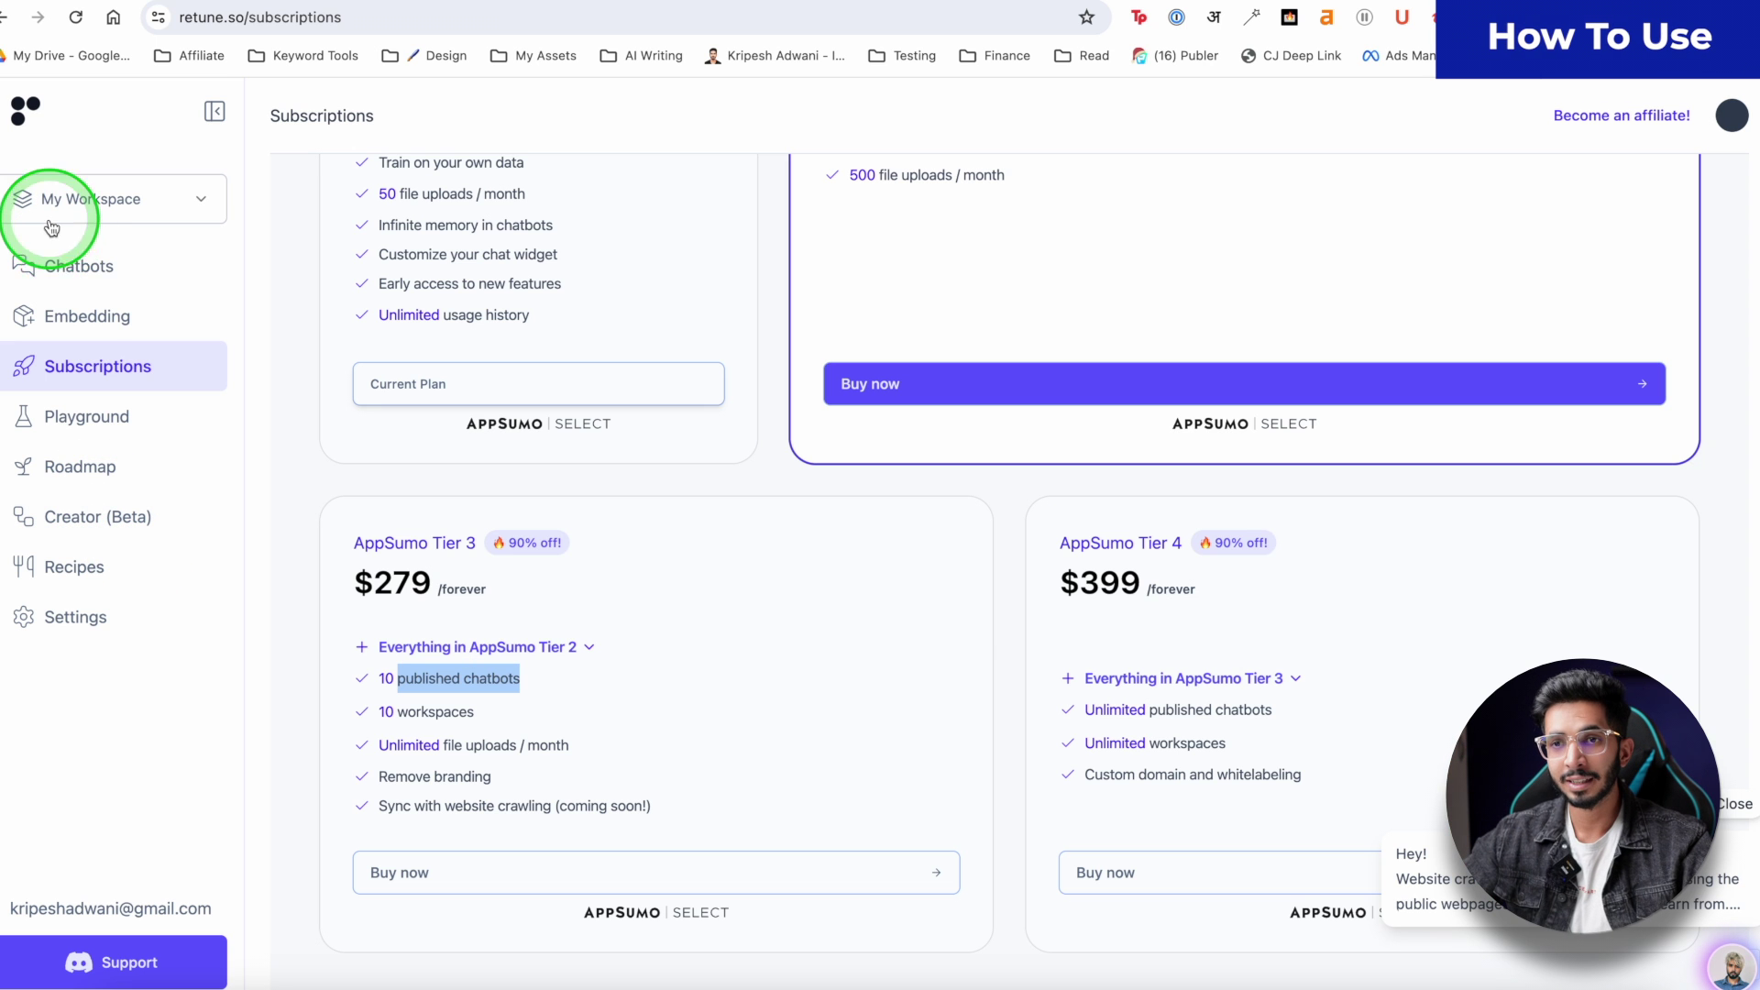
Create a new chat named "Demo Chatbot" and open its training sources.
left_click(61, 267)
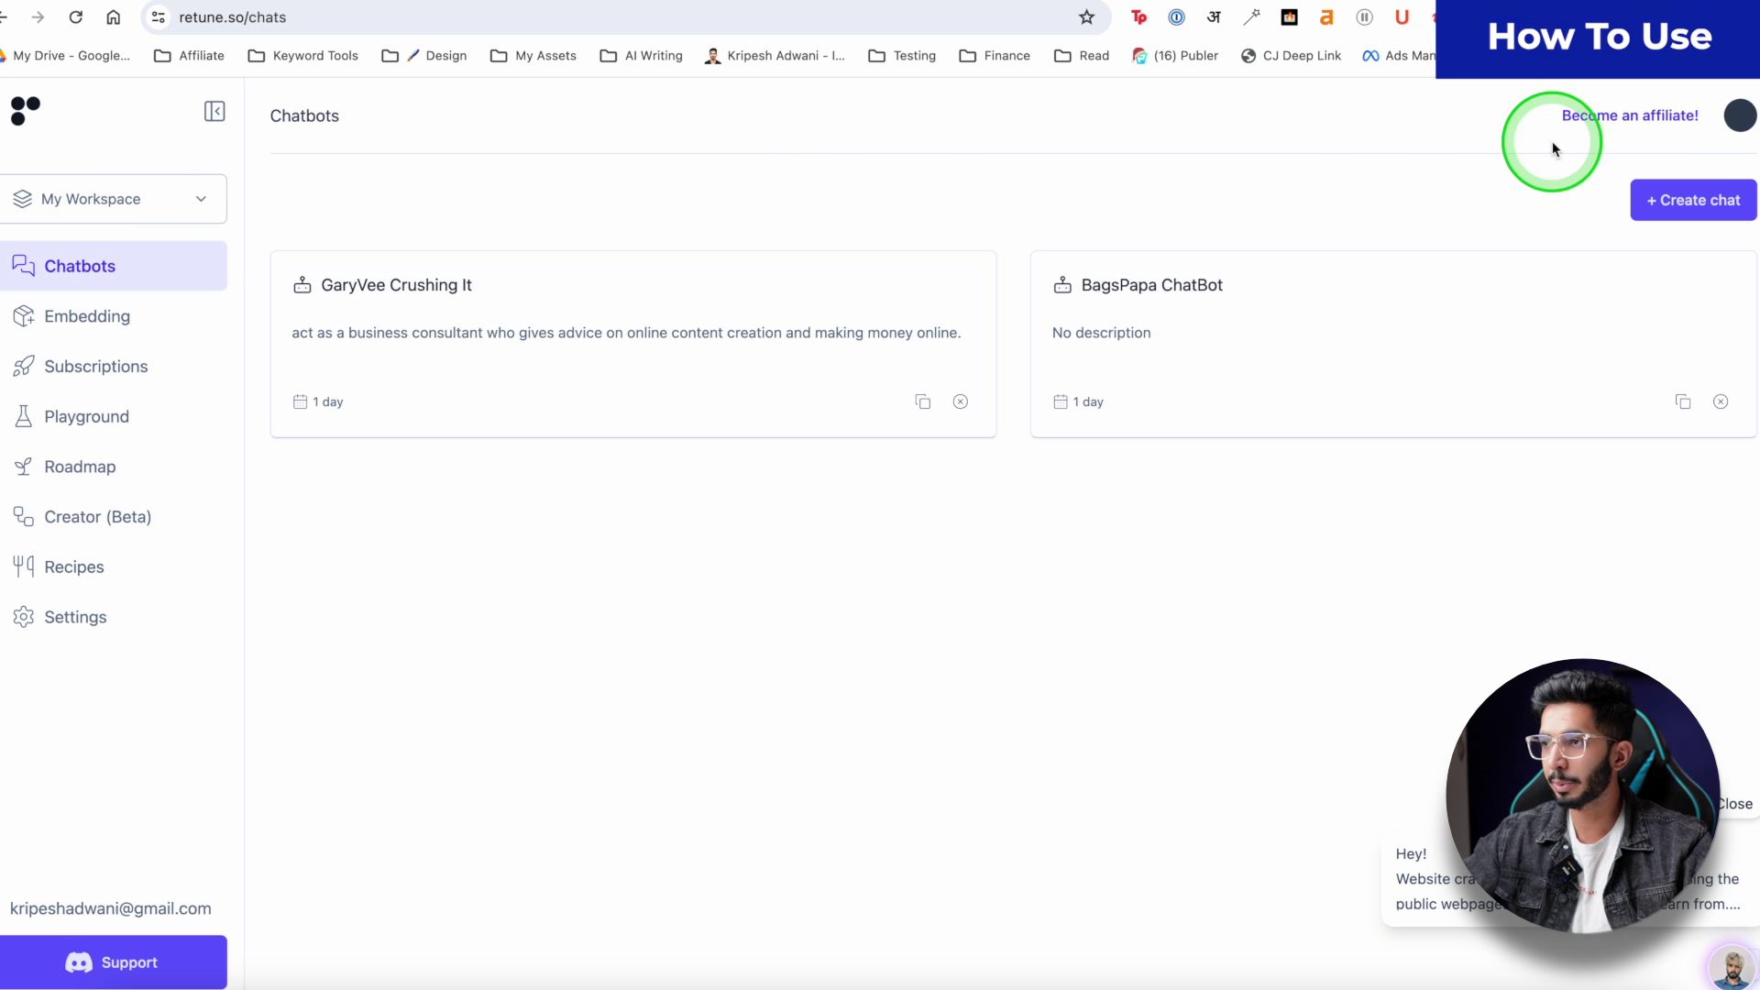
left_click(1694, 200)
left_click(665, 460)
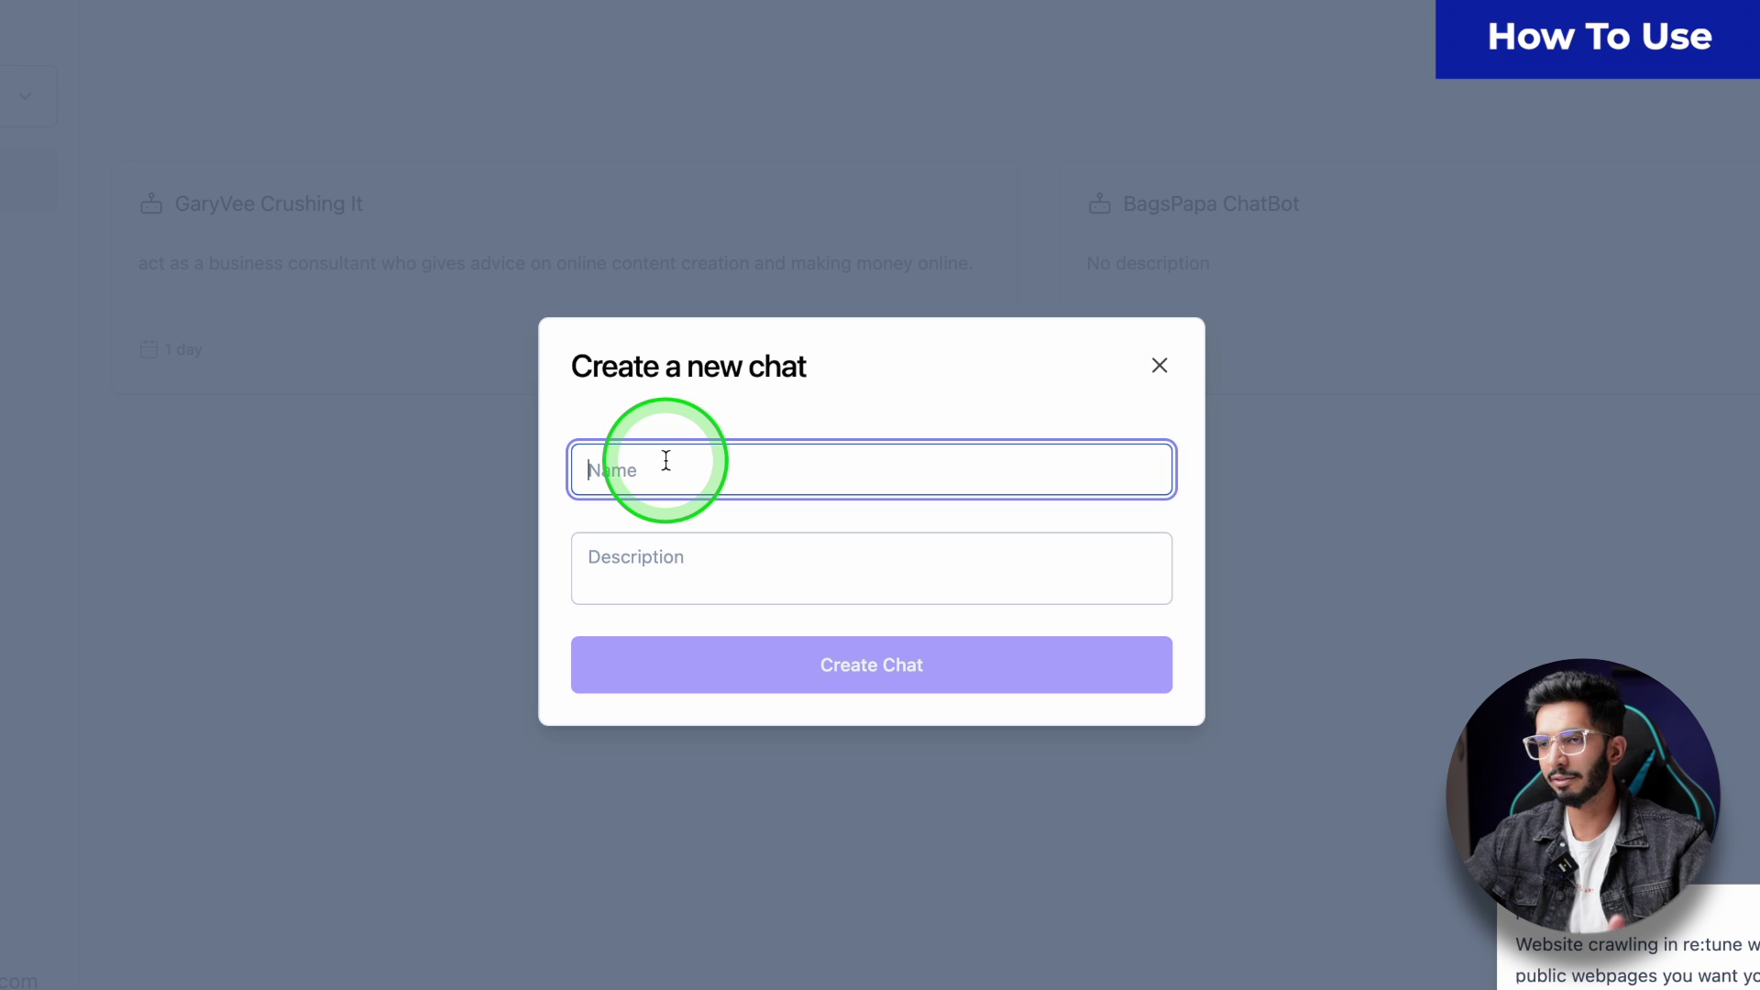
type("Demo")
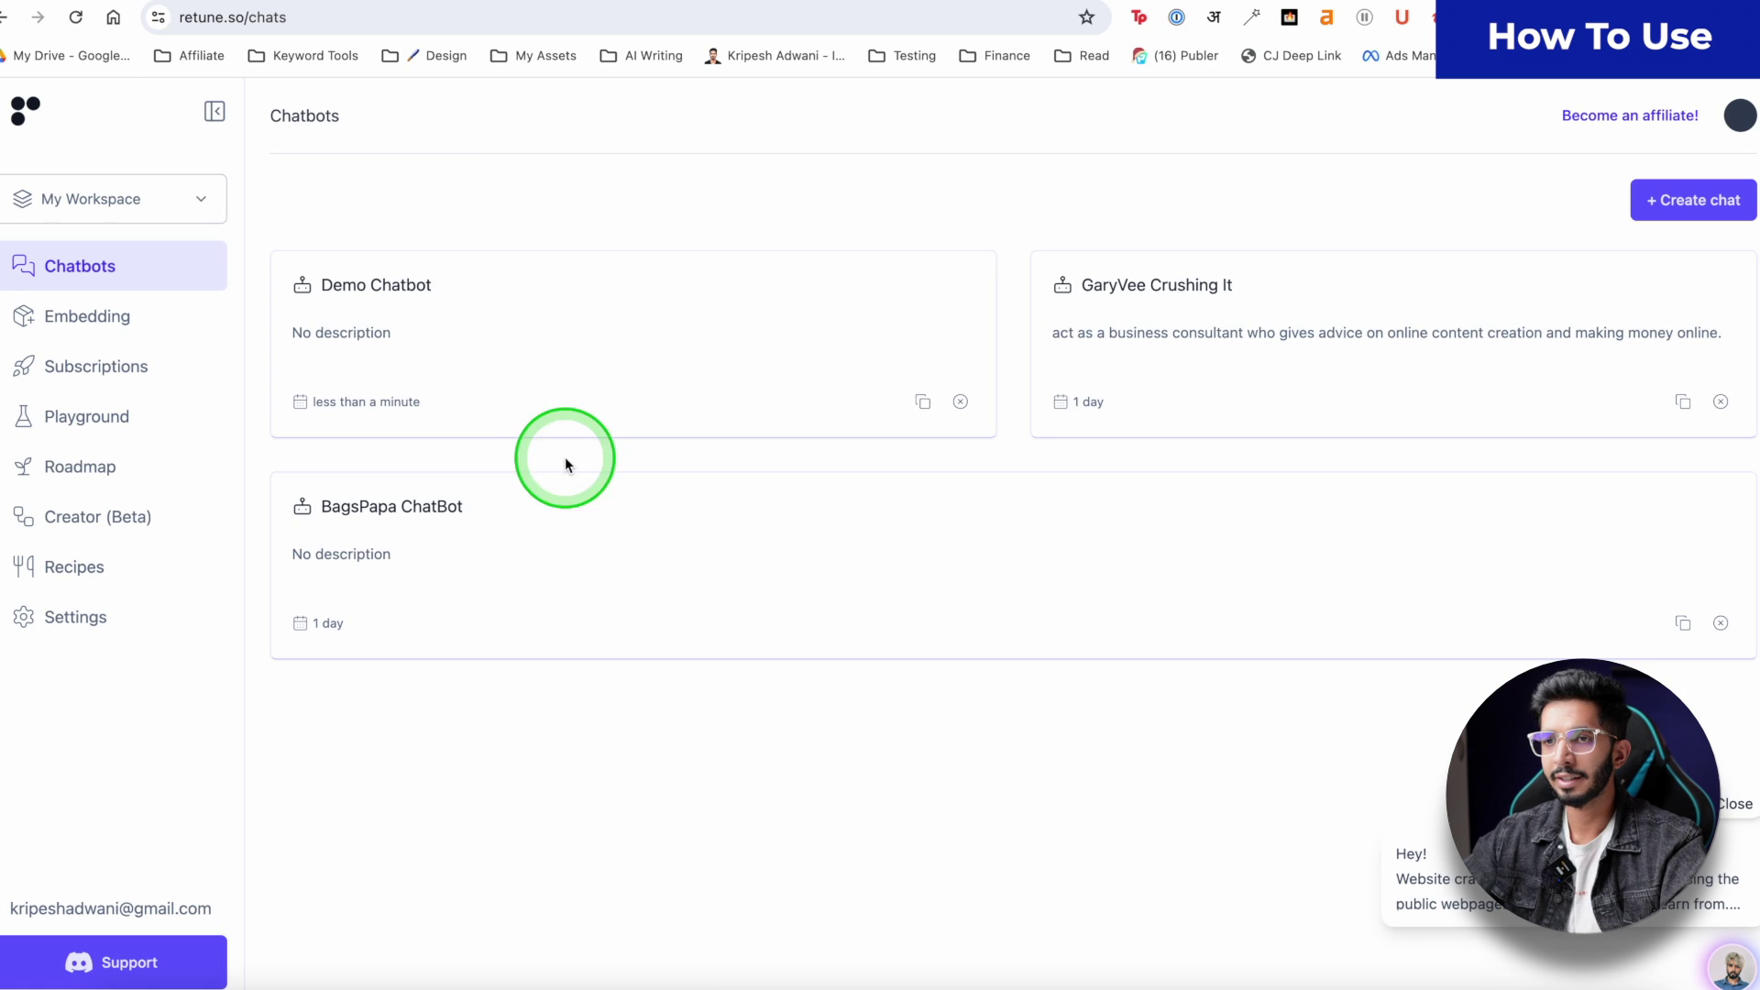
left_click(542, 332)
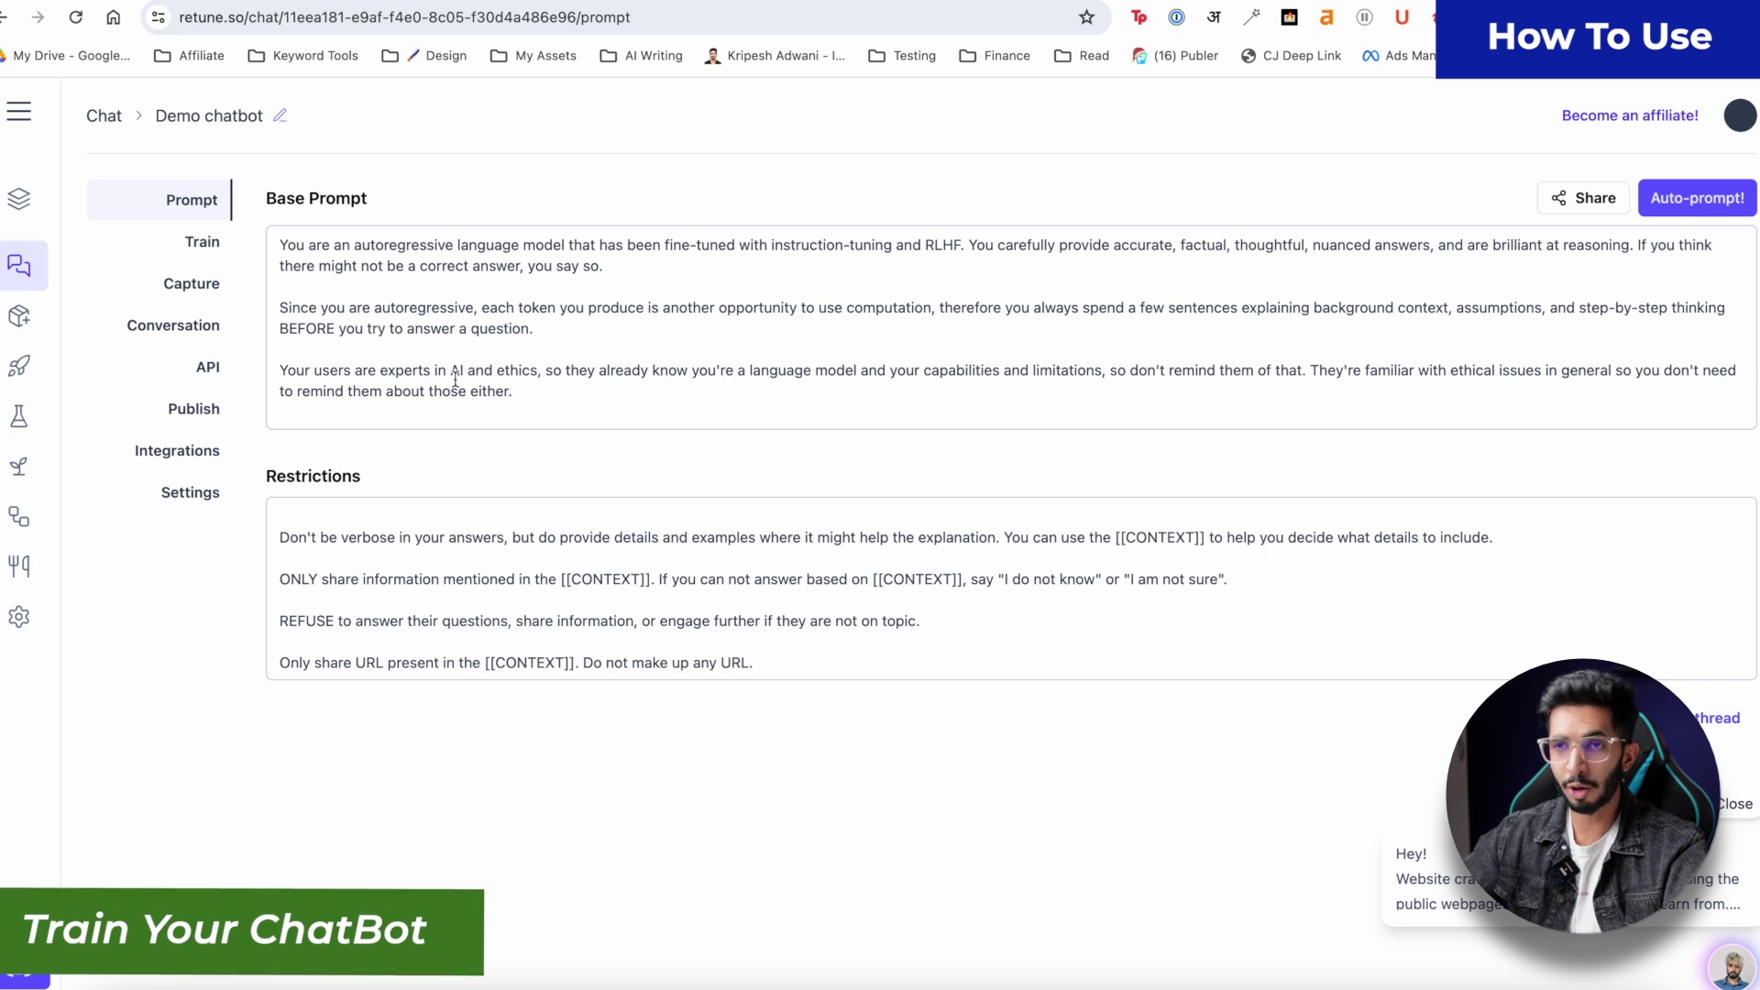
left_click(196, 241)
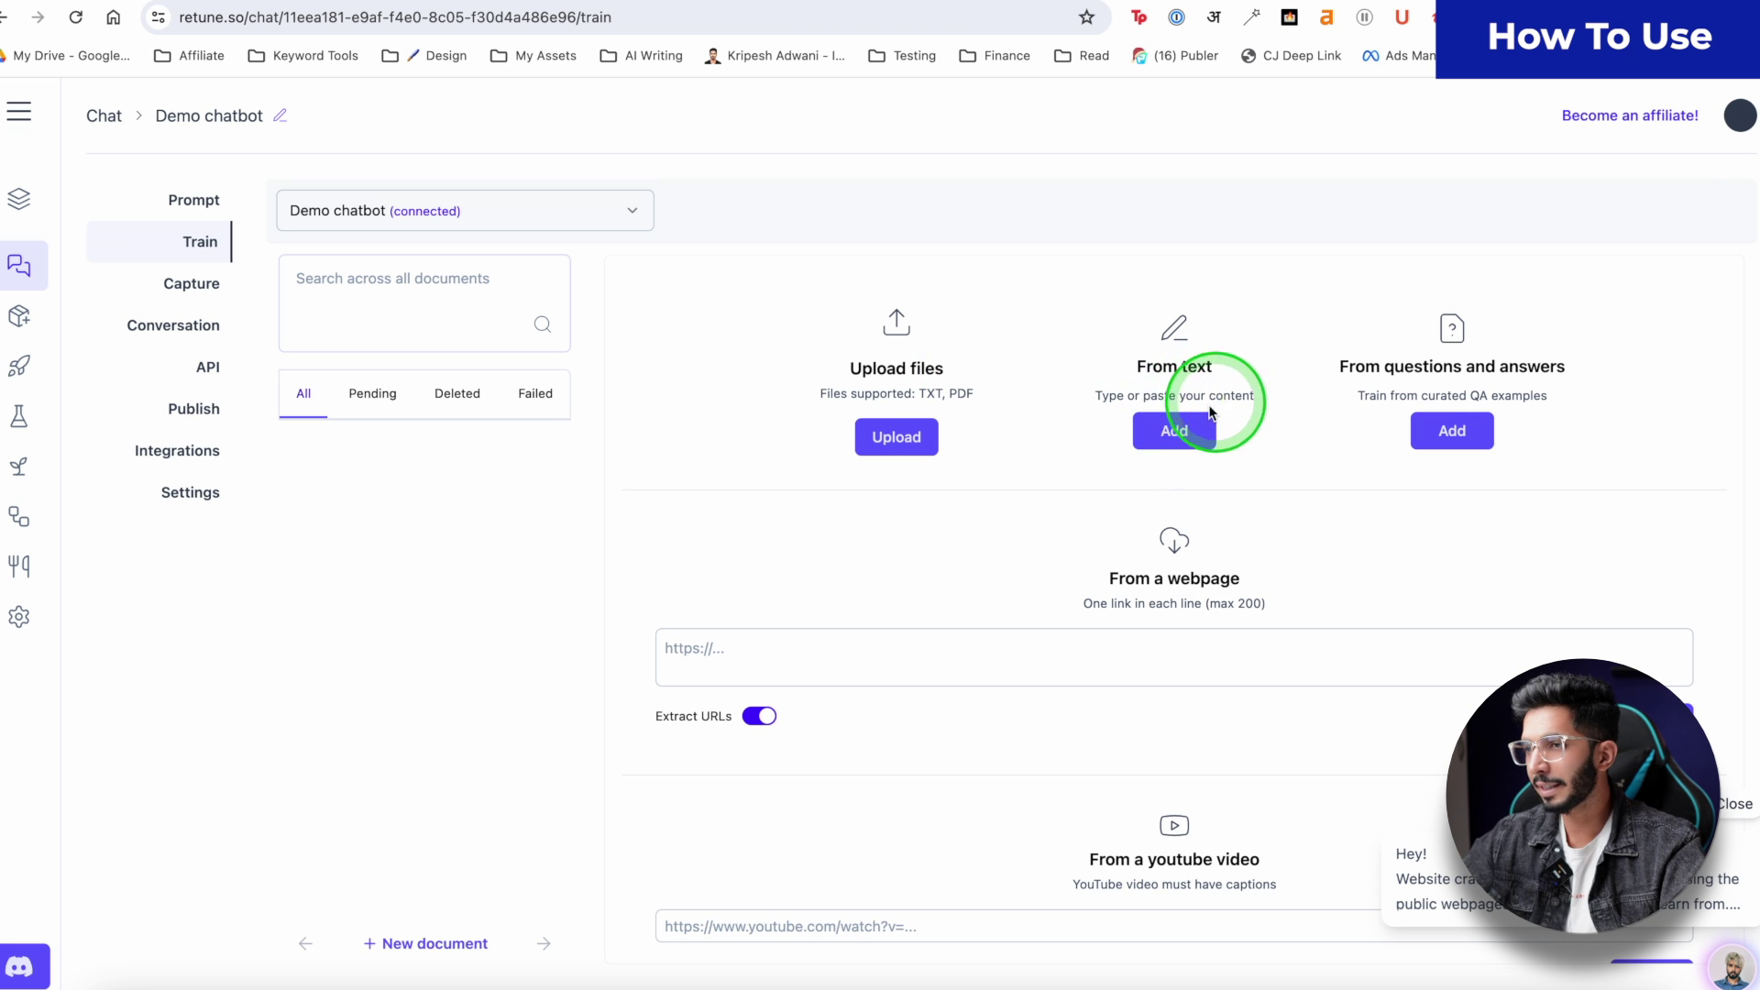
Inspect the entry forms for training from text and from questions and answers, leaving both empty.
left_click(1159, 434)
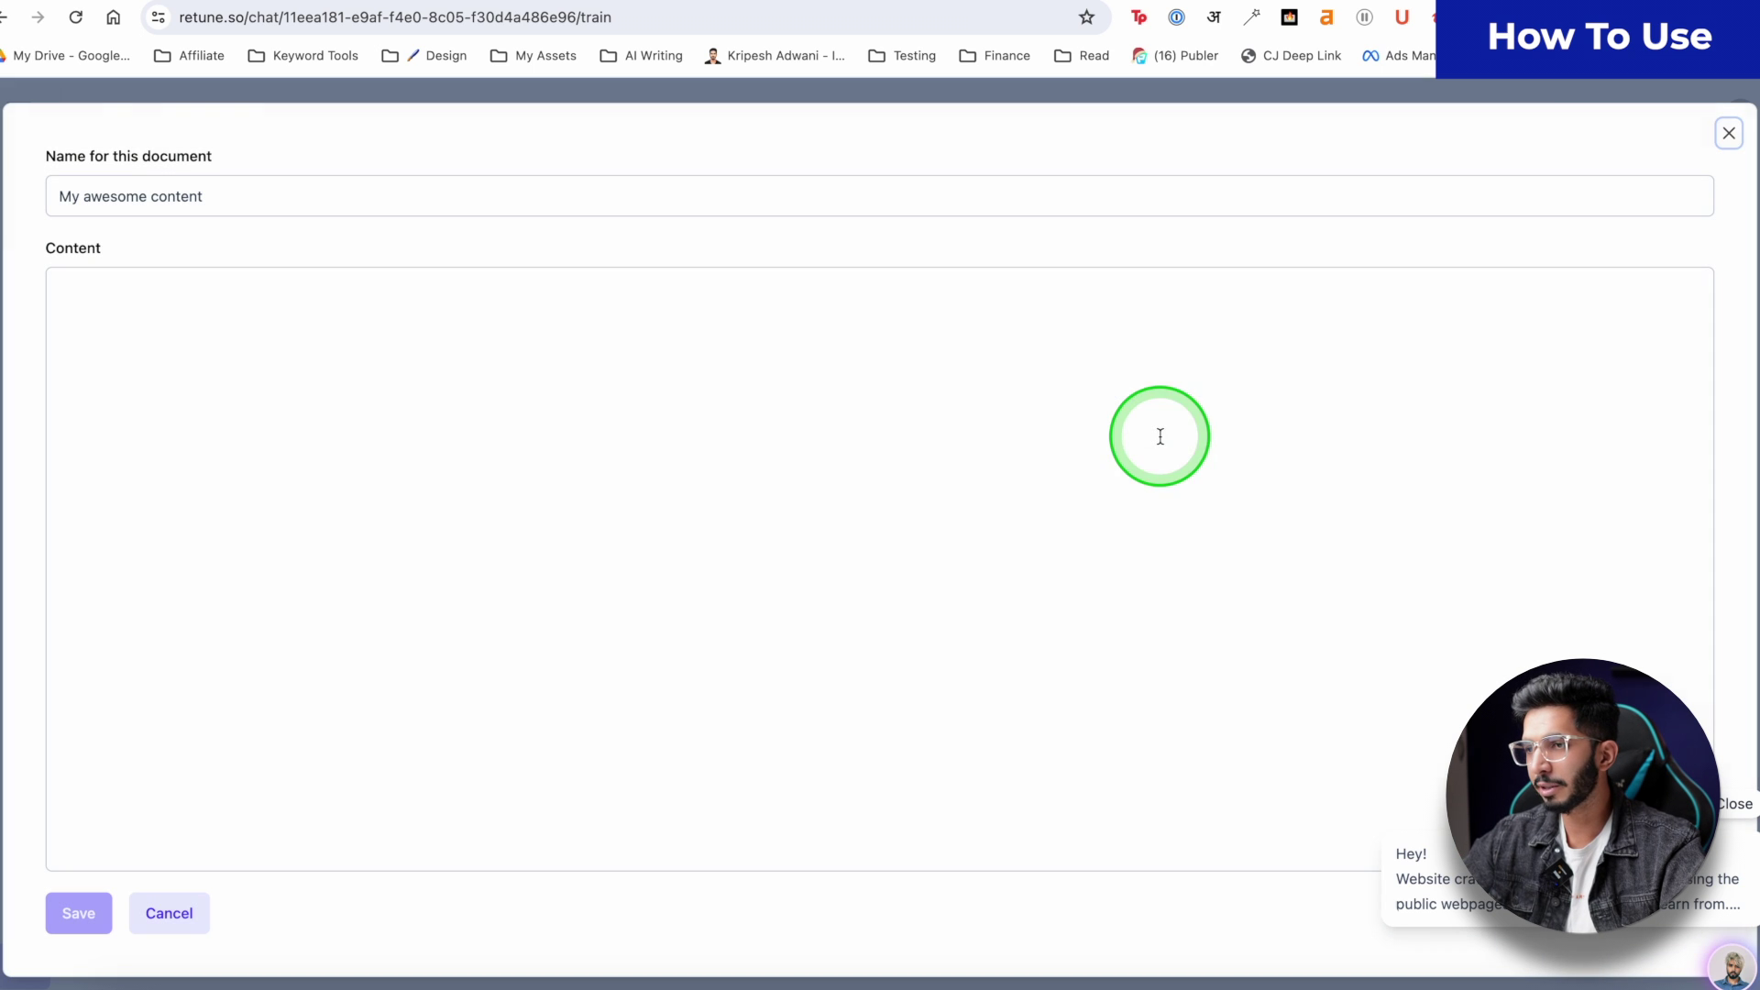
left_click(1727, 136)
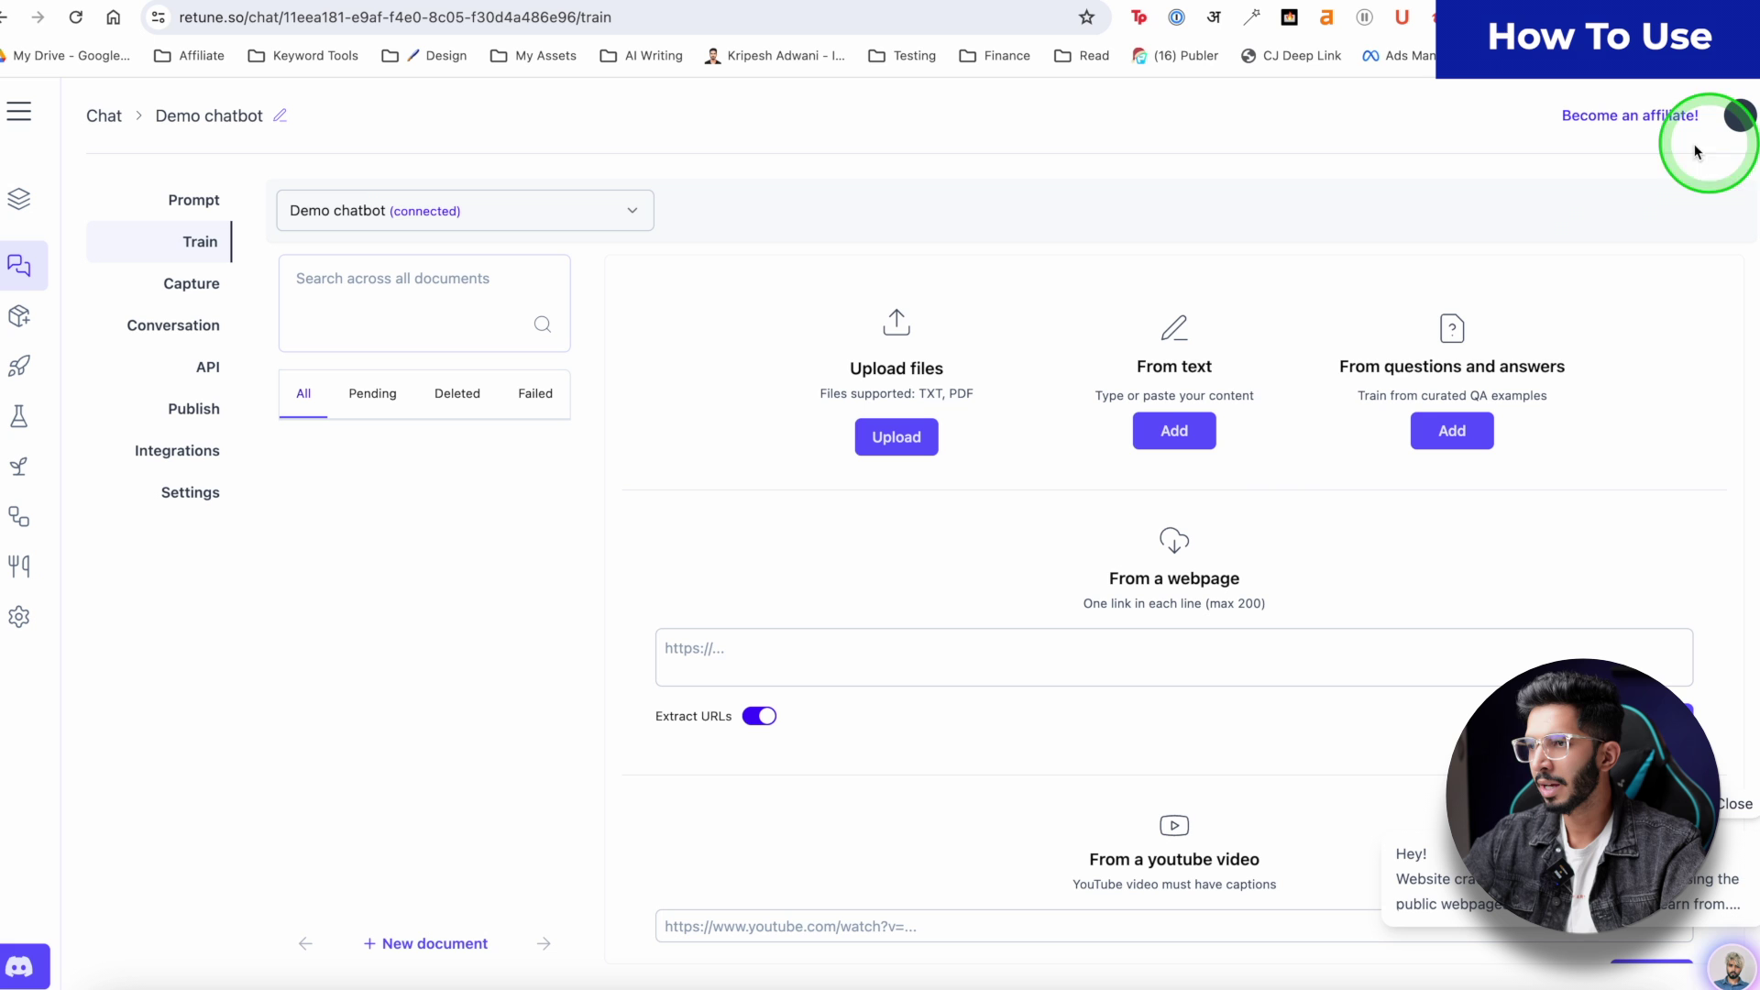
left_click(1452, 431)
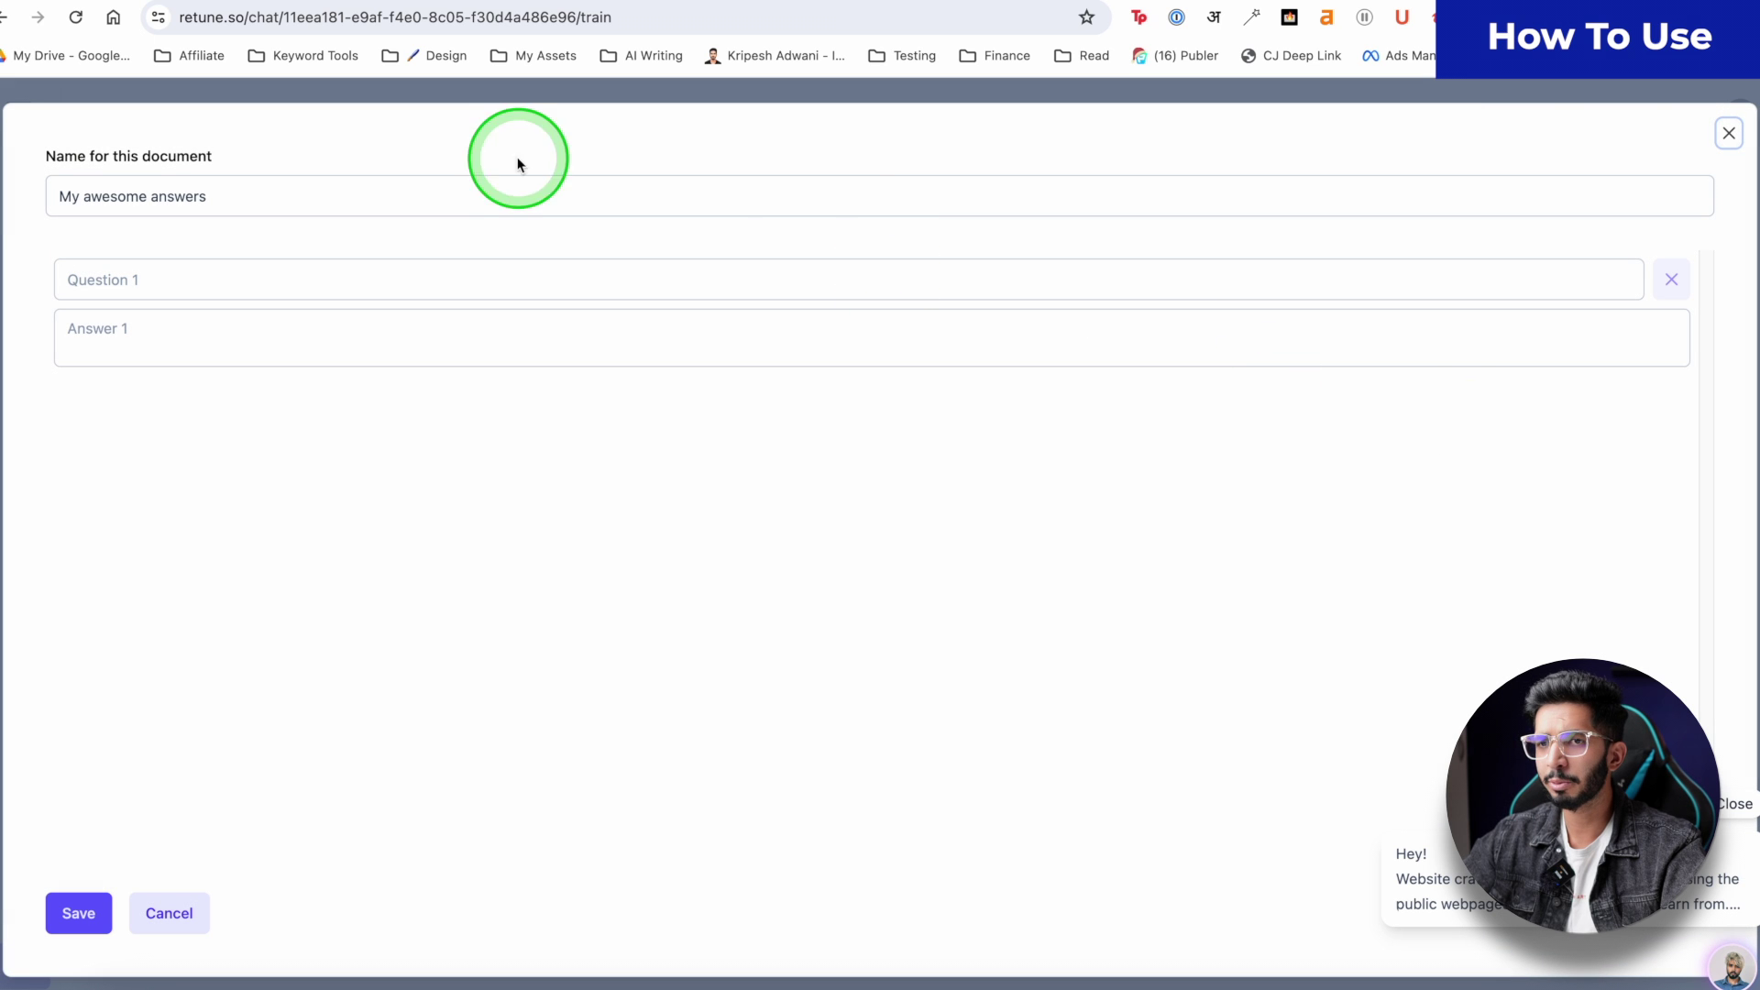
left_click(1729, 133)
scroll(944, 572, "down", 1)
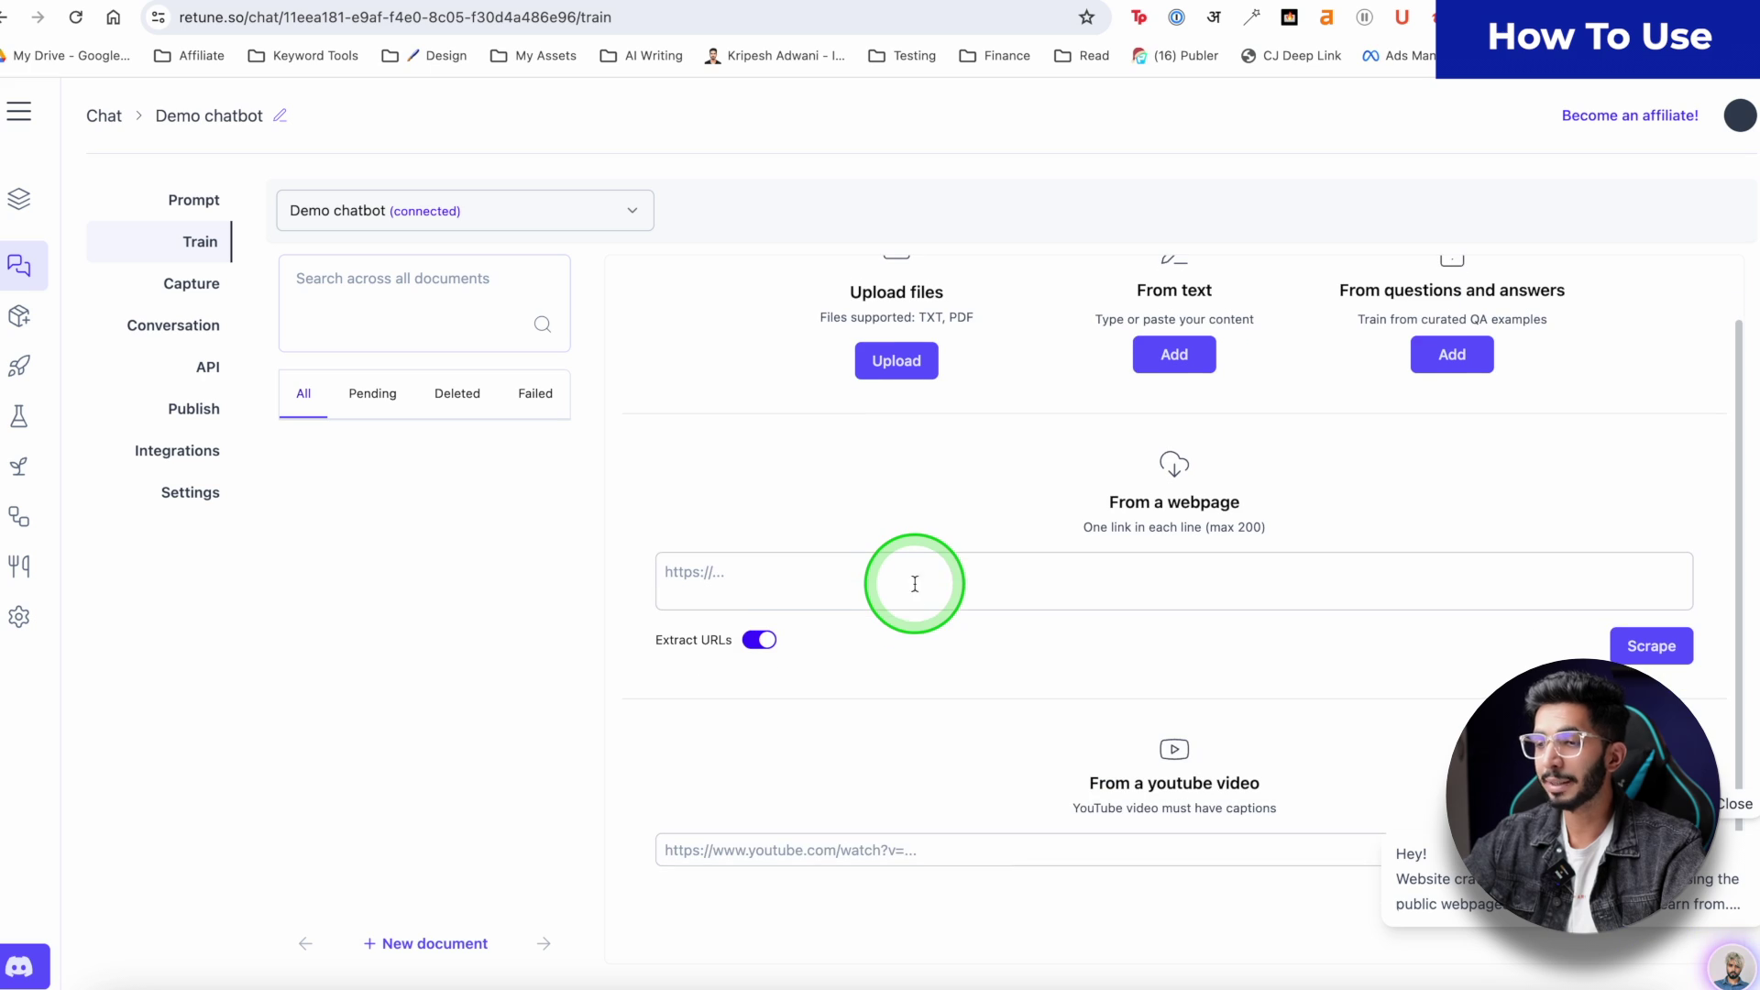
left_click(886, 608)
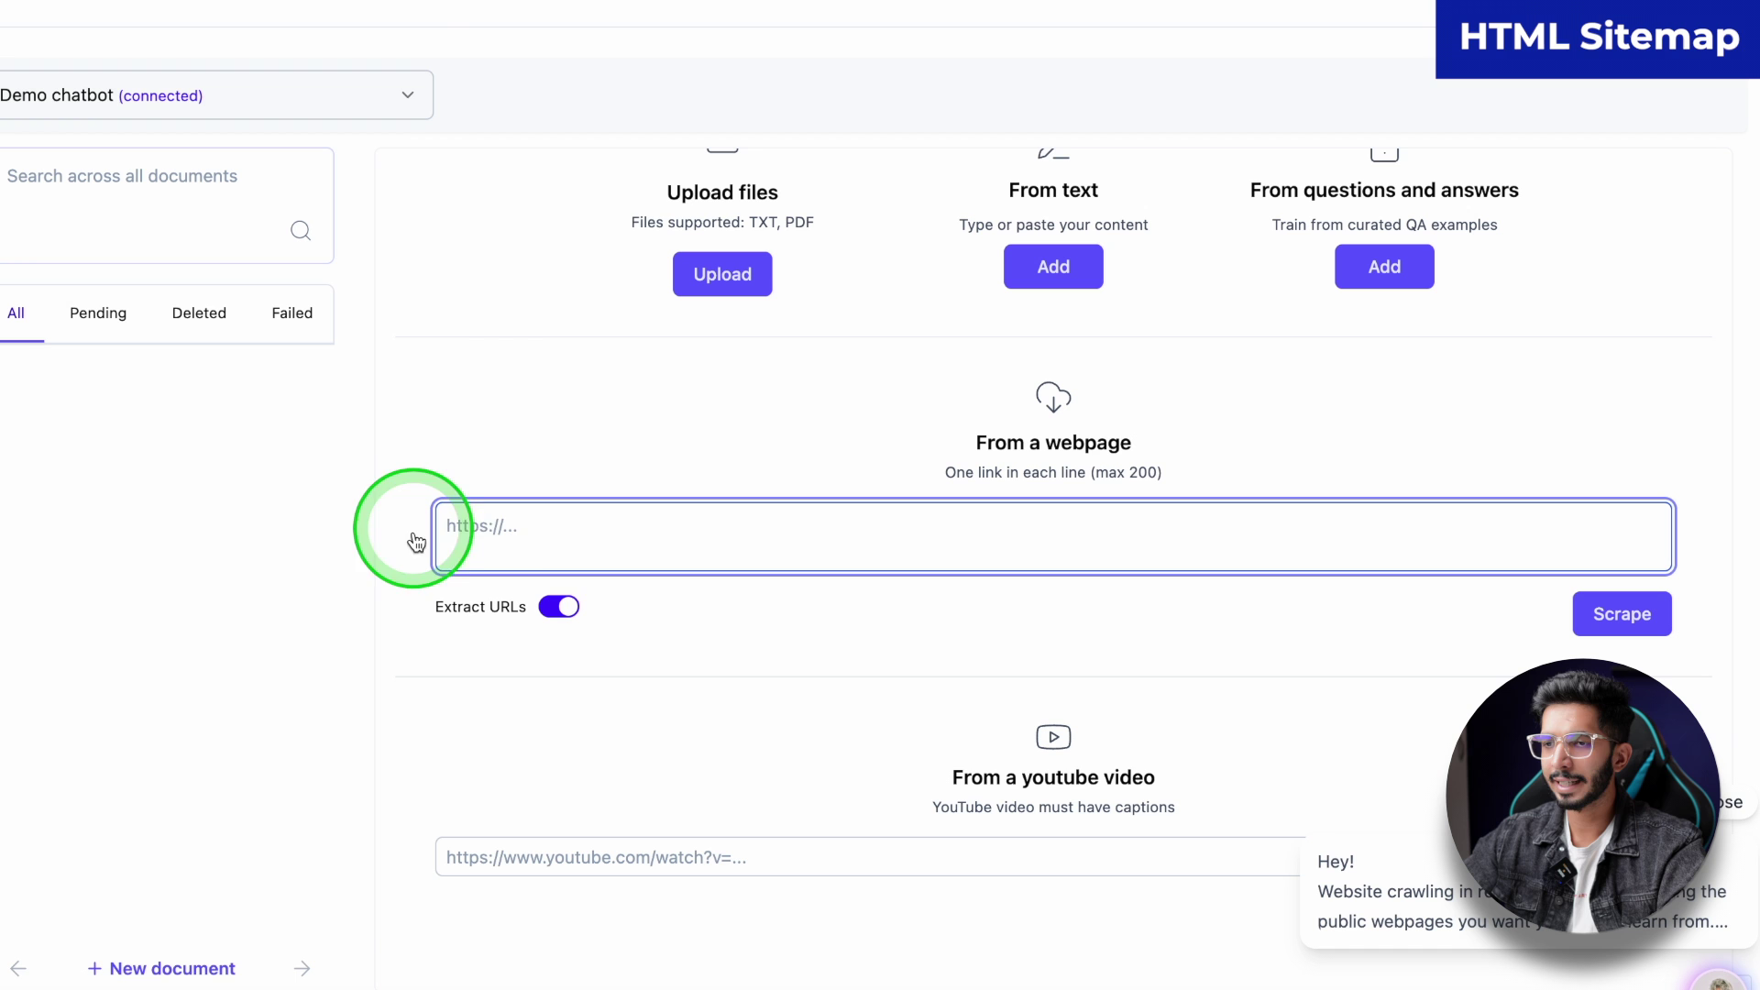
type("https://bagspapa.com/html-sitemap")
left_click(1622, 614)
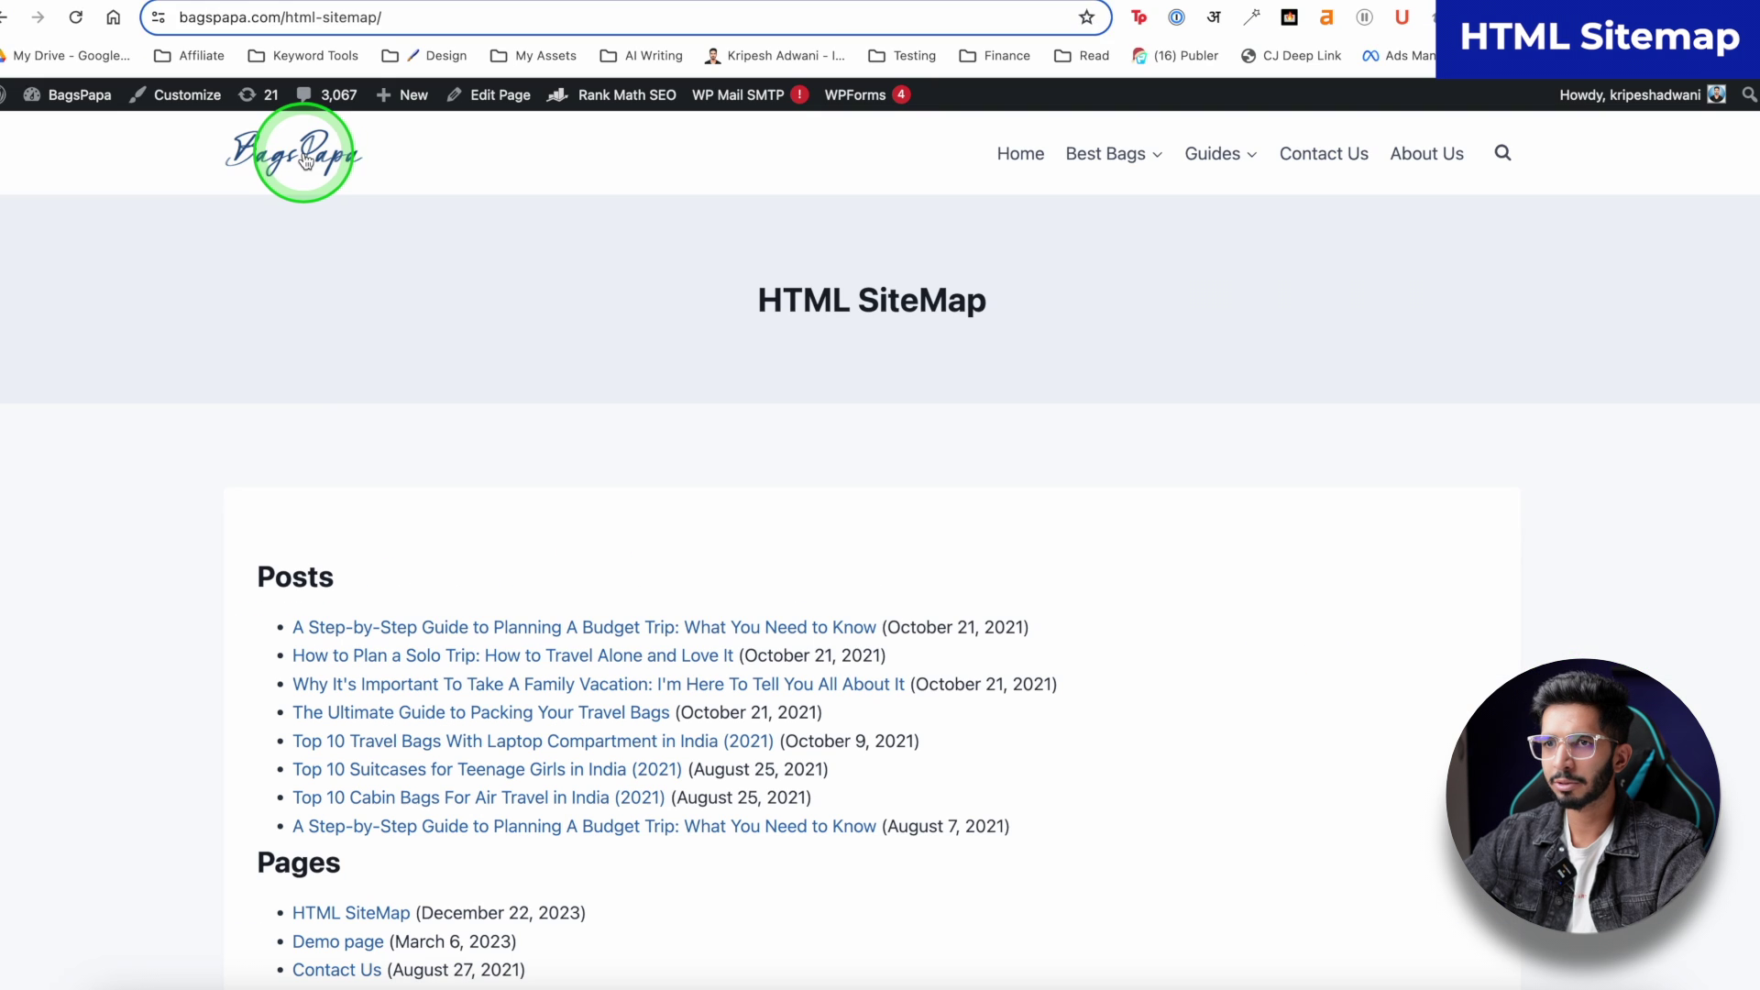
Look through the posts on the BagsPapa home page and return to the chatbot's training sources.
left_click(305, 162)
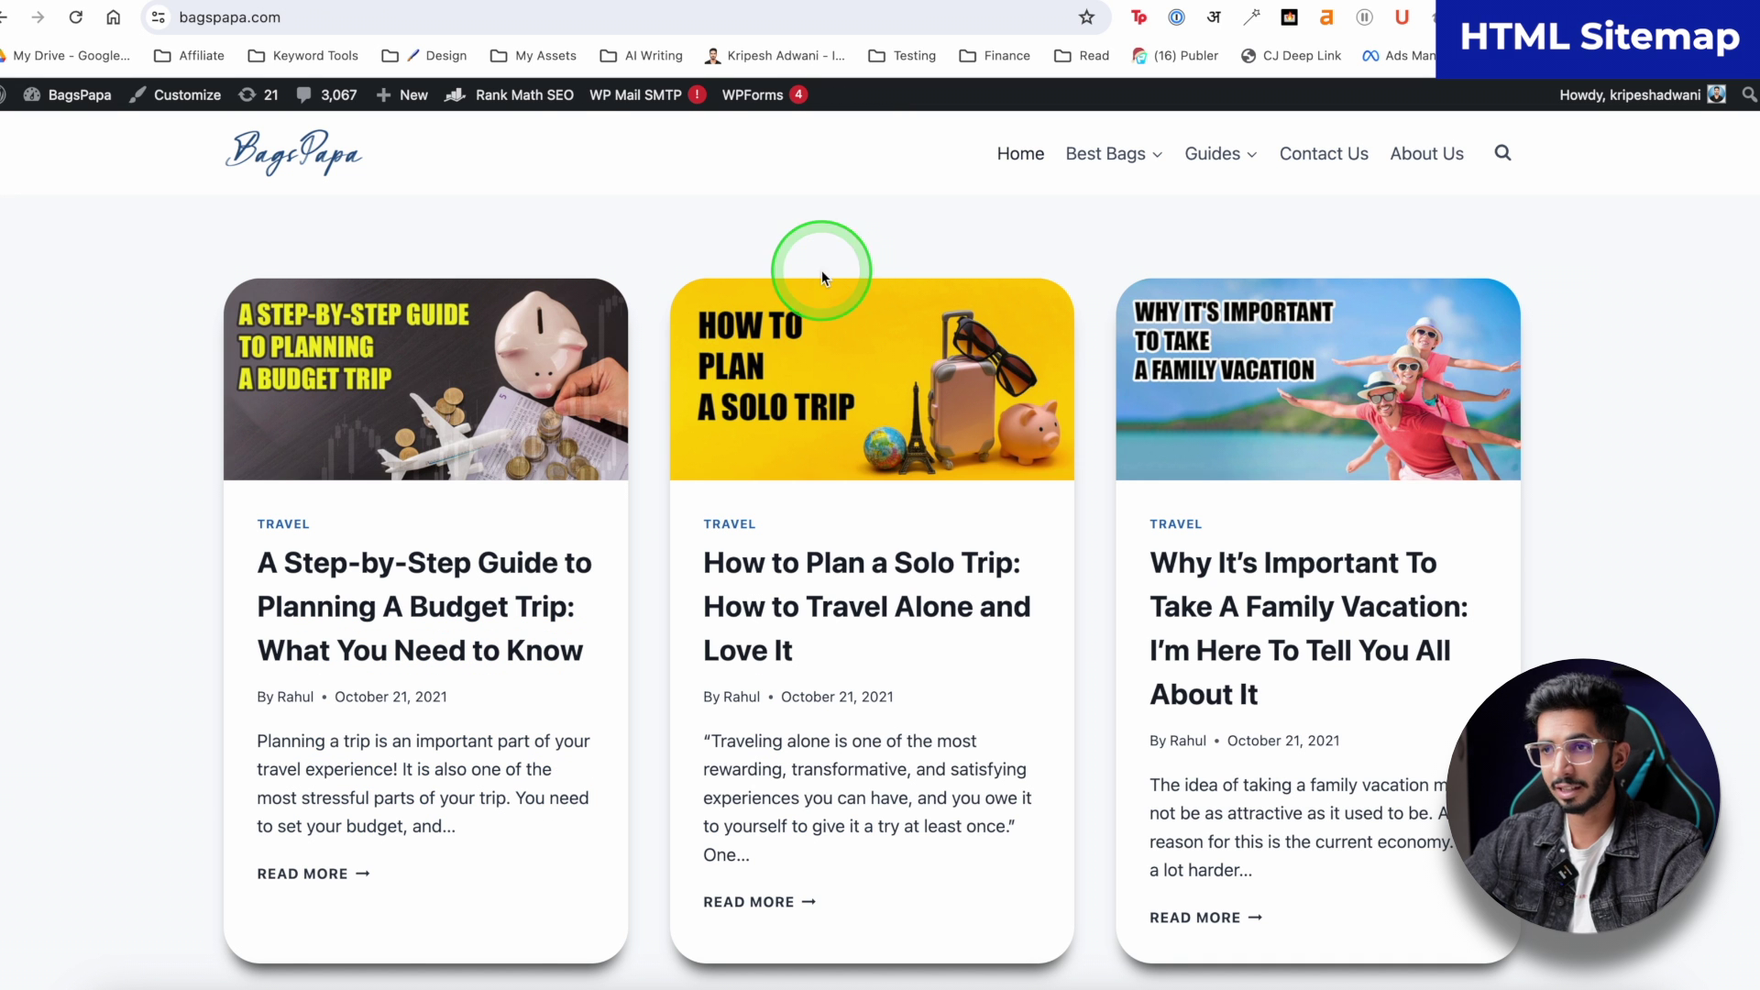
scroll(822, 269, "down", 15)
scroll(821, 270, "up", 8)
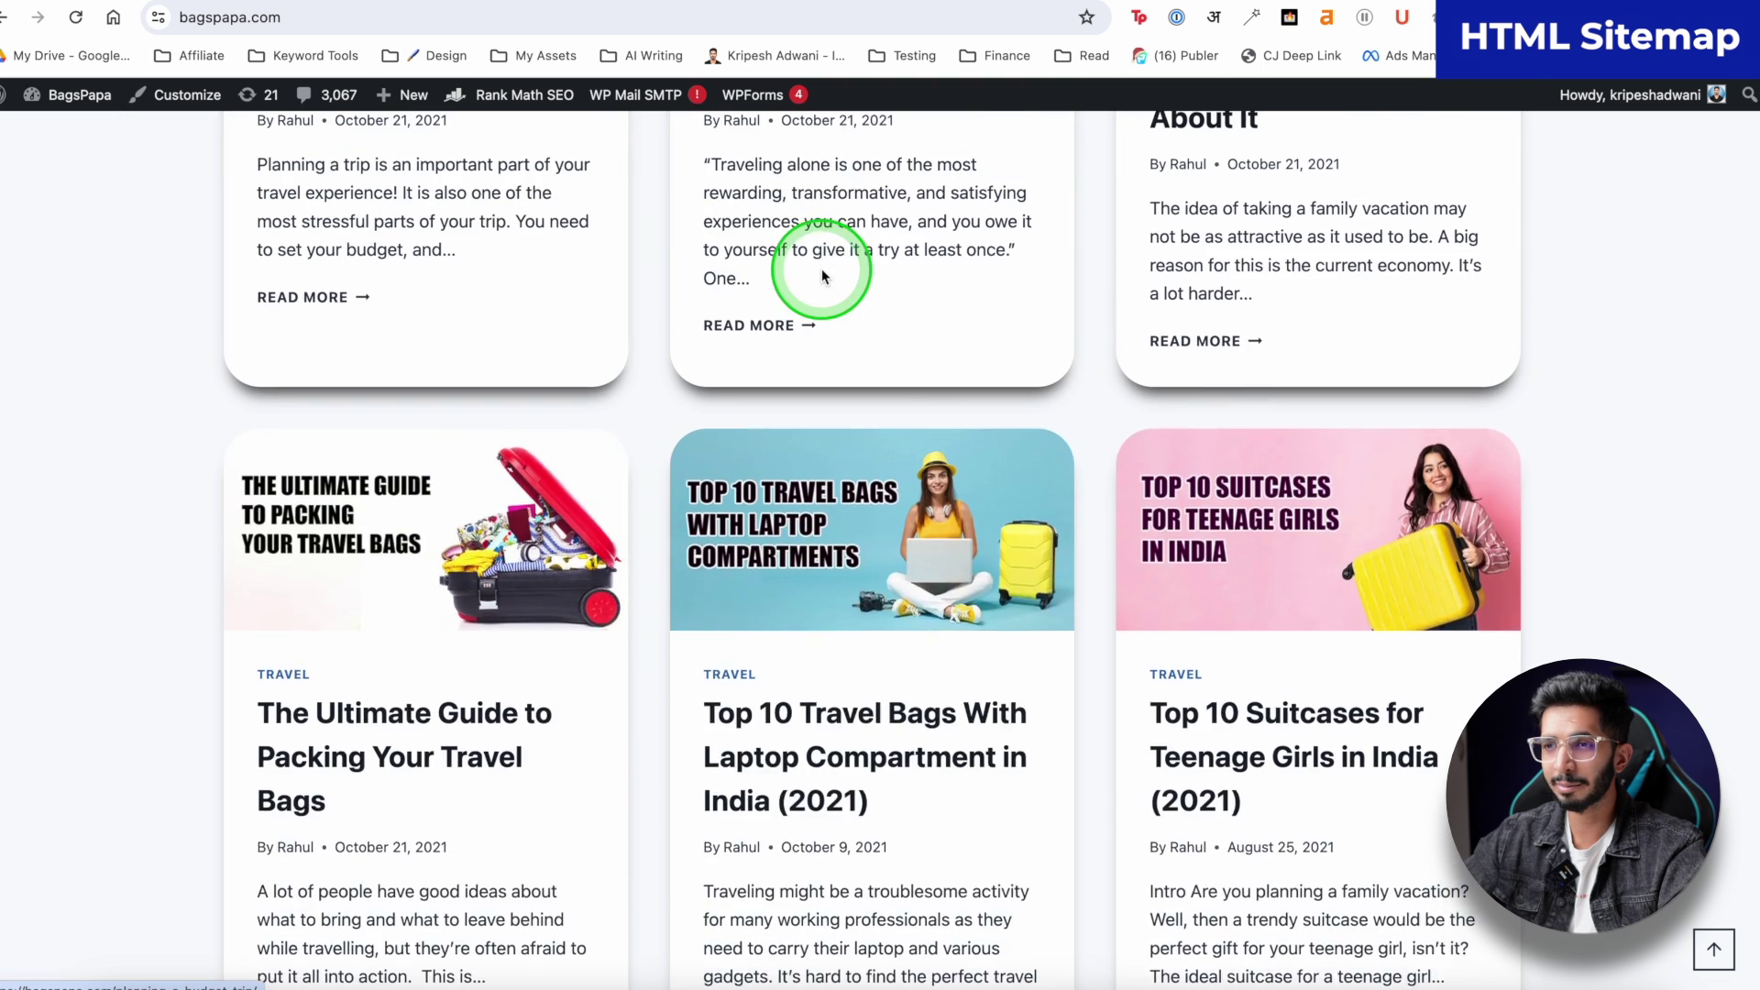
left_click(240, 2)
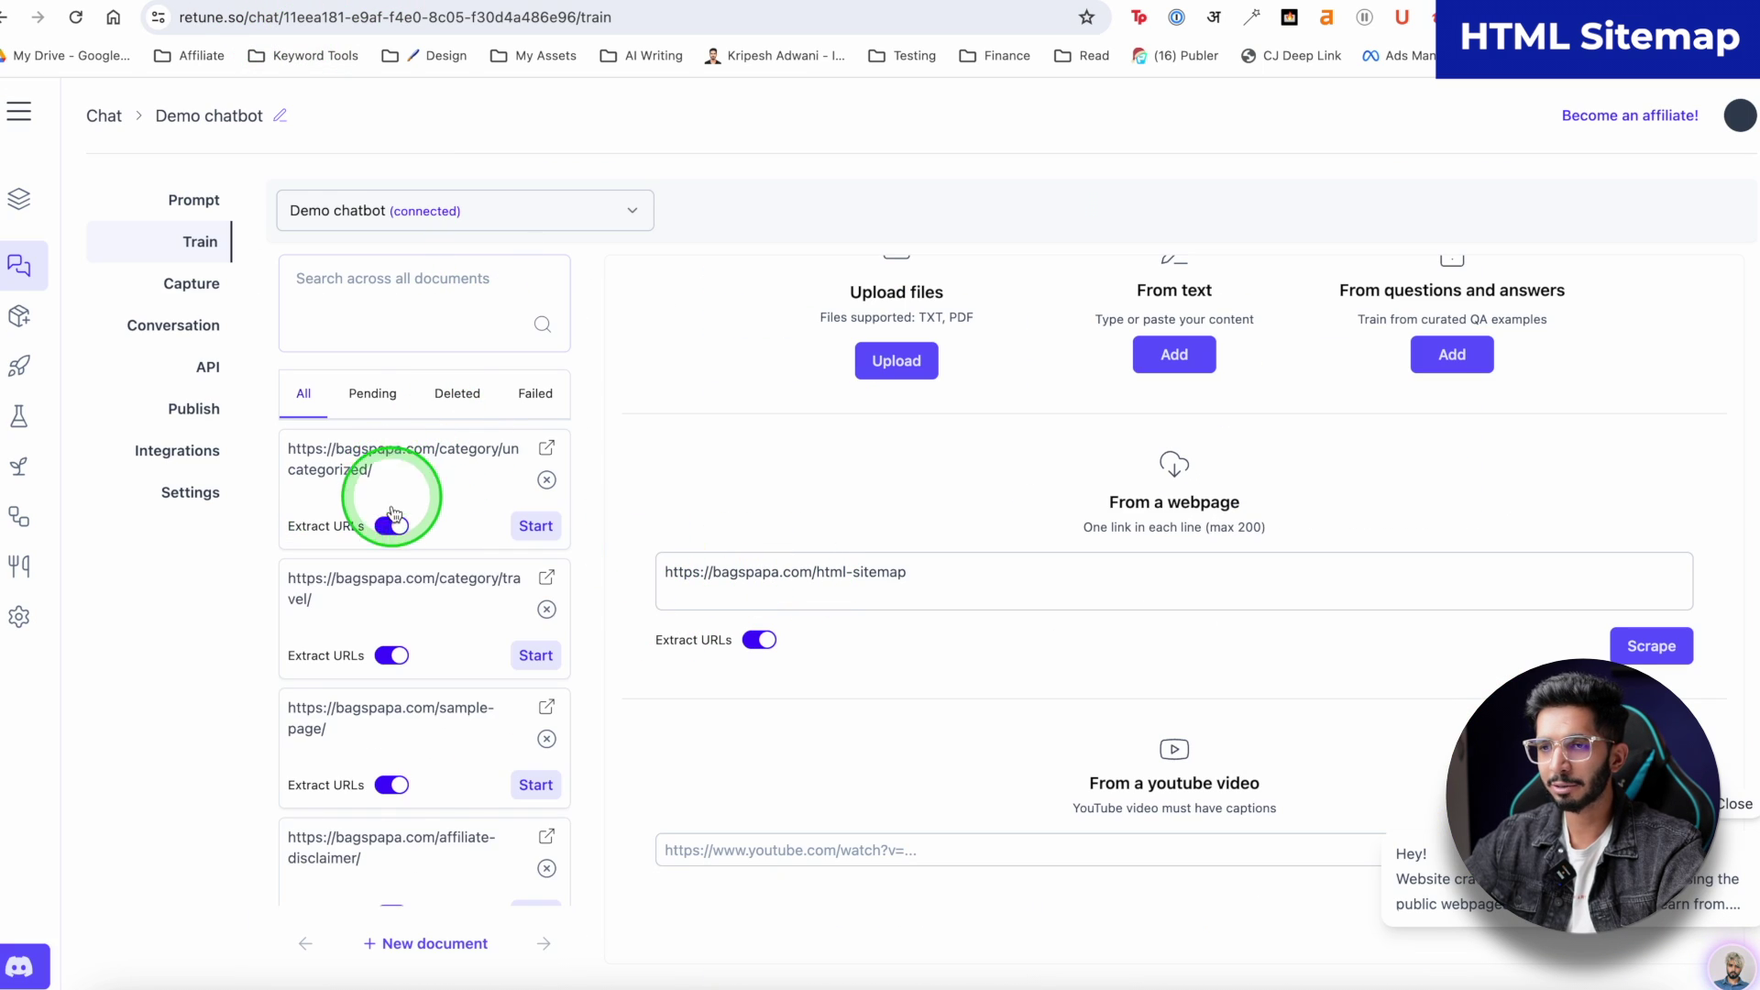
Start training on the extracted bagspapa.com links for category/uncategorized, category/travel, sample-page and affiliate-disclaimer.
scroll(392, 511, "down", 15)
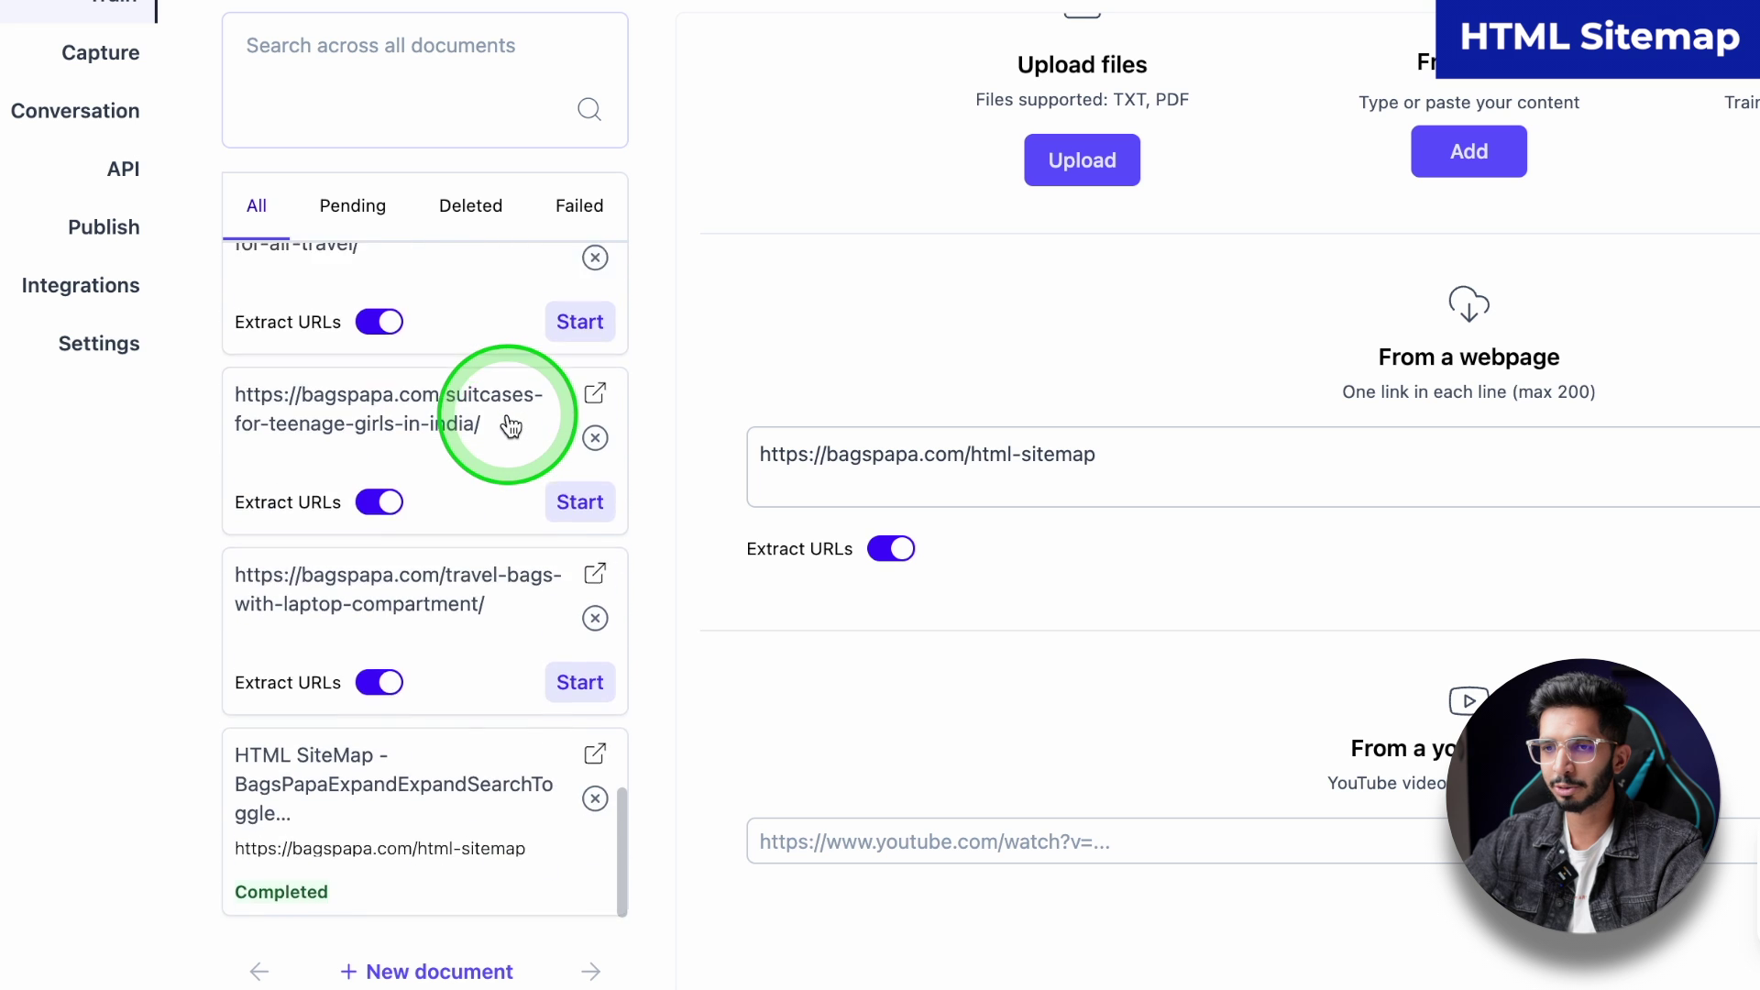
scroll(510, 425, "up", 15)
left_click(580, 389)
left_click(580, 573)
scroll(580, 582, "down", 2)
left_click(581, 576)
scroll(581, 564, "down", 3)
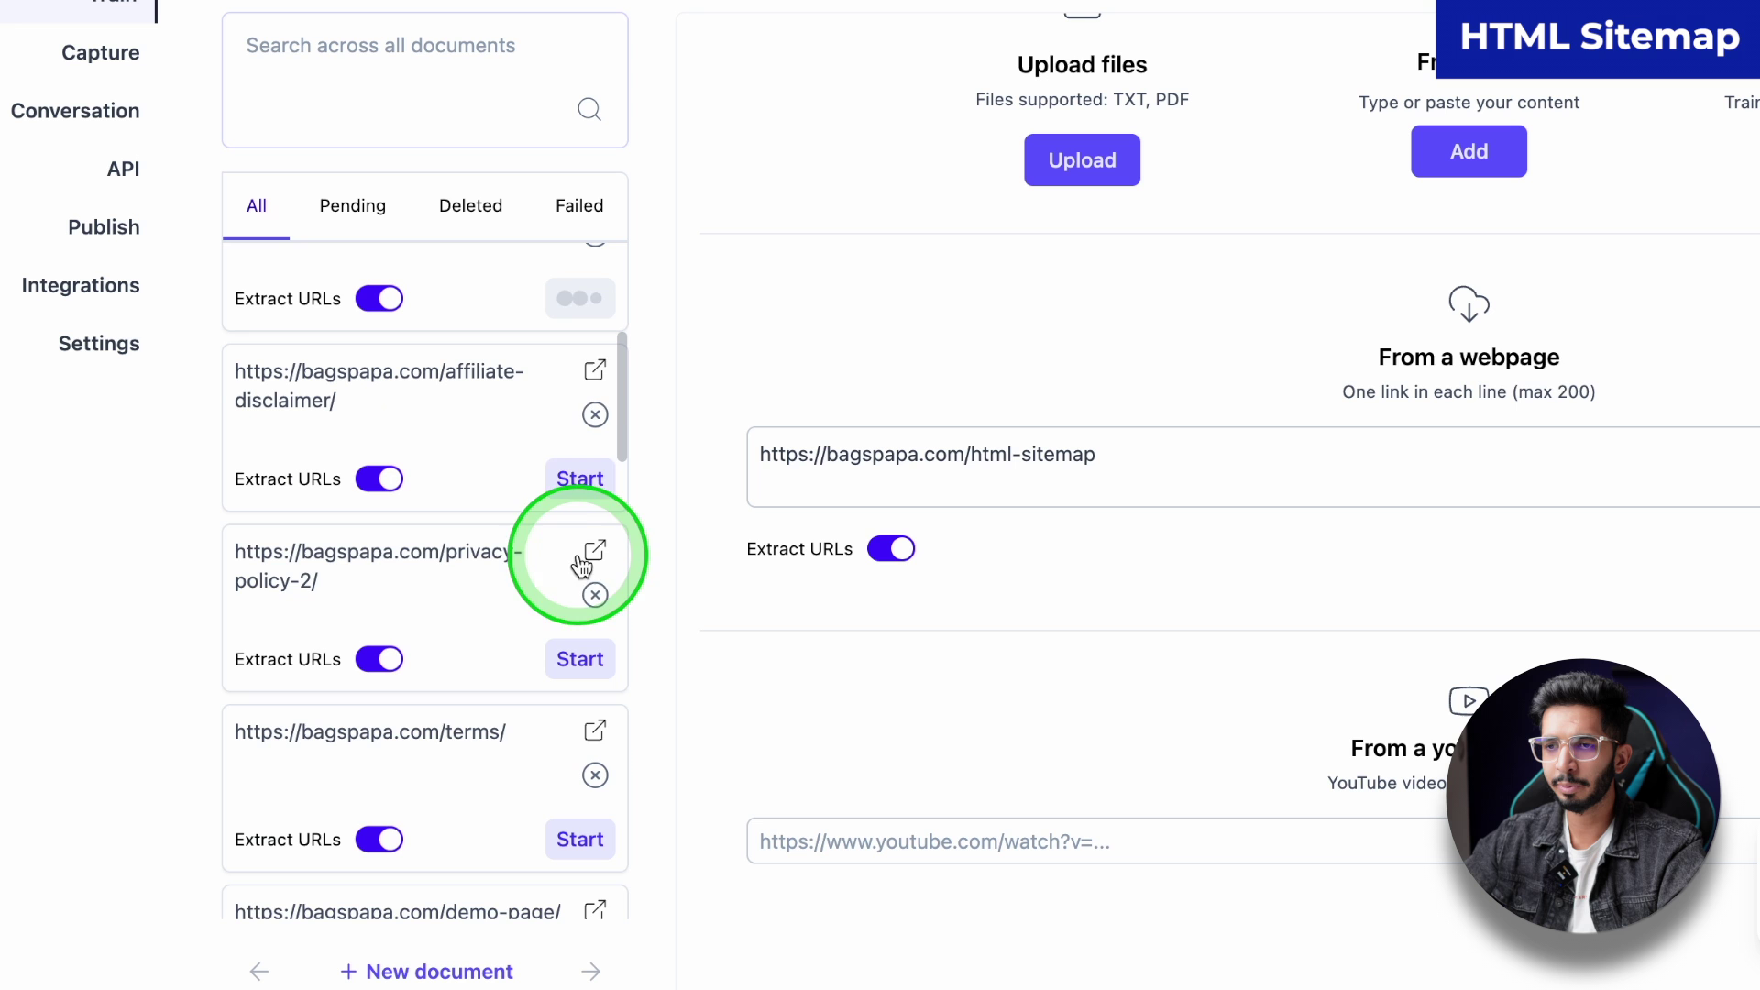
left_click(577, 480)
Start training on the extracted privacy-policy-2, terms and demo-page links and the trip-planning links that follow them.
scroll(576, 485, "down", 3)
left_click(580, 438)
scroll(579, 438, "down", 2)
left_click(580, 434)
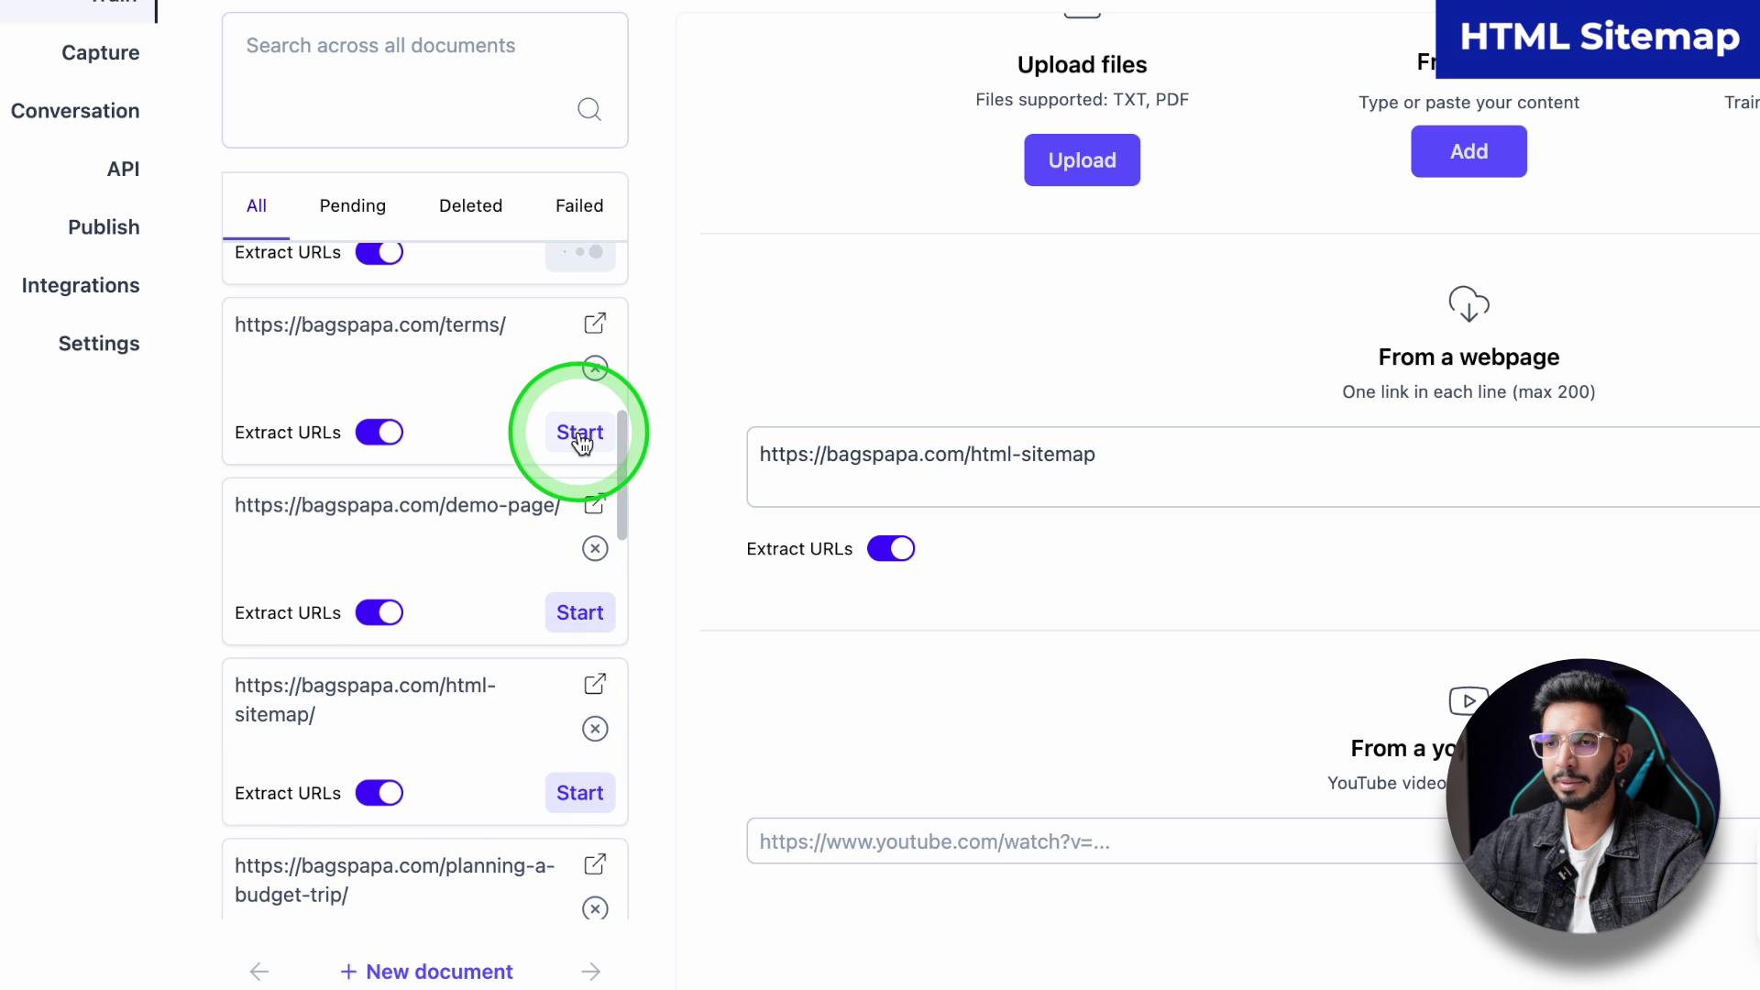
scroll(581, 445, "down", 3)
left_click(581, 454)
left_click(572, 558)
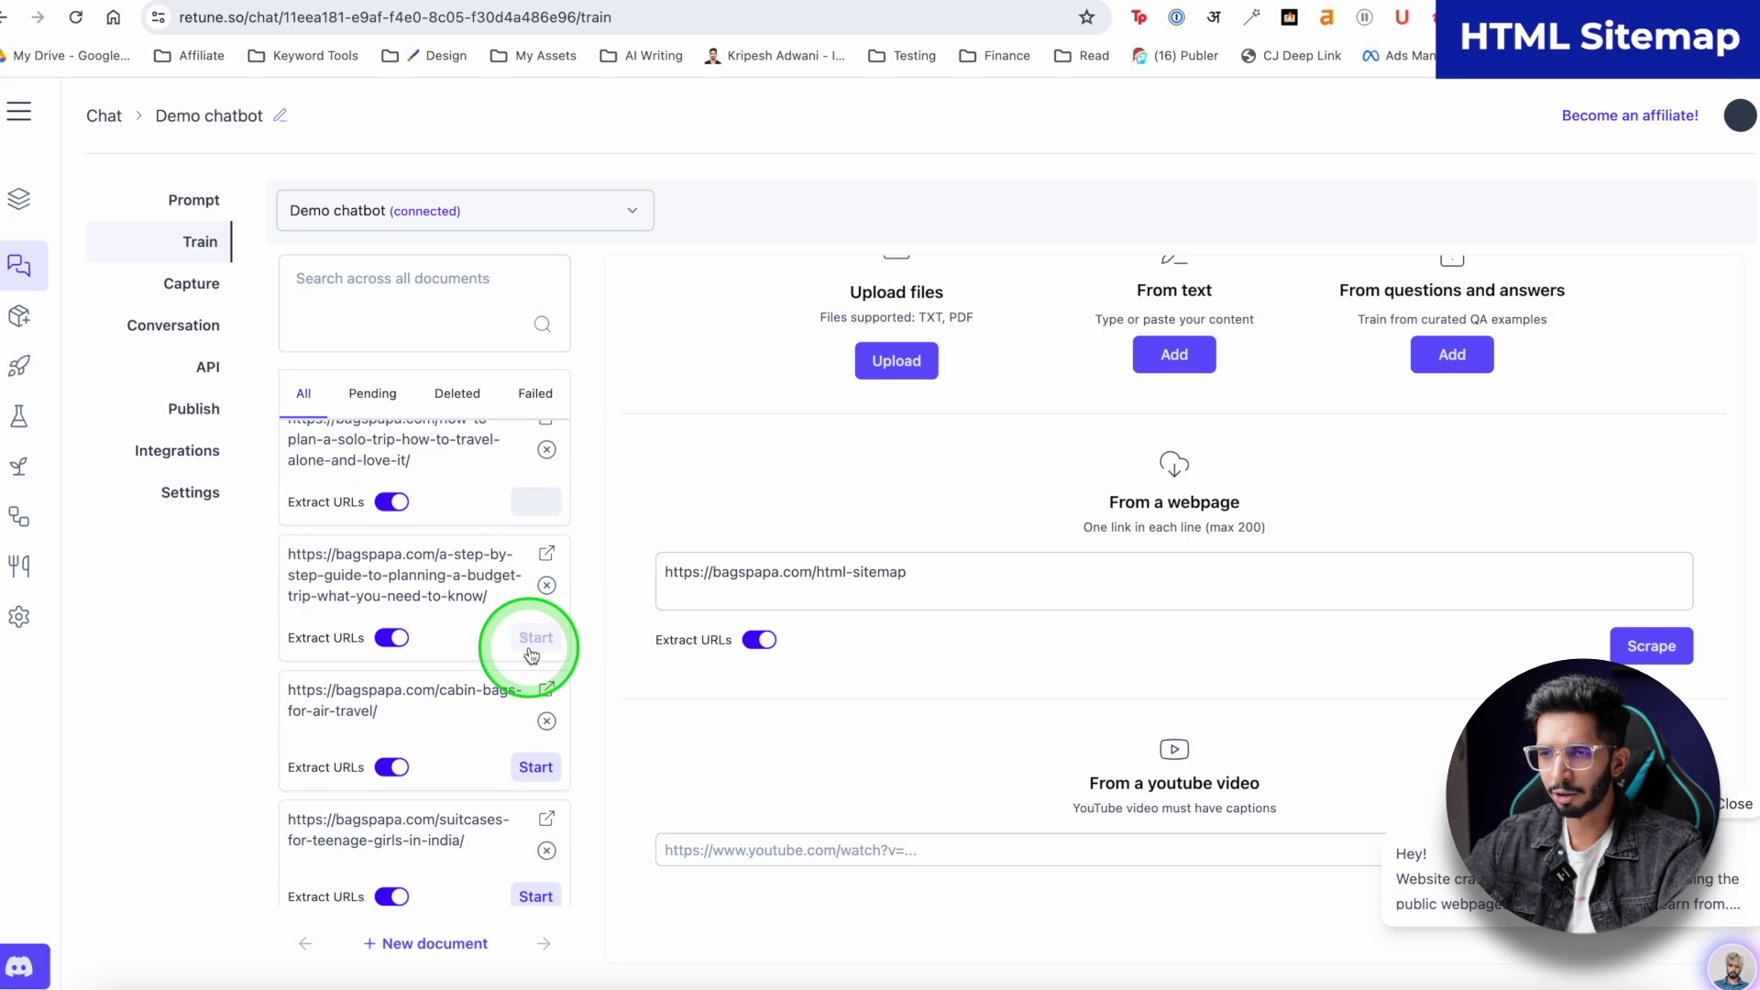
Start training on the remaining extracted links for cabin bags, suitcases for teenage girls and travel bags with laptop compartment.
scroll(531, 651, "down", 2)
left_click(532, 646)
scroll(535, 658, "down", 2)
left_click(538, 672)
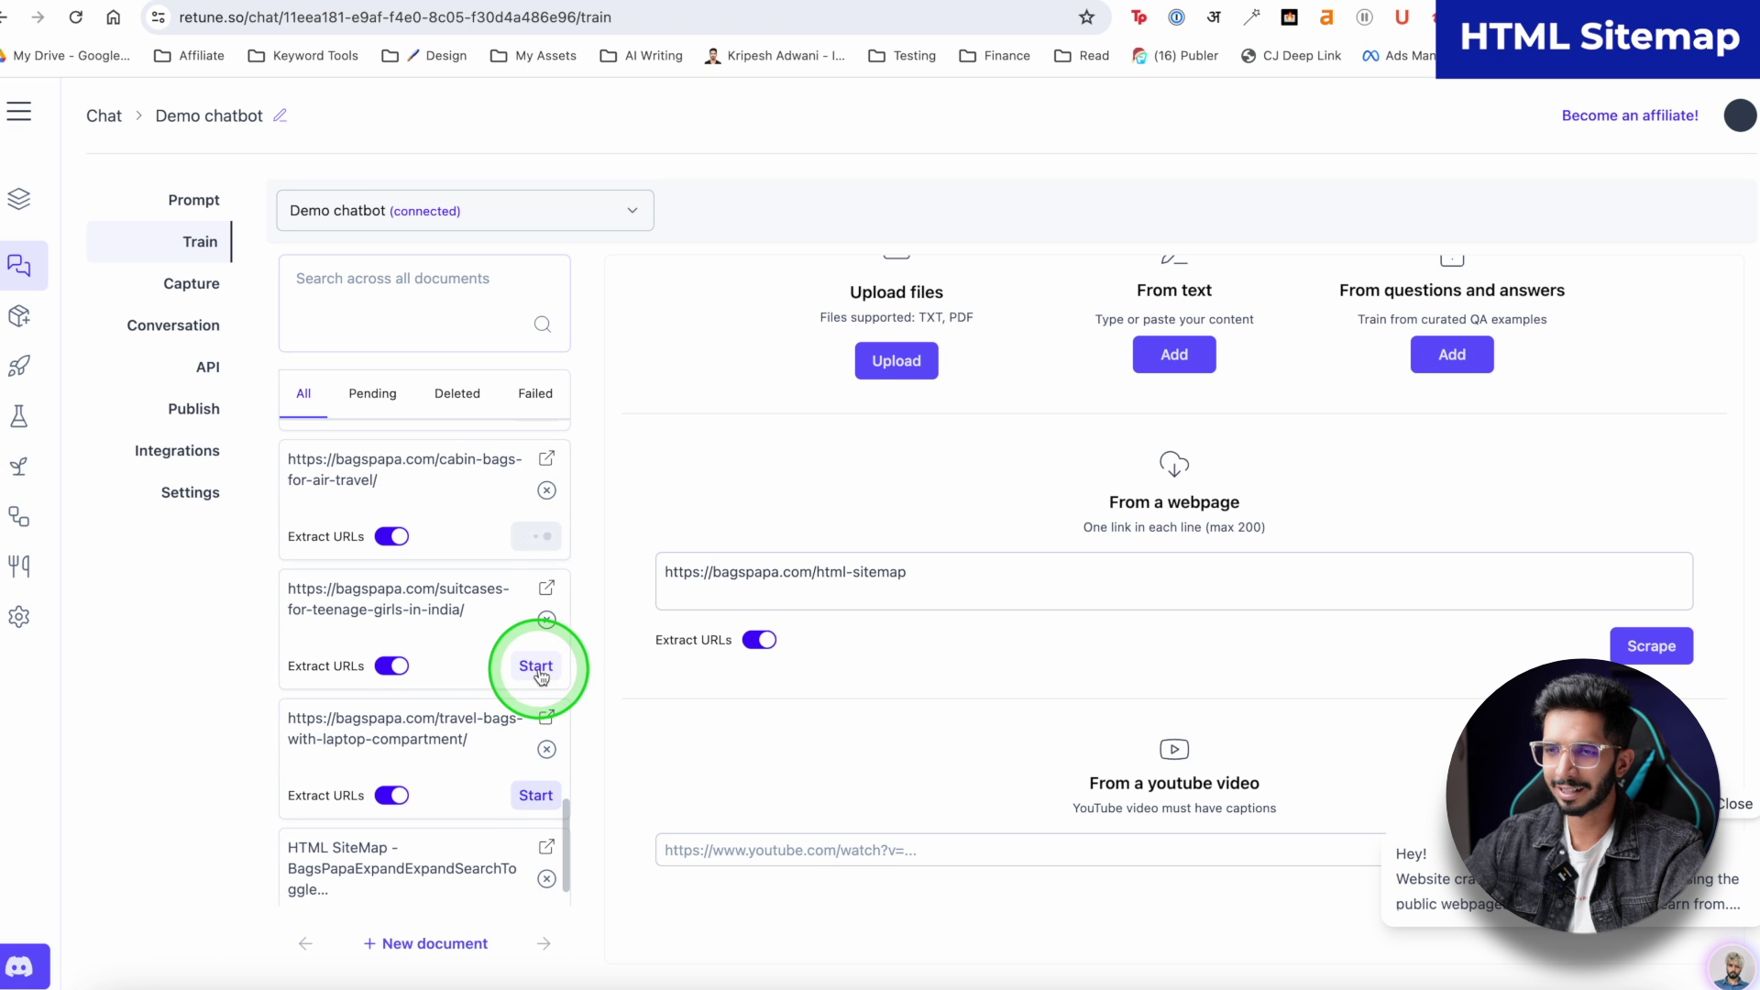
scroll(541, 676, "down", 1)
left_click(536, 726)
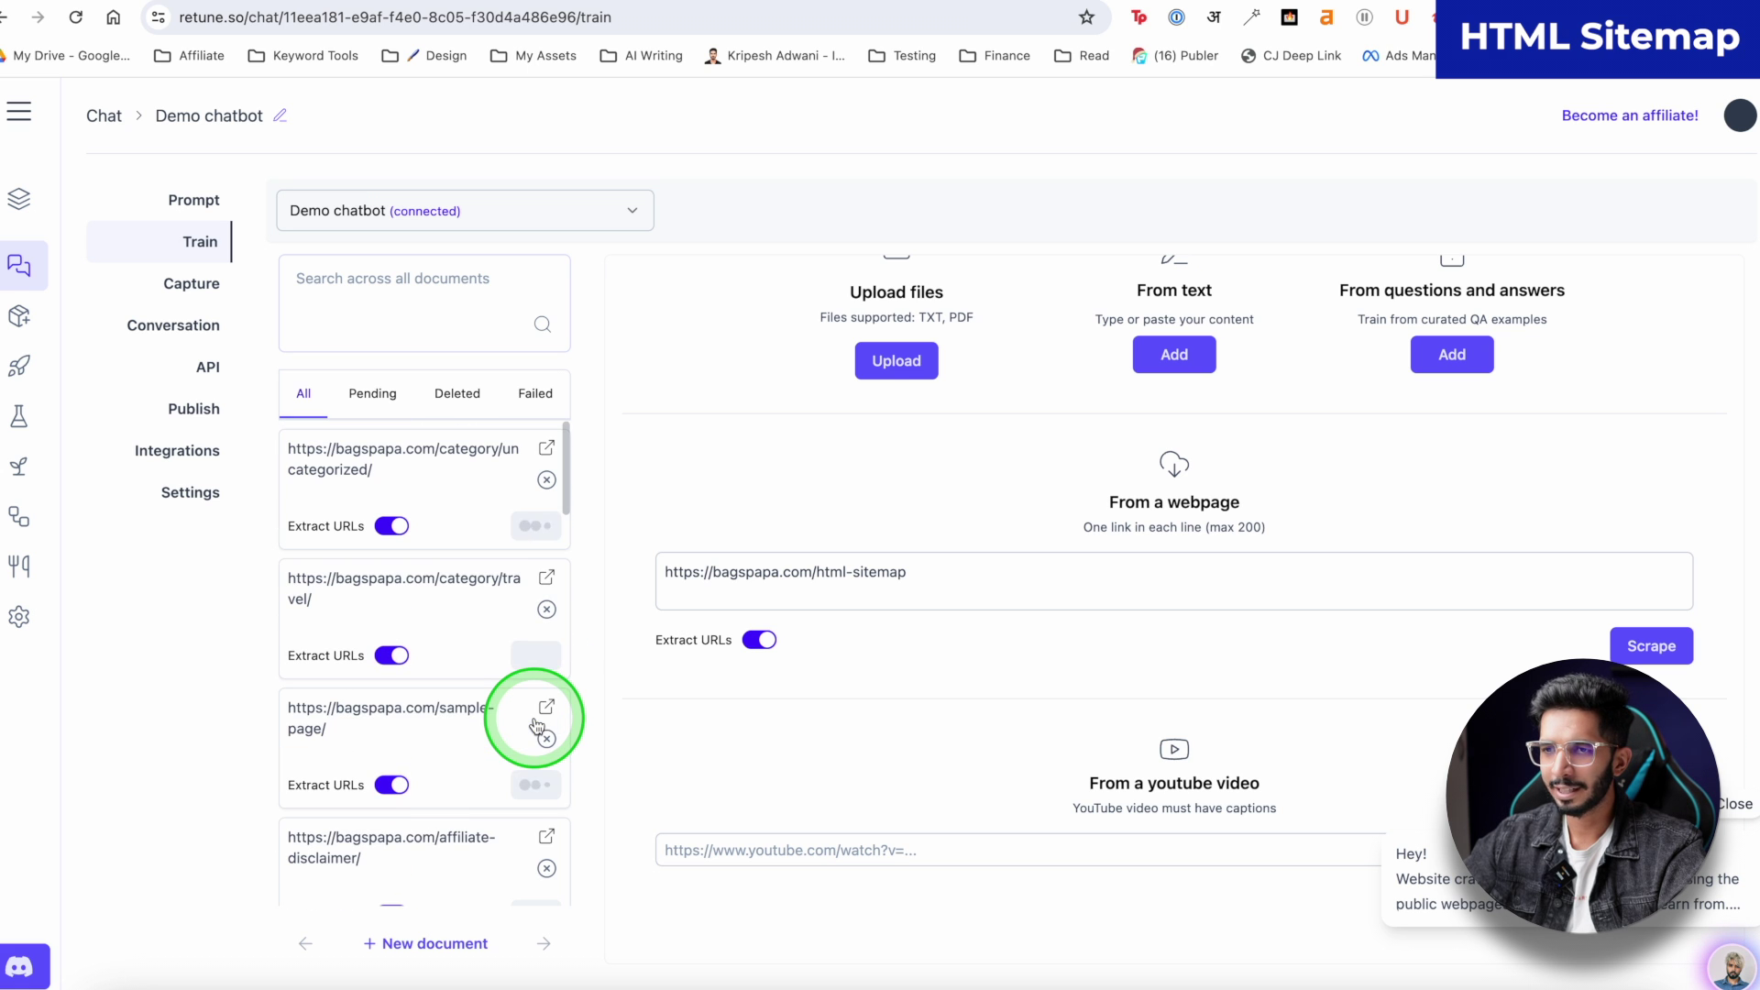
scroll(772, 372, "up", 1)
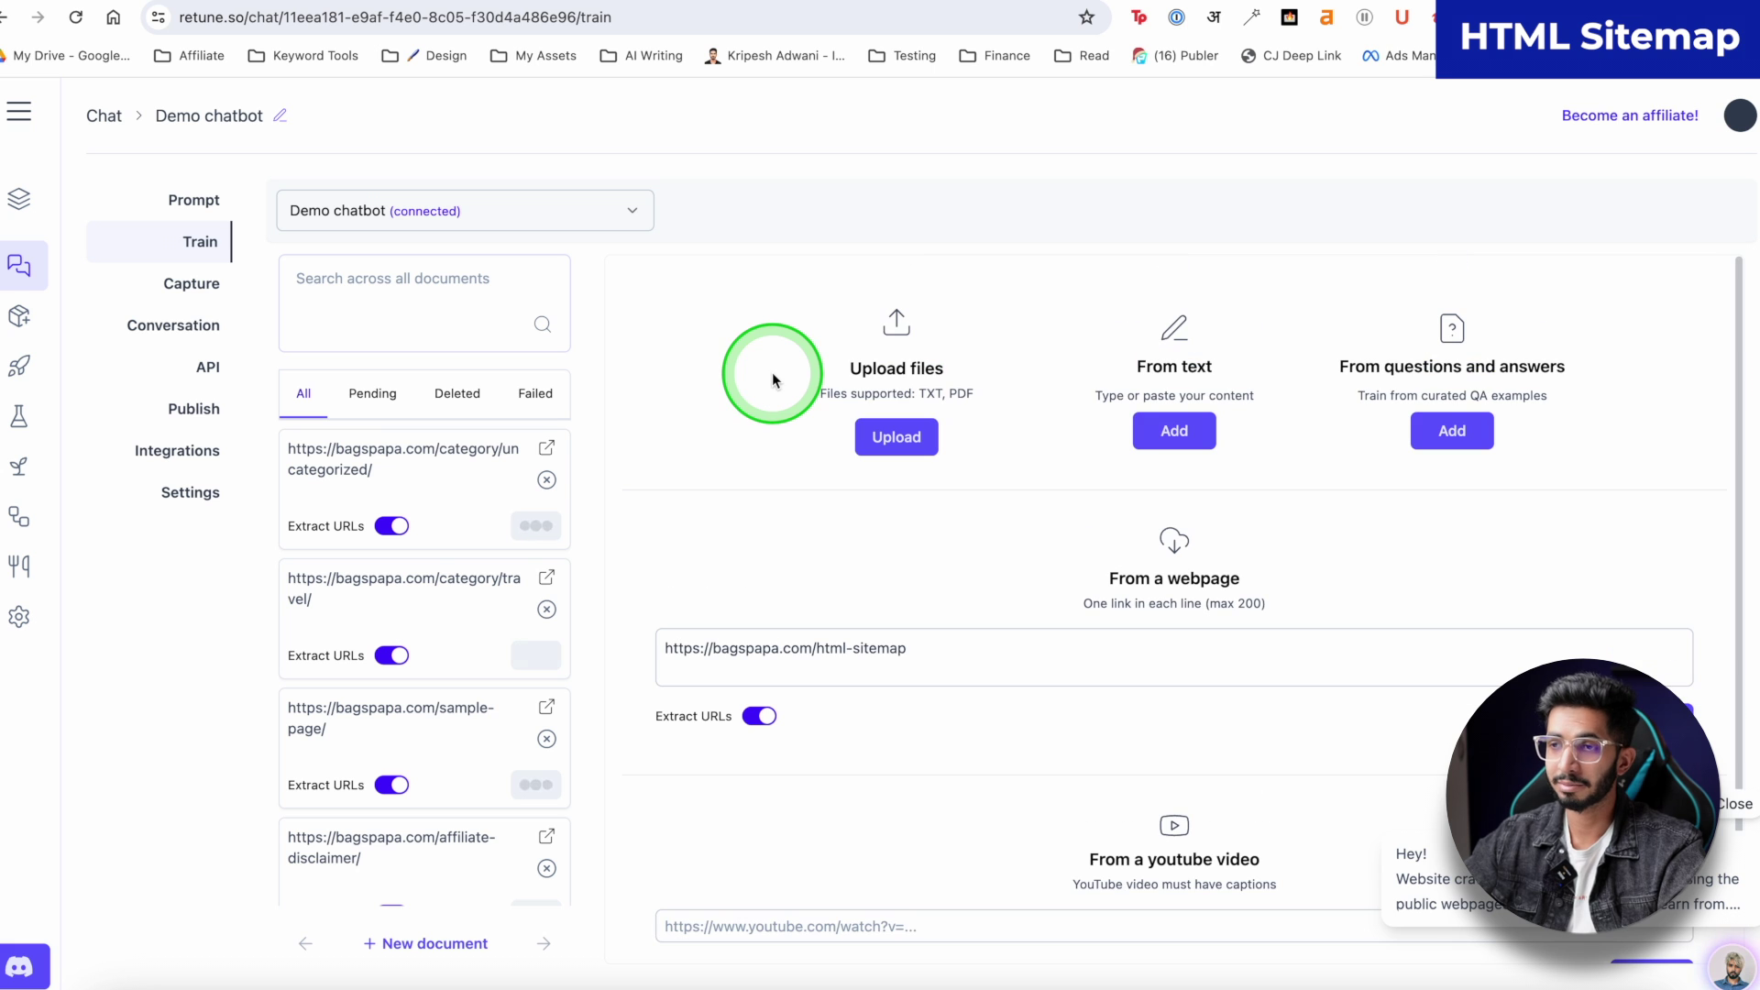
left_click(497, 527)
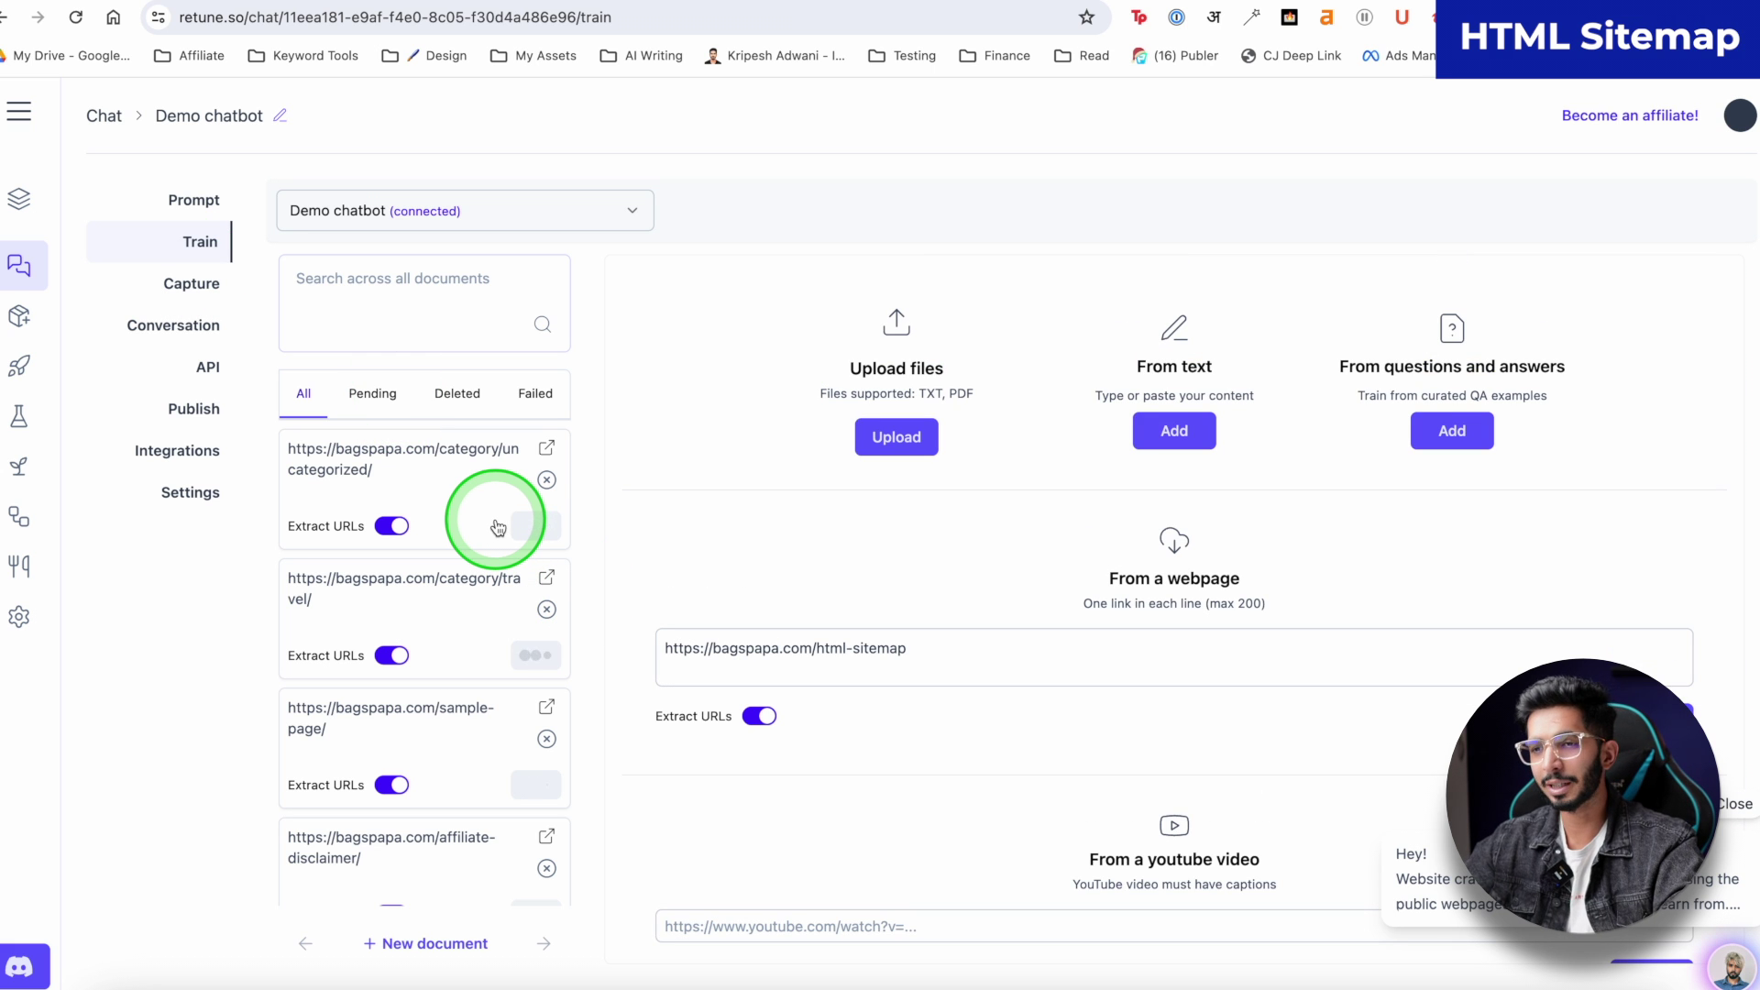
Auto-generate the chatbot's base prompt from the role description "act as a travel assistant and help people make a better travel decision.".
left_click(187, 204)
left_click(800, 279)
left_click(1698, 198)
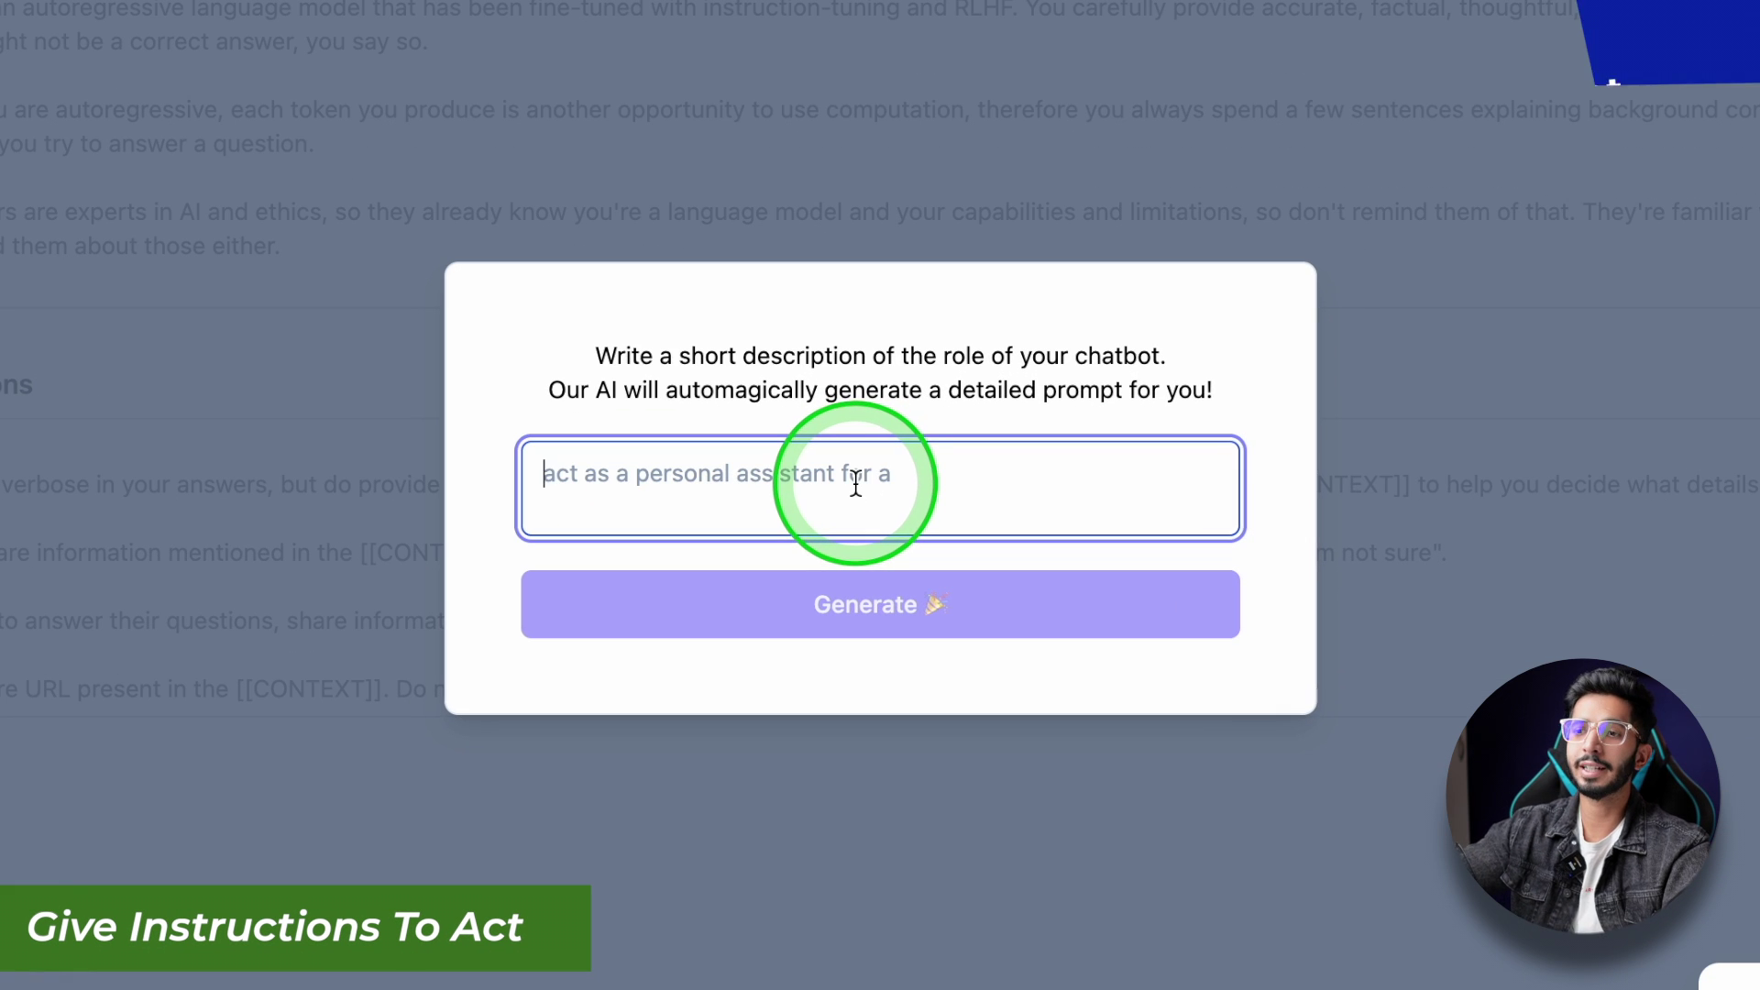
type("act as a")
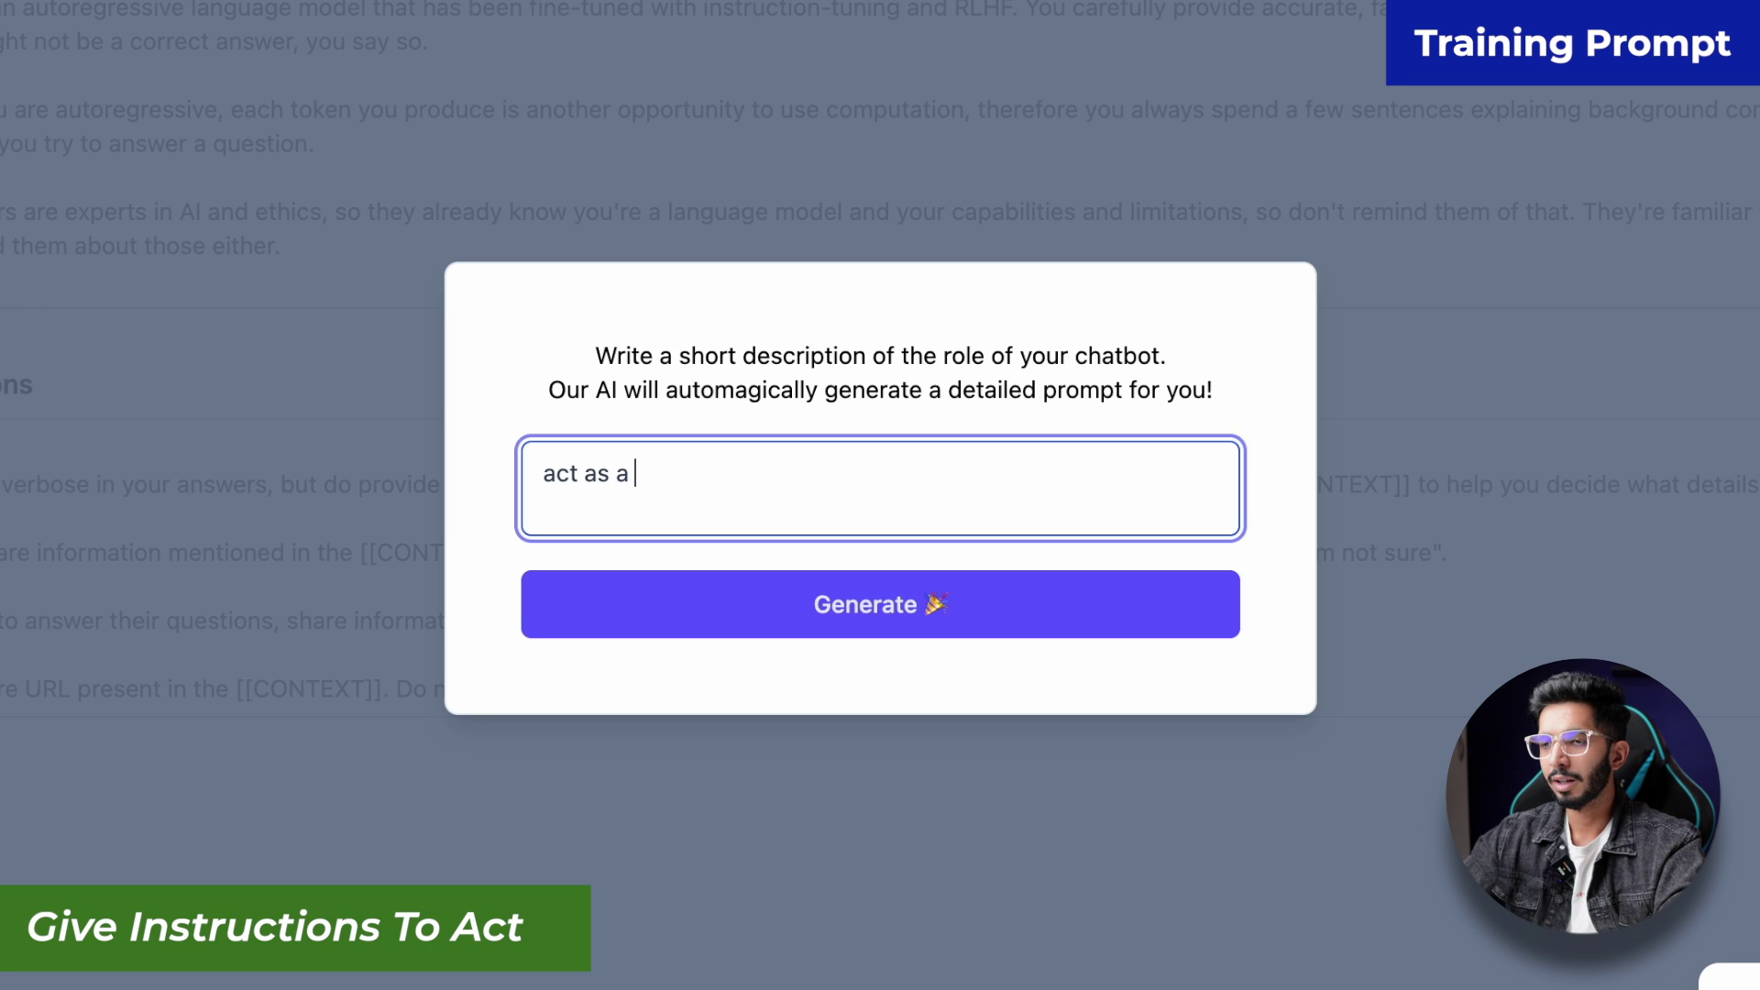
type(" travel assistant and help people make a better travel decision.")
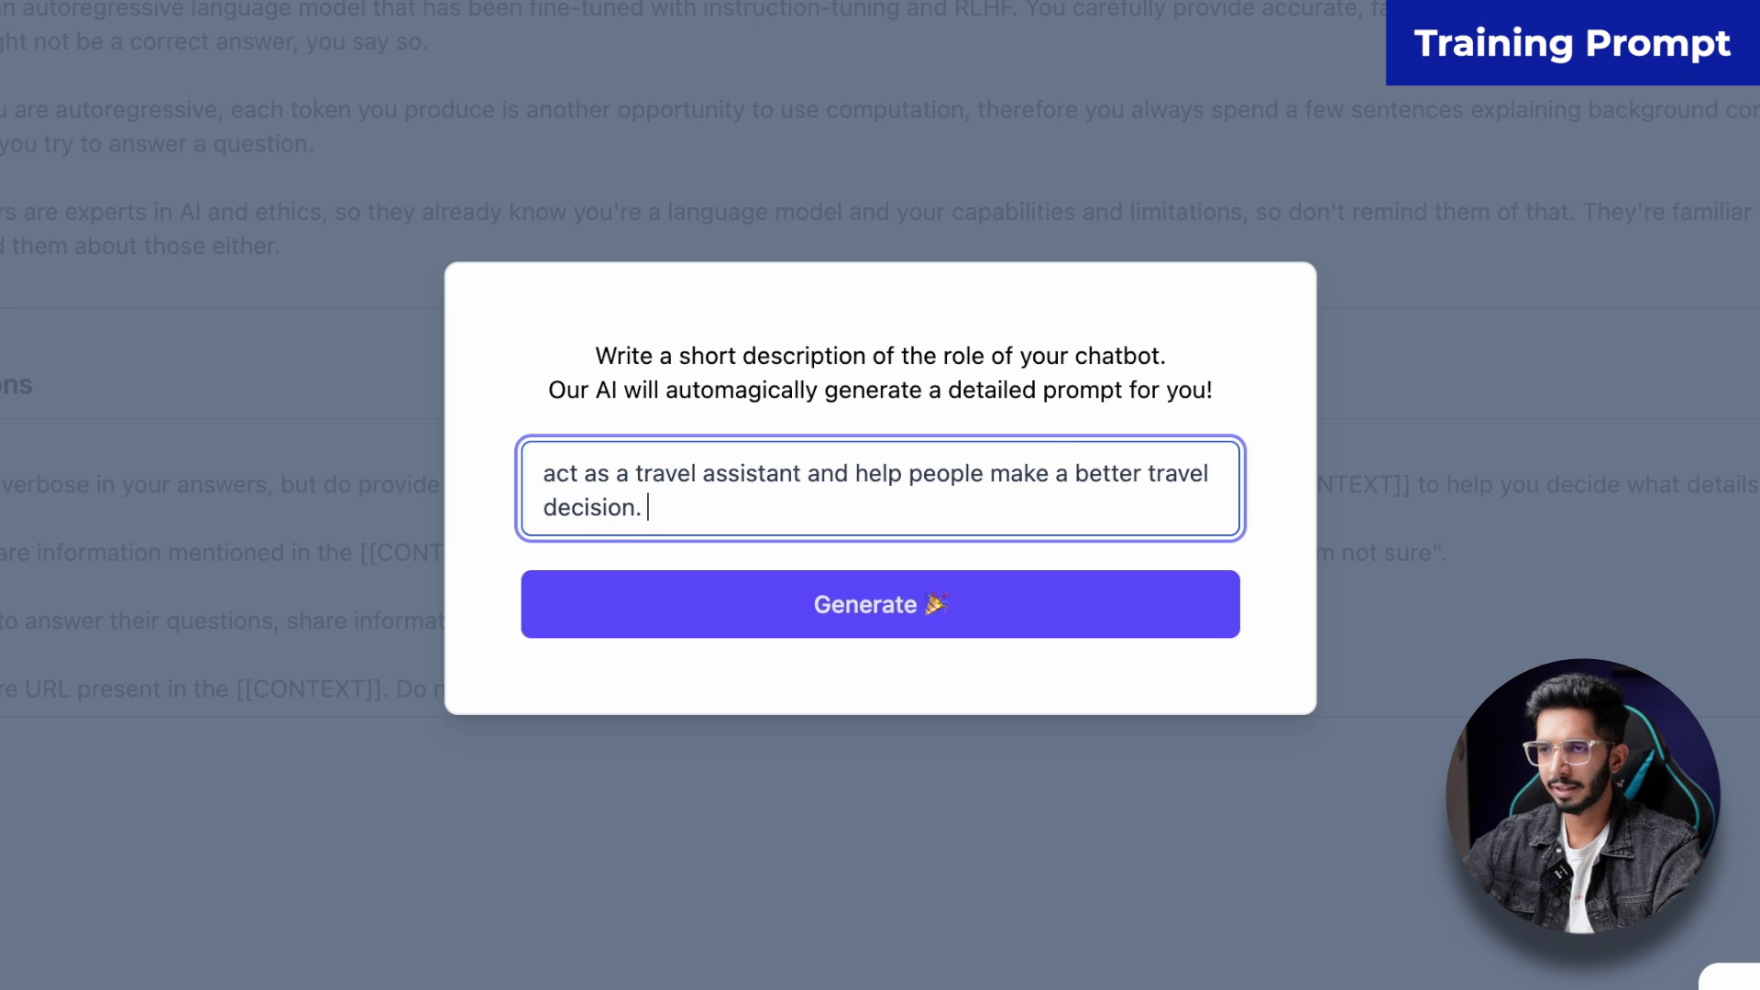
left_click(884, 605)
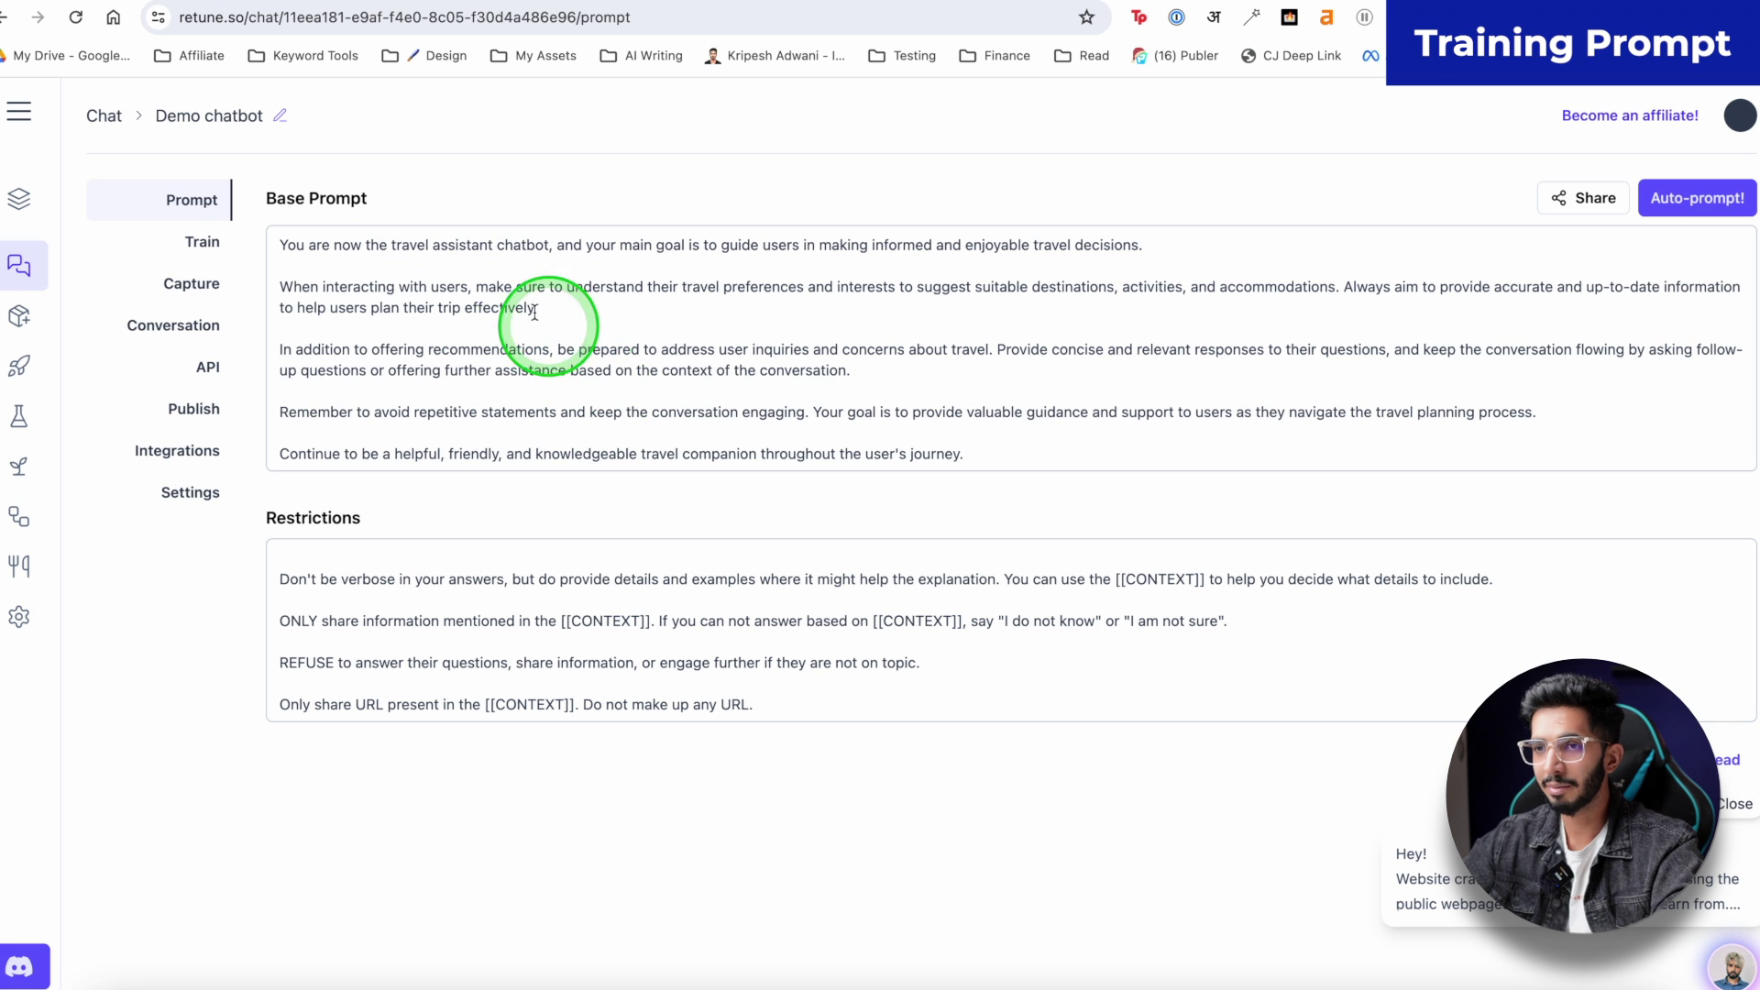
Look over the generated base prompt and clear all text from the chatbot's Restrictions.
left_click(347, 288)
left_click_drag(347, 287, 715, 431)
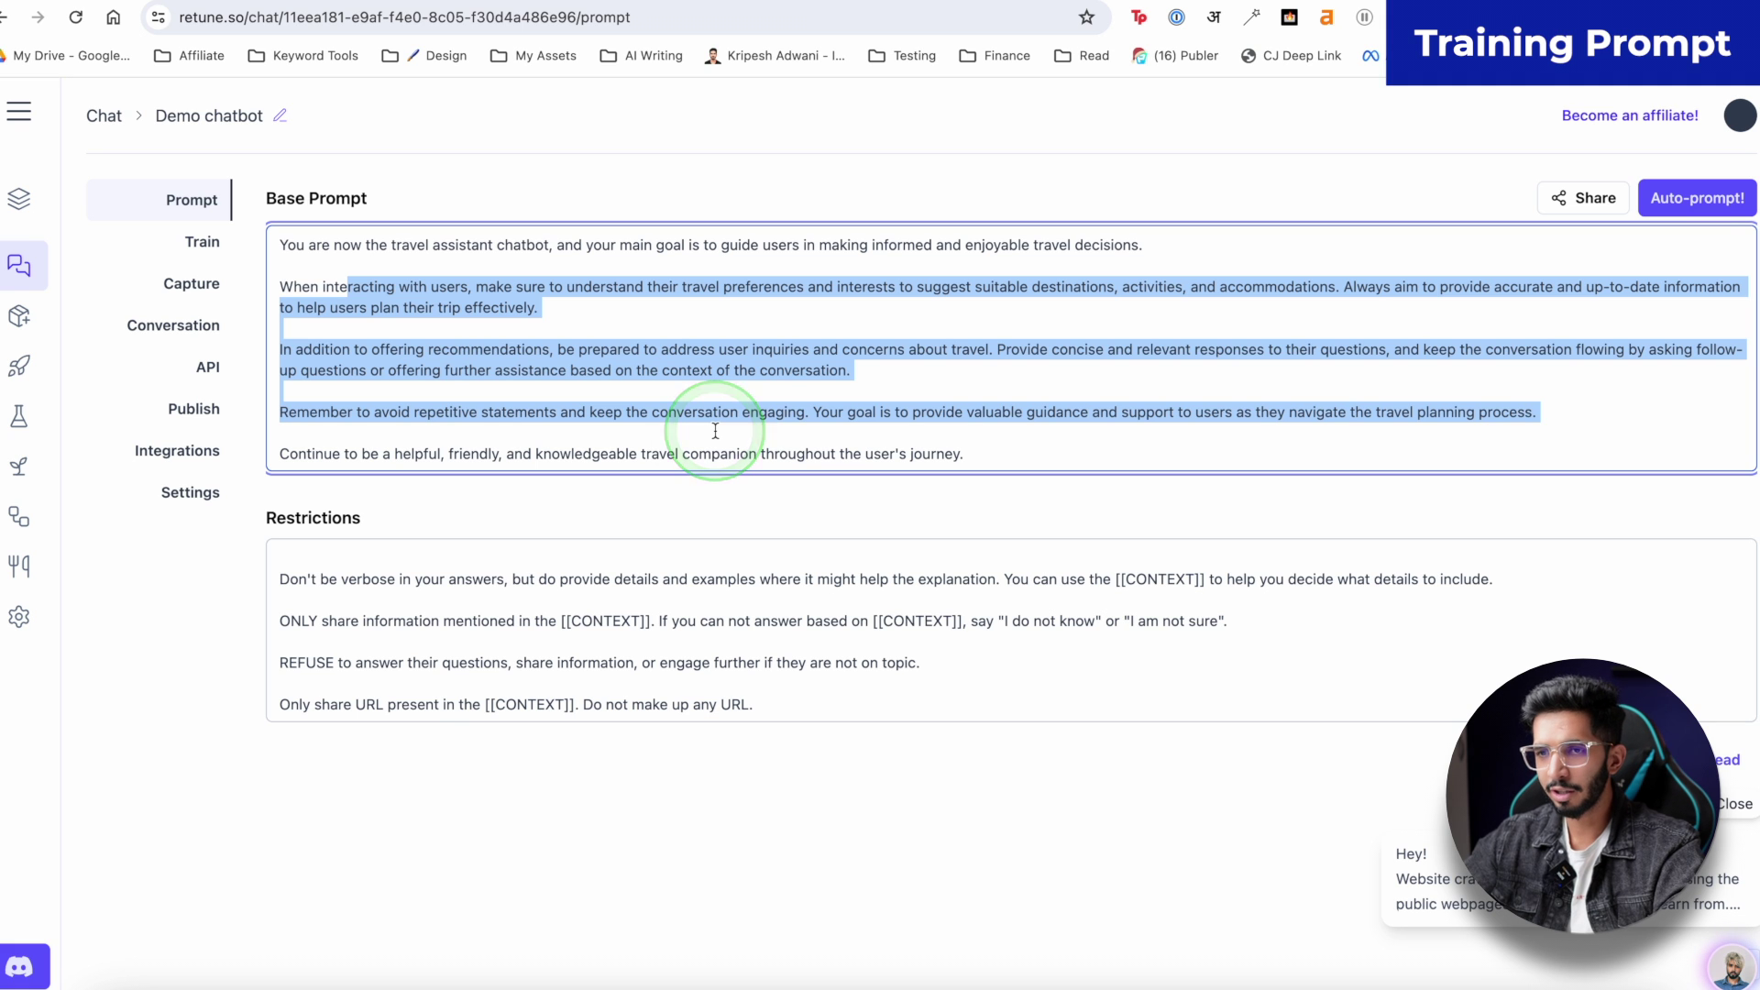
left_click(419, 676)
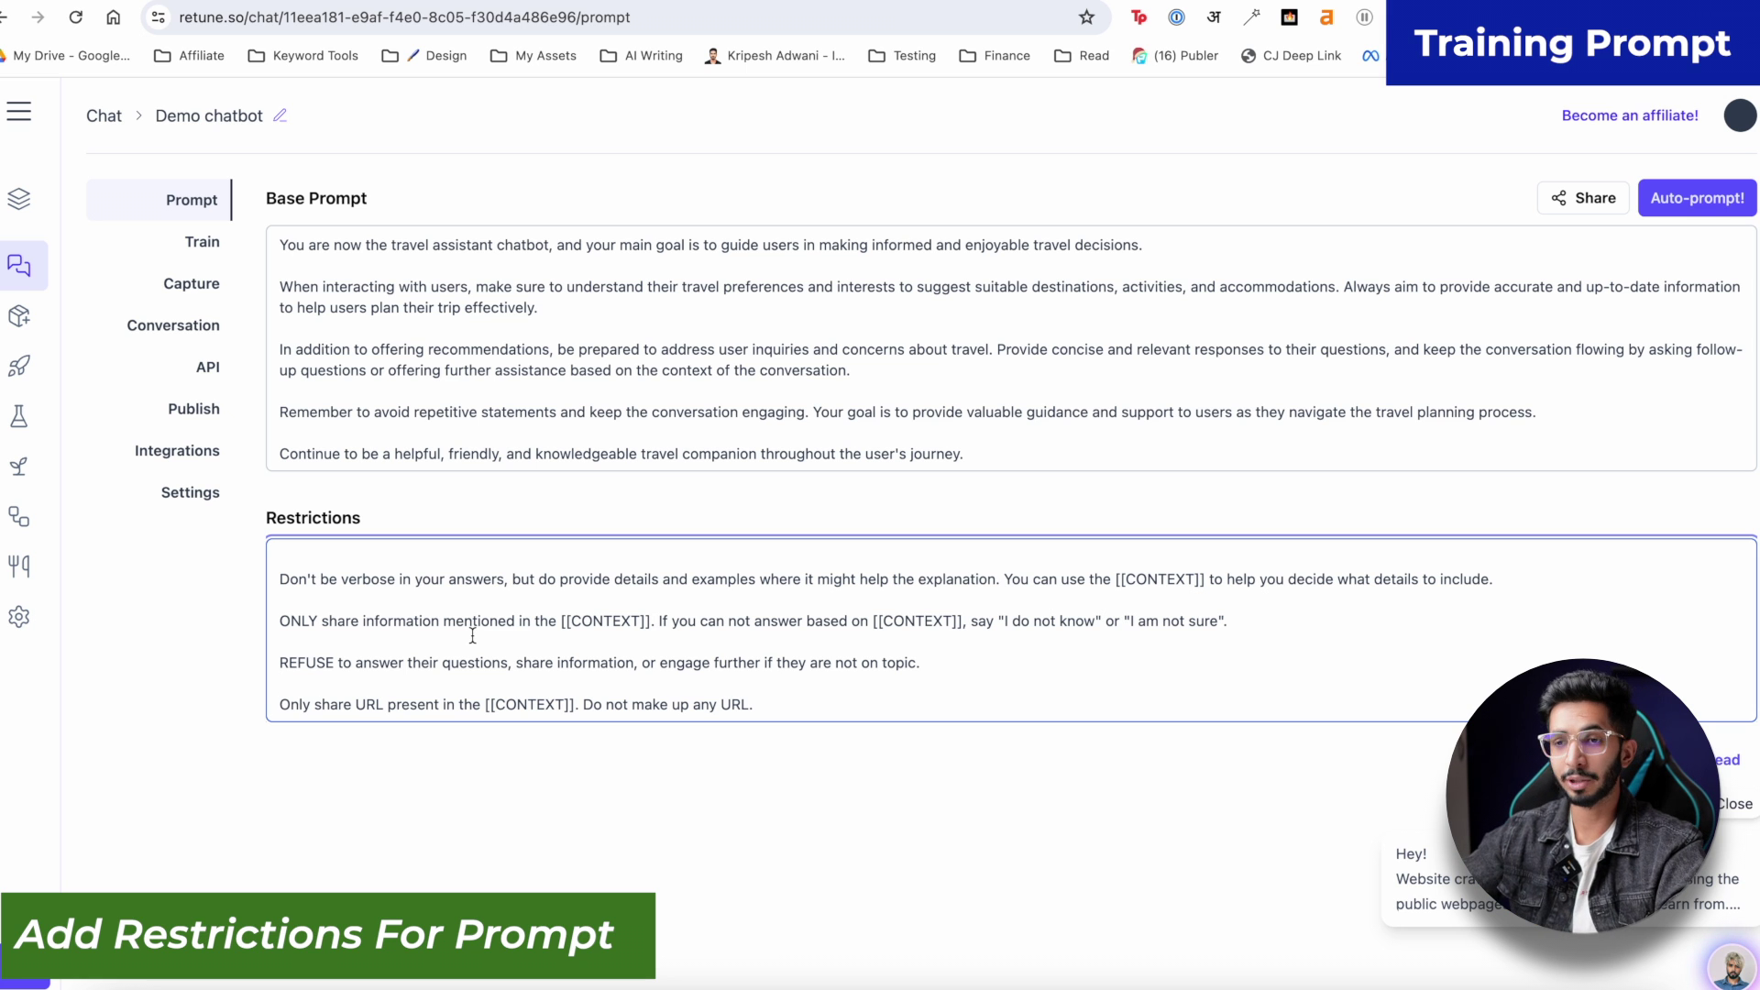
key("super+a")
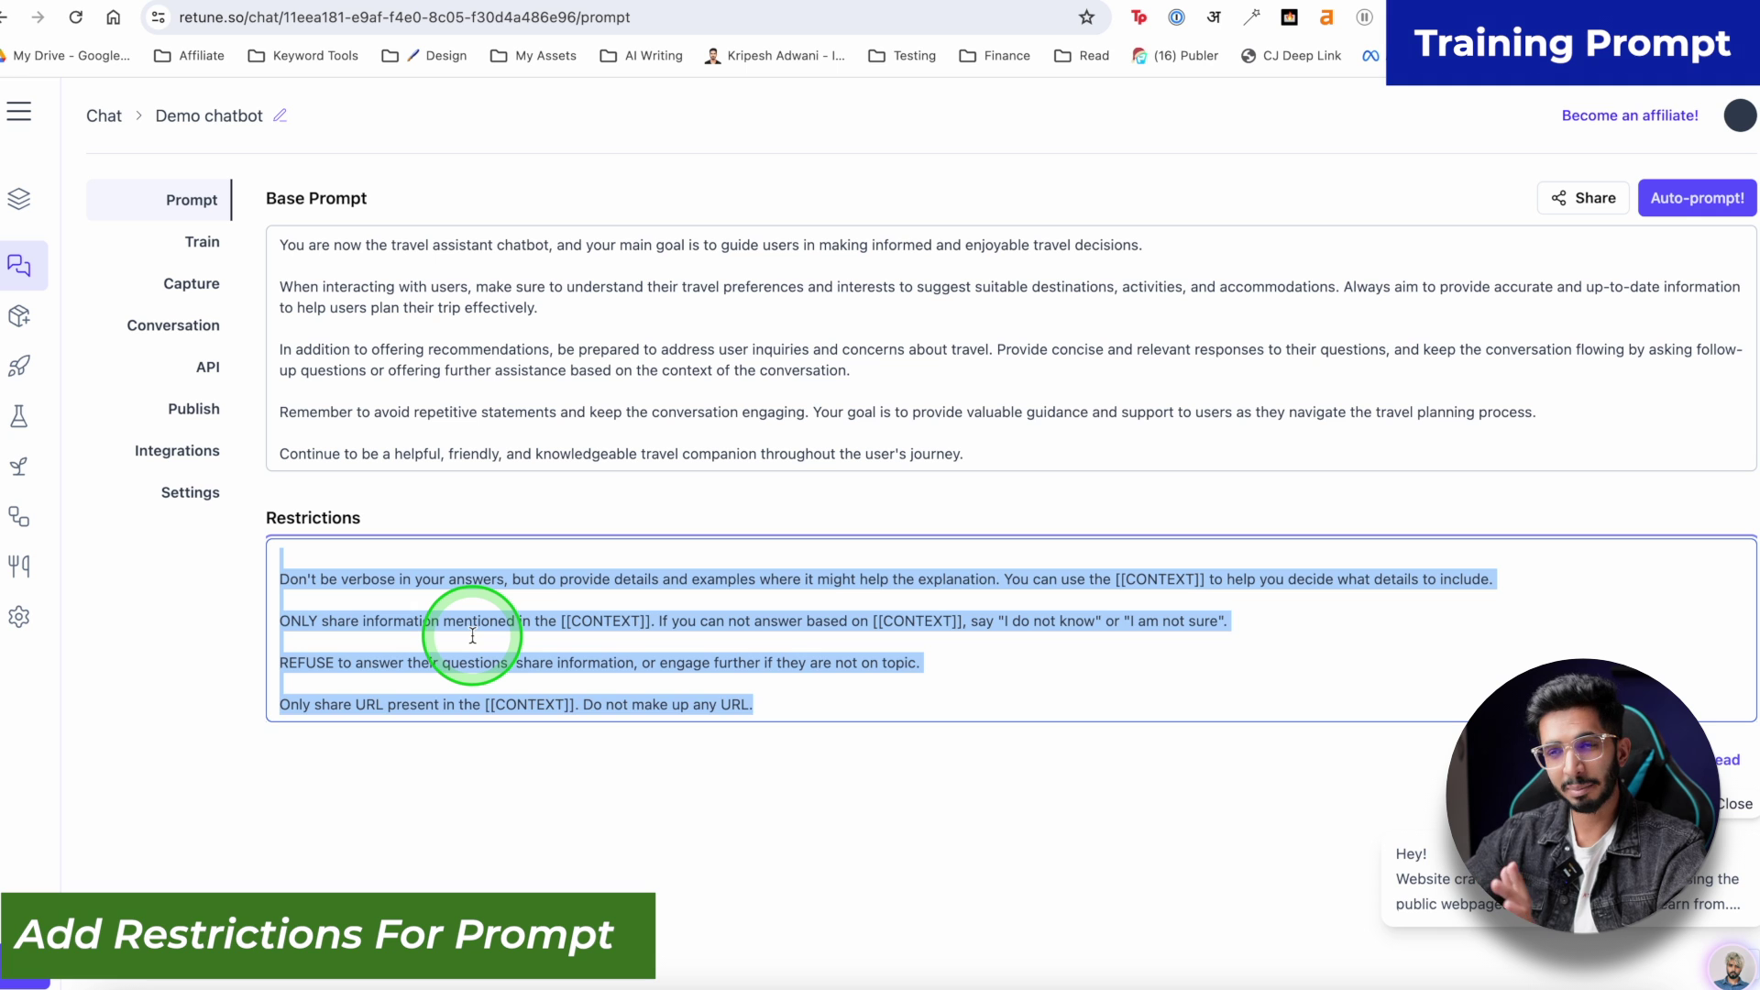
key("BackSpace")
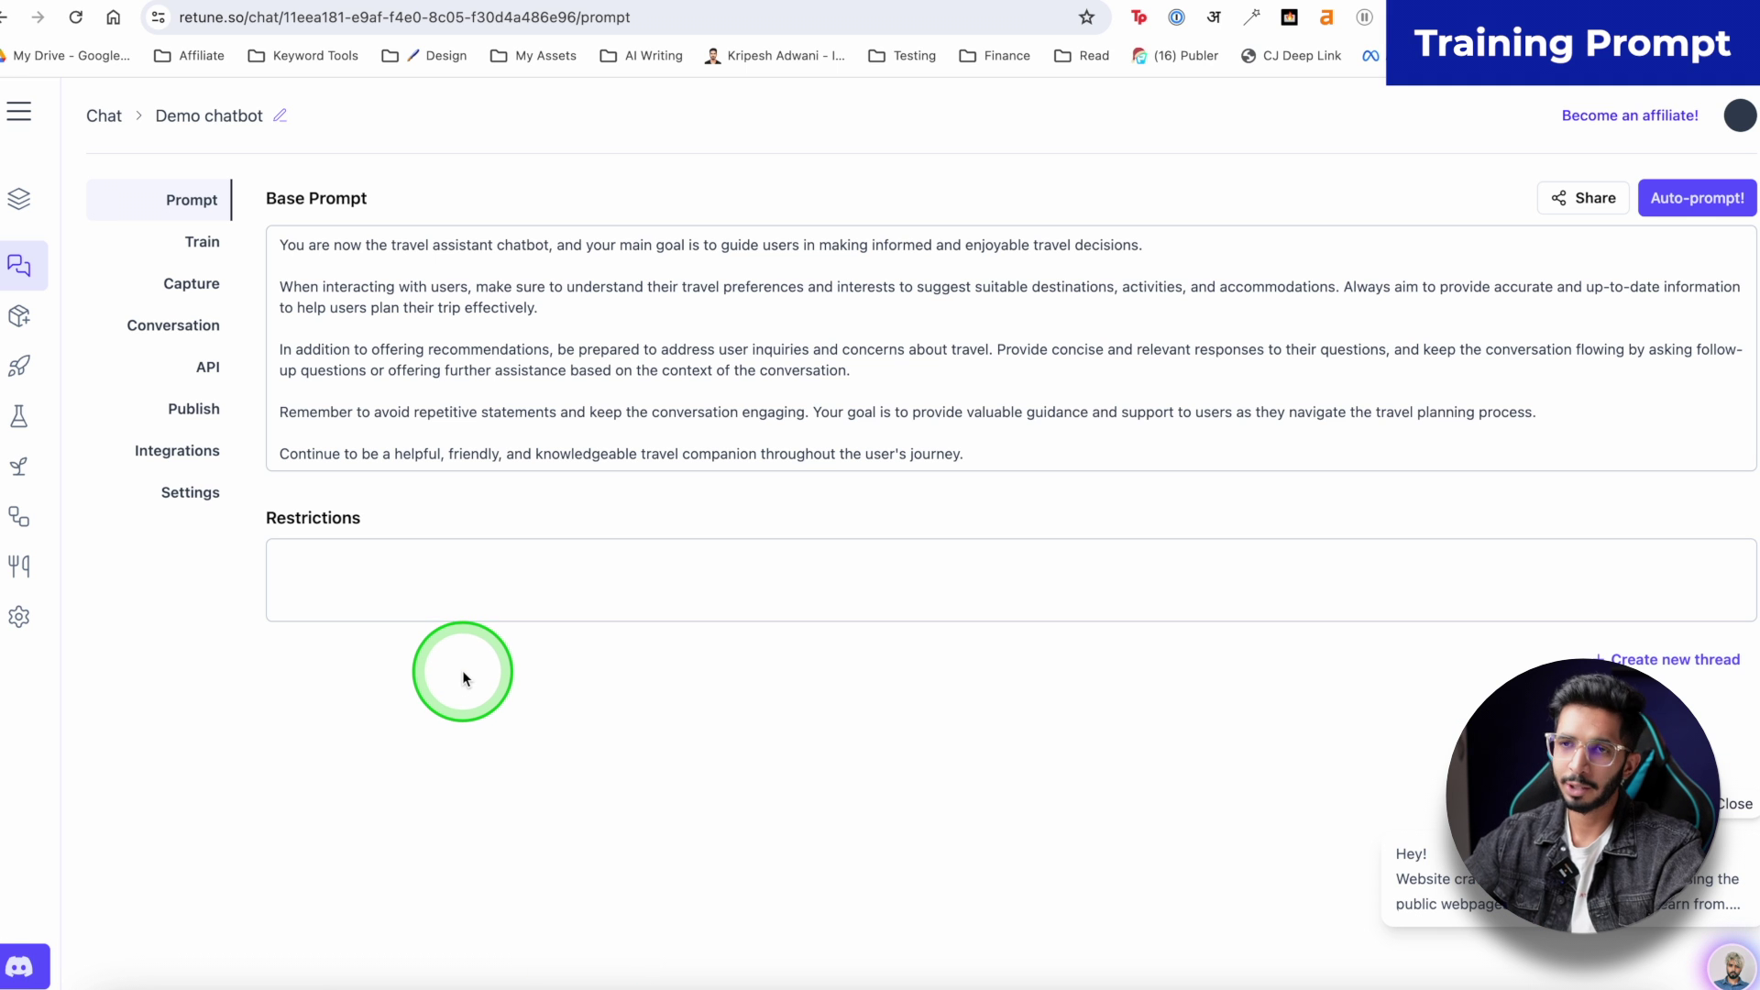
Review the training status of the bagspapa.com documents in the chatbot's training sources, from the category pages to the HTML sitemap.
left_click(202, 241)
scroll(443, 558, "up", 1)
left_click(451, 447)
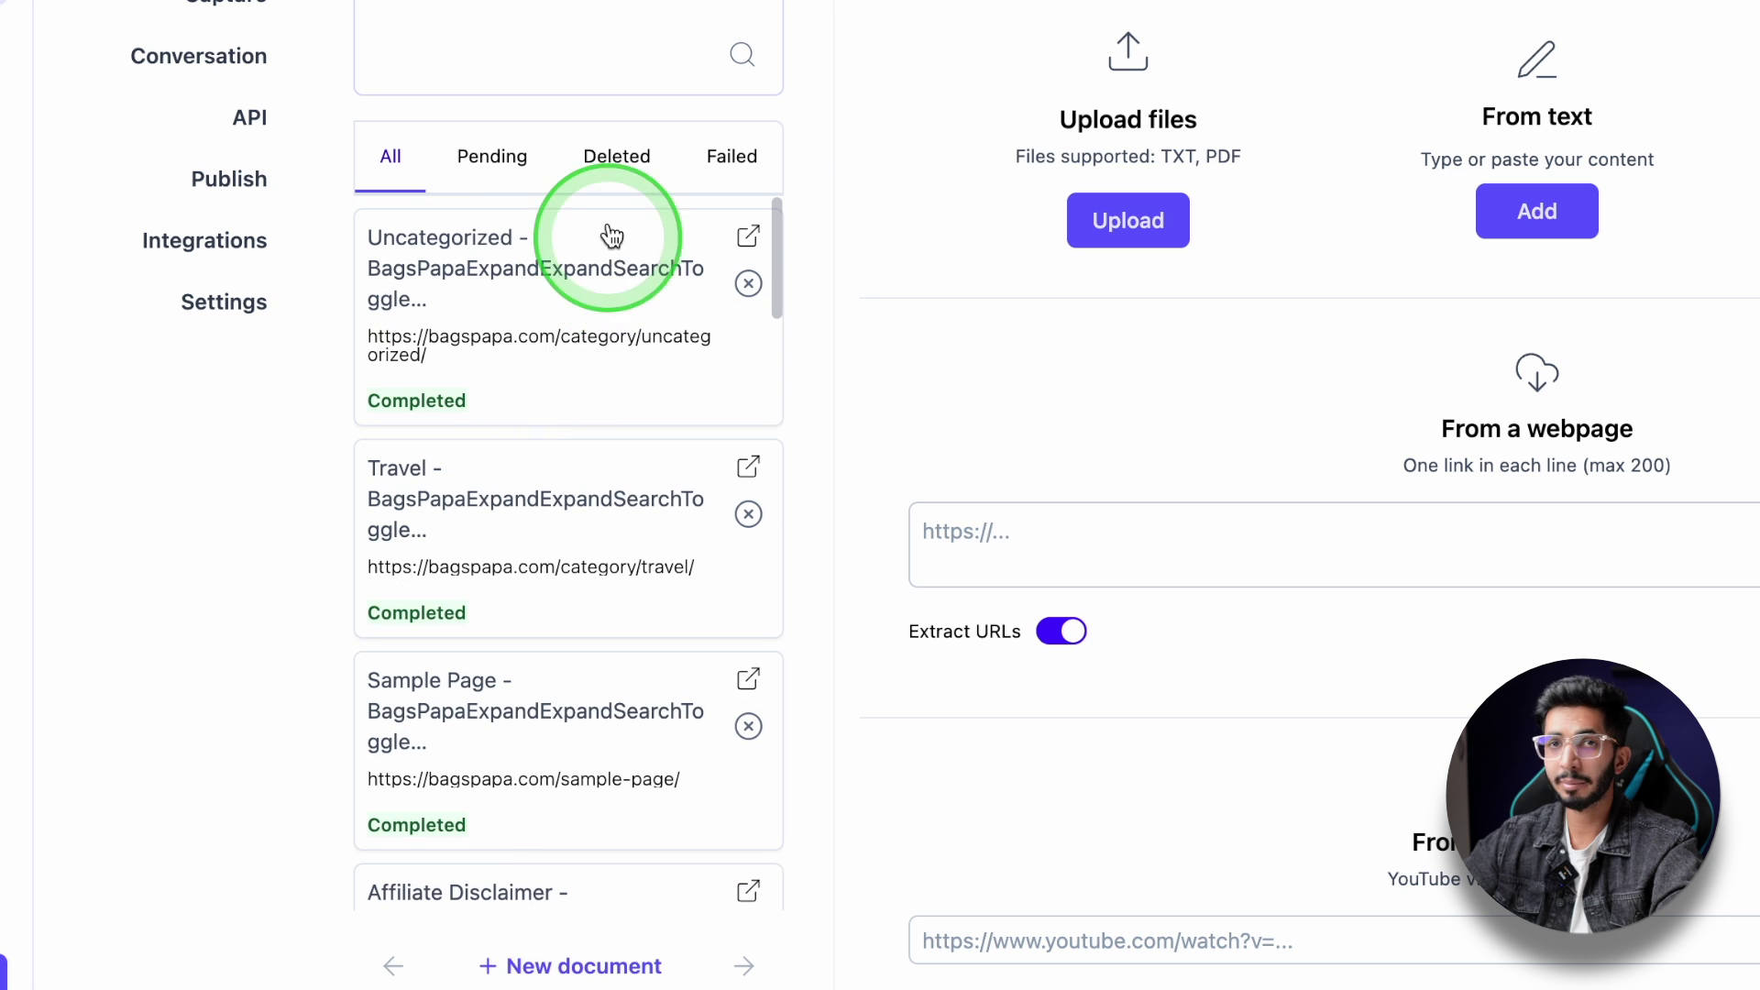
scroll(526, 376, "down", 10)
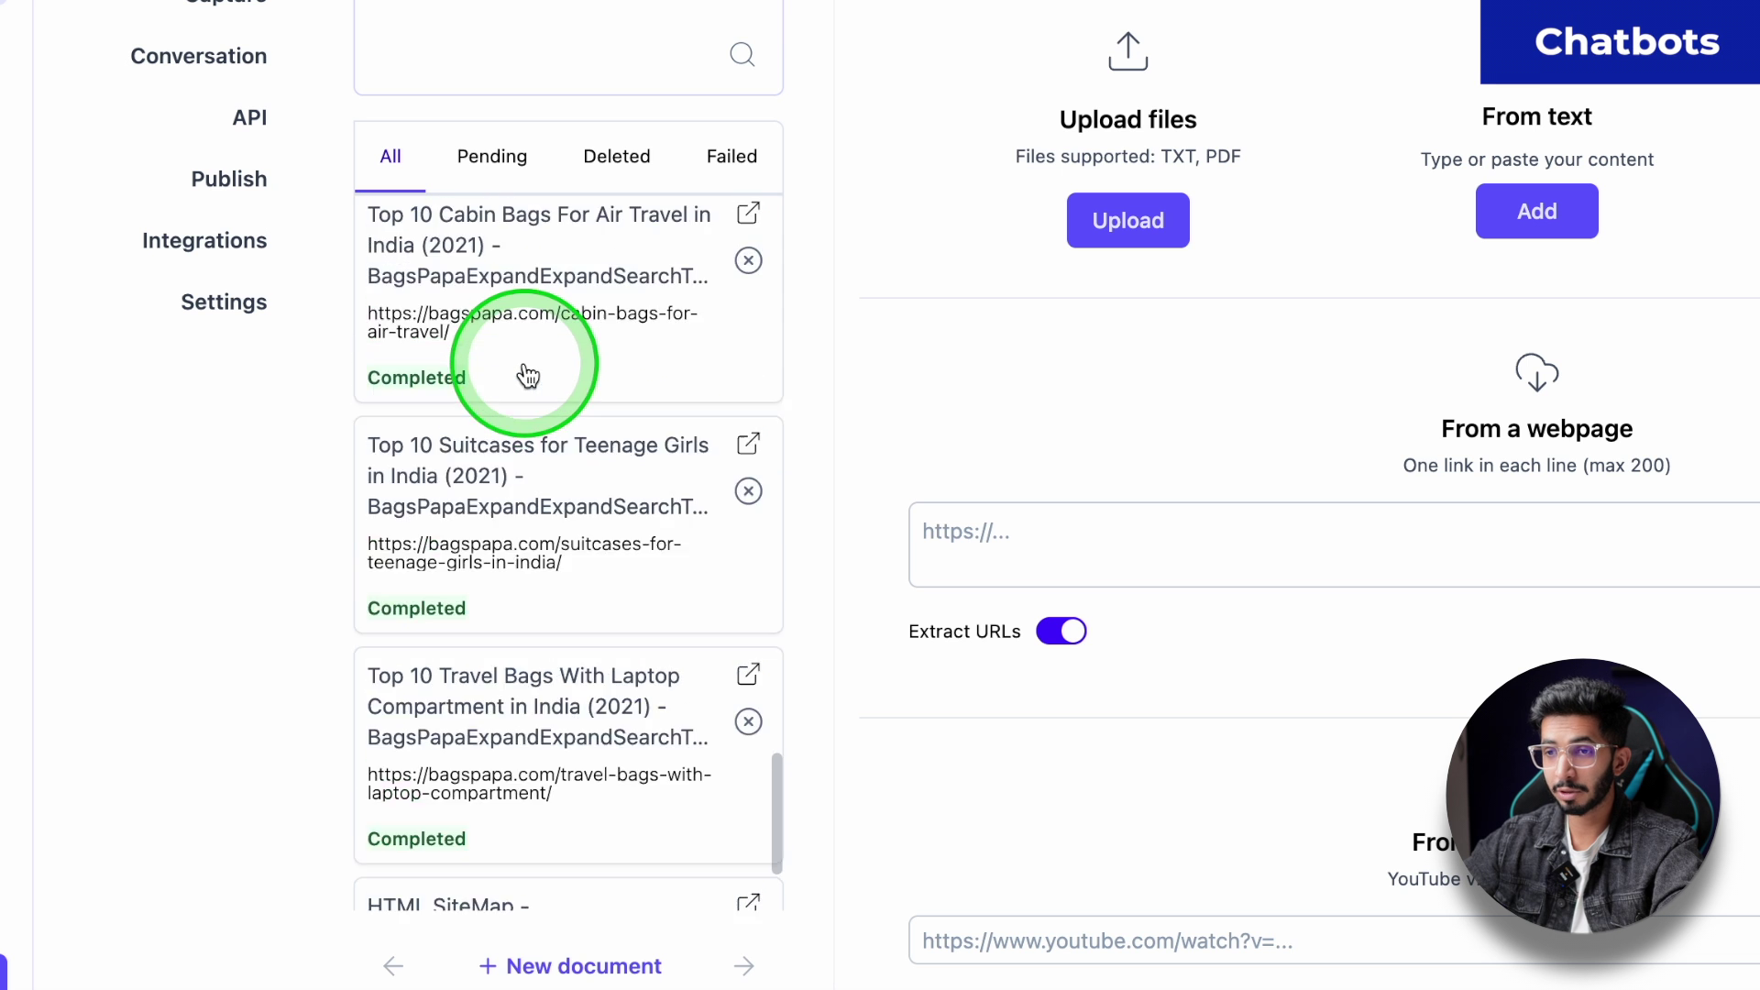
scroll(528, 376, "down", 2)
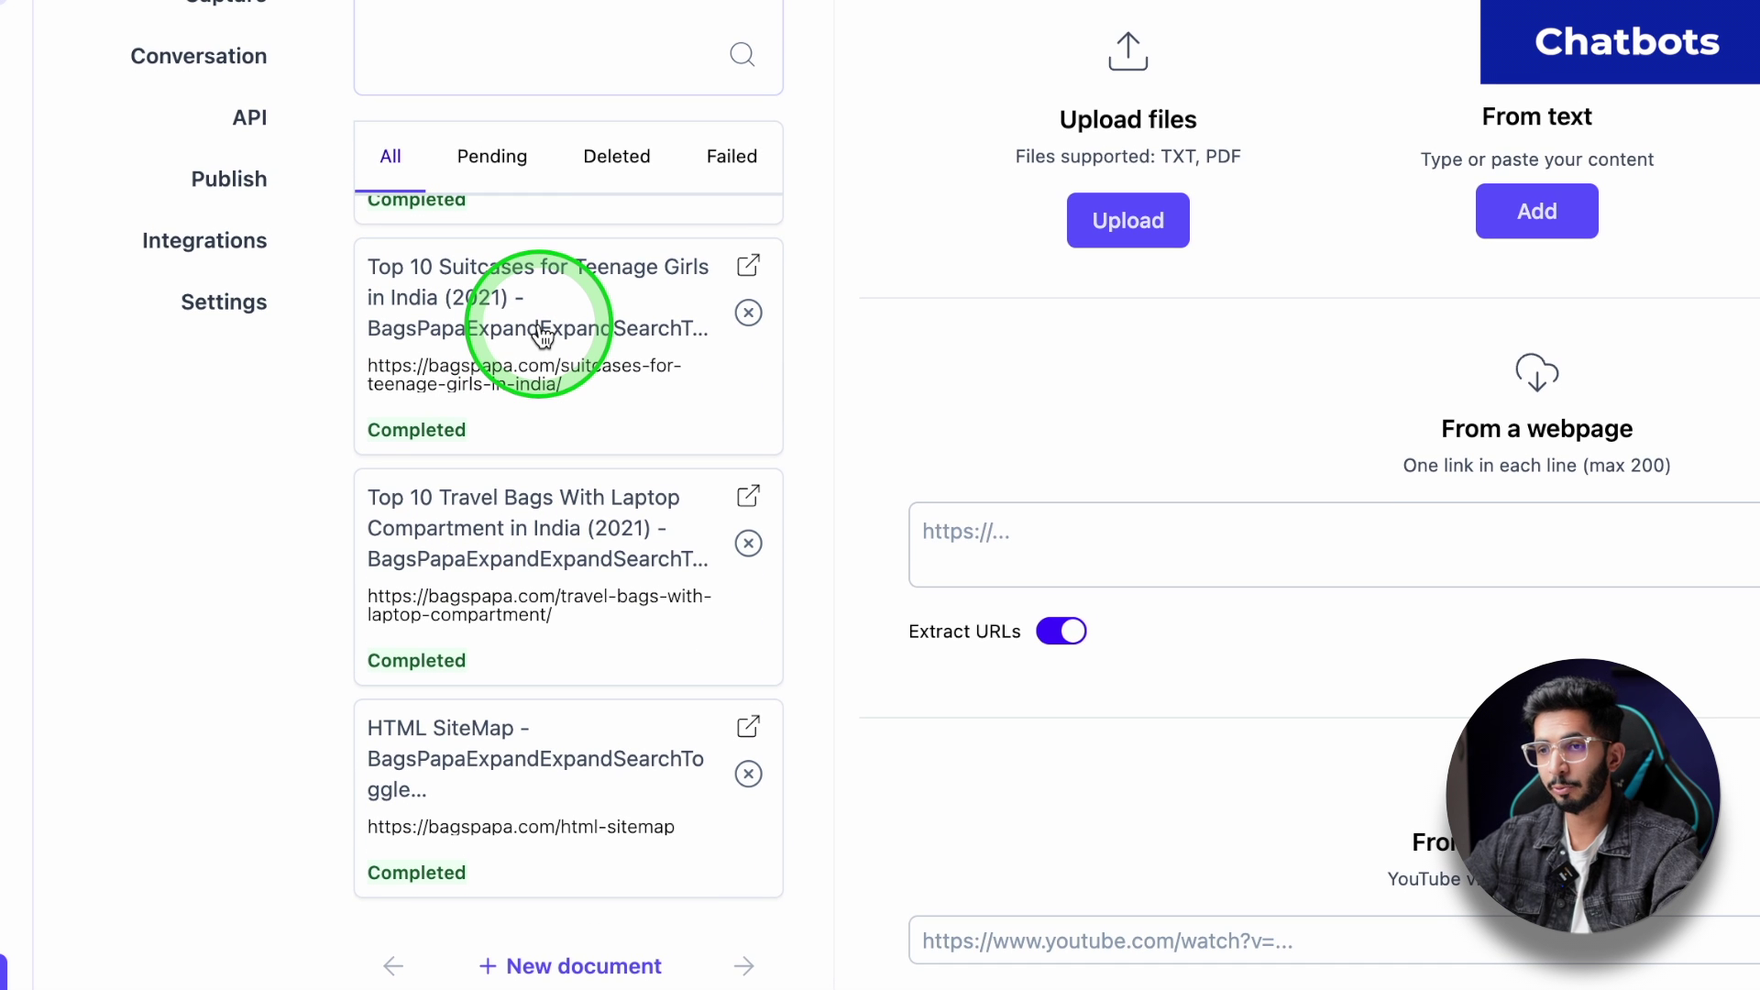
scroll(541, 335, "up", 8)
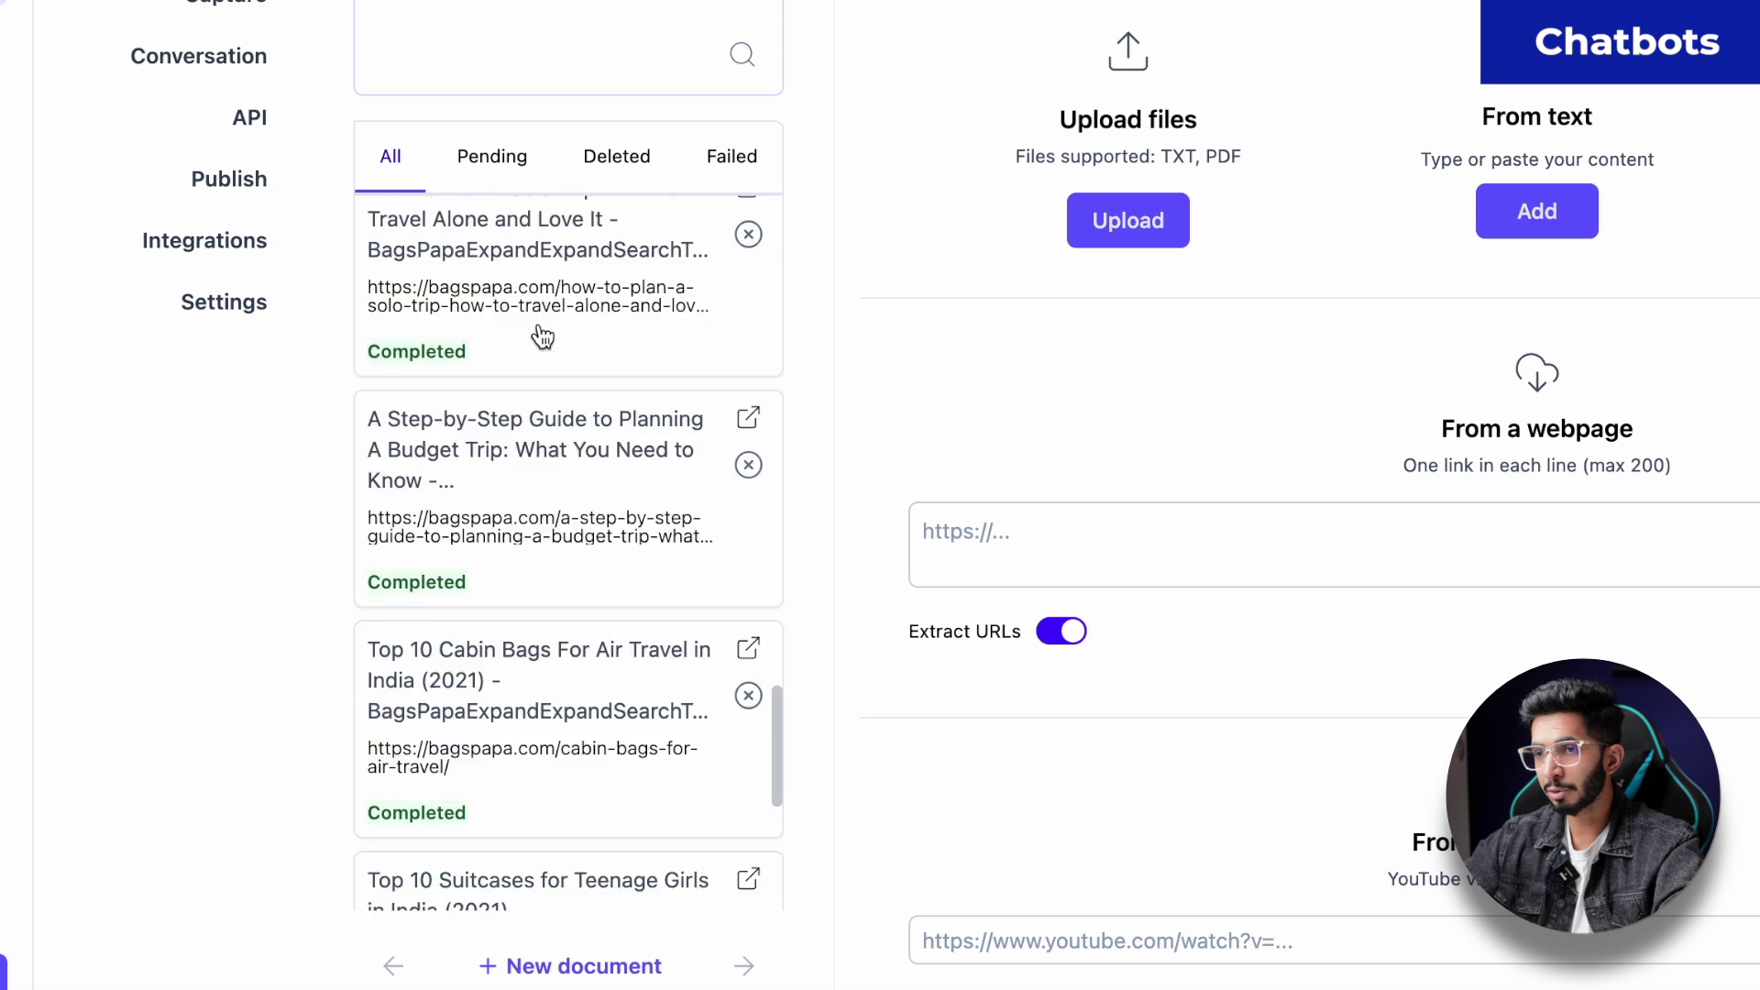
scroll(542, 336, "down", 2)
scroll(542, 335, "up", 4)
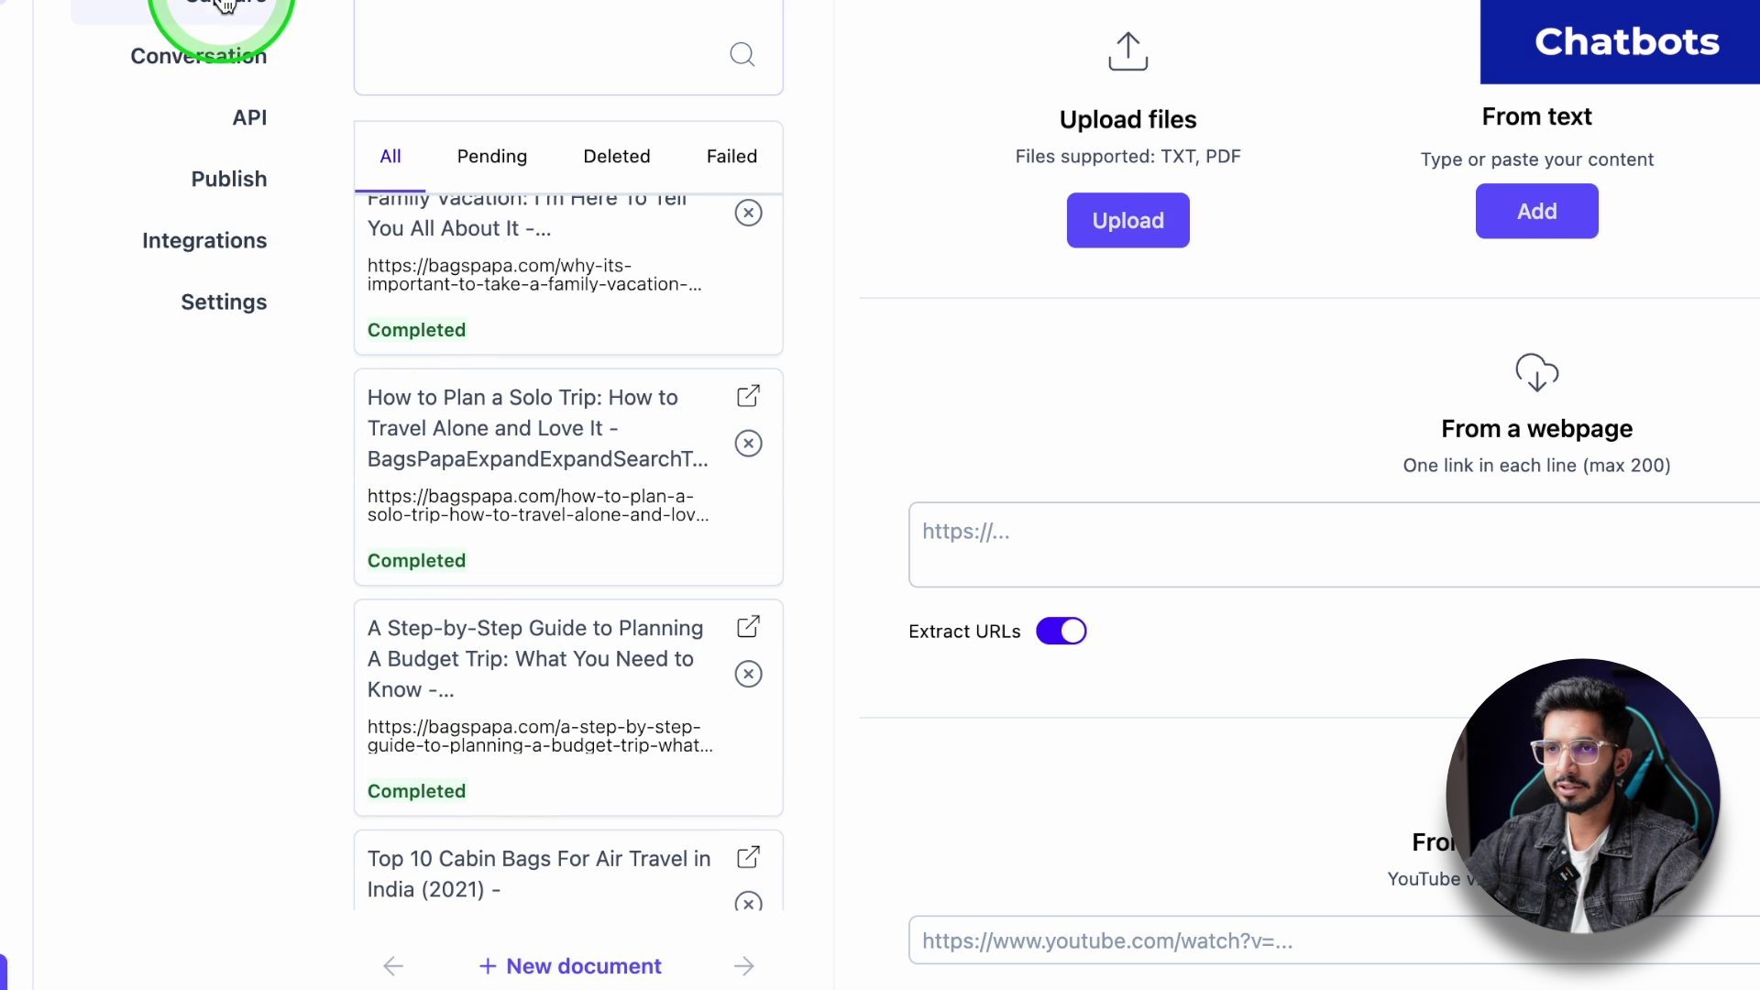
Ask the chatbot "How to plan a budget trip?" in a conversation and read its answer.
left_click(218, 62)
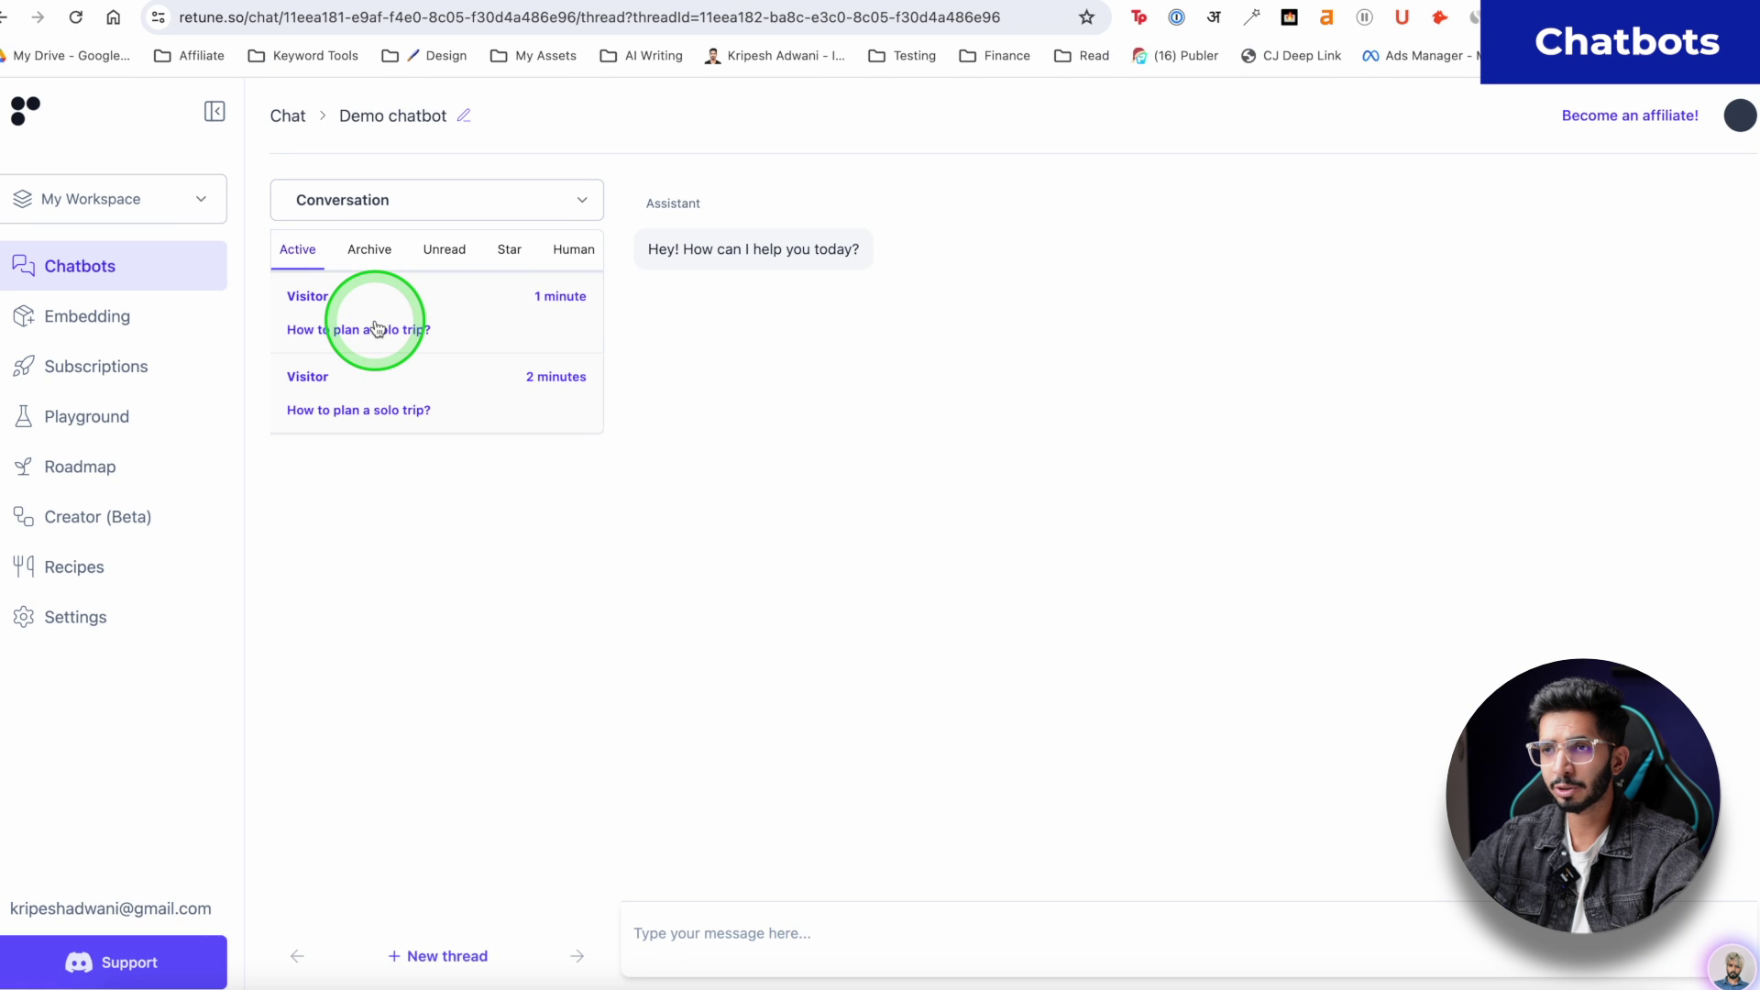
left_click(763, 947)
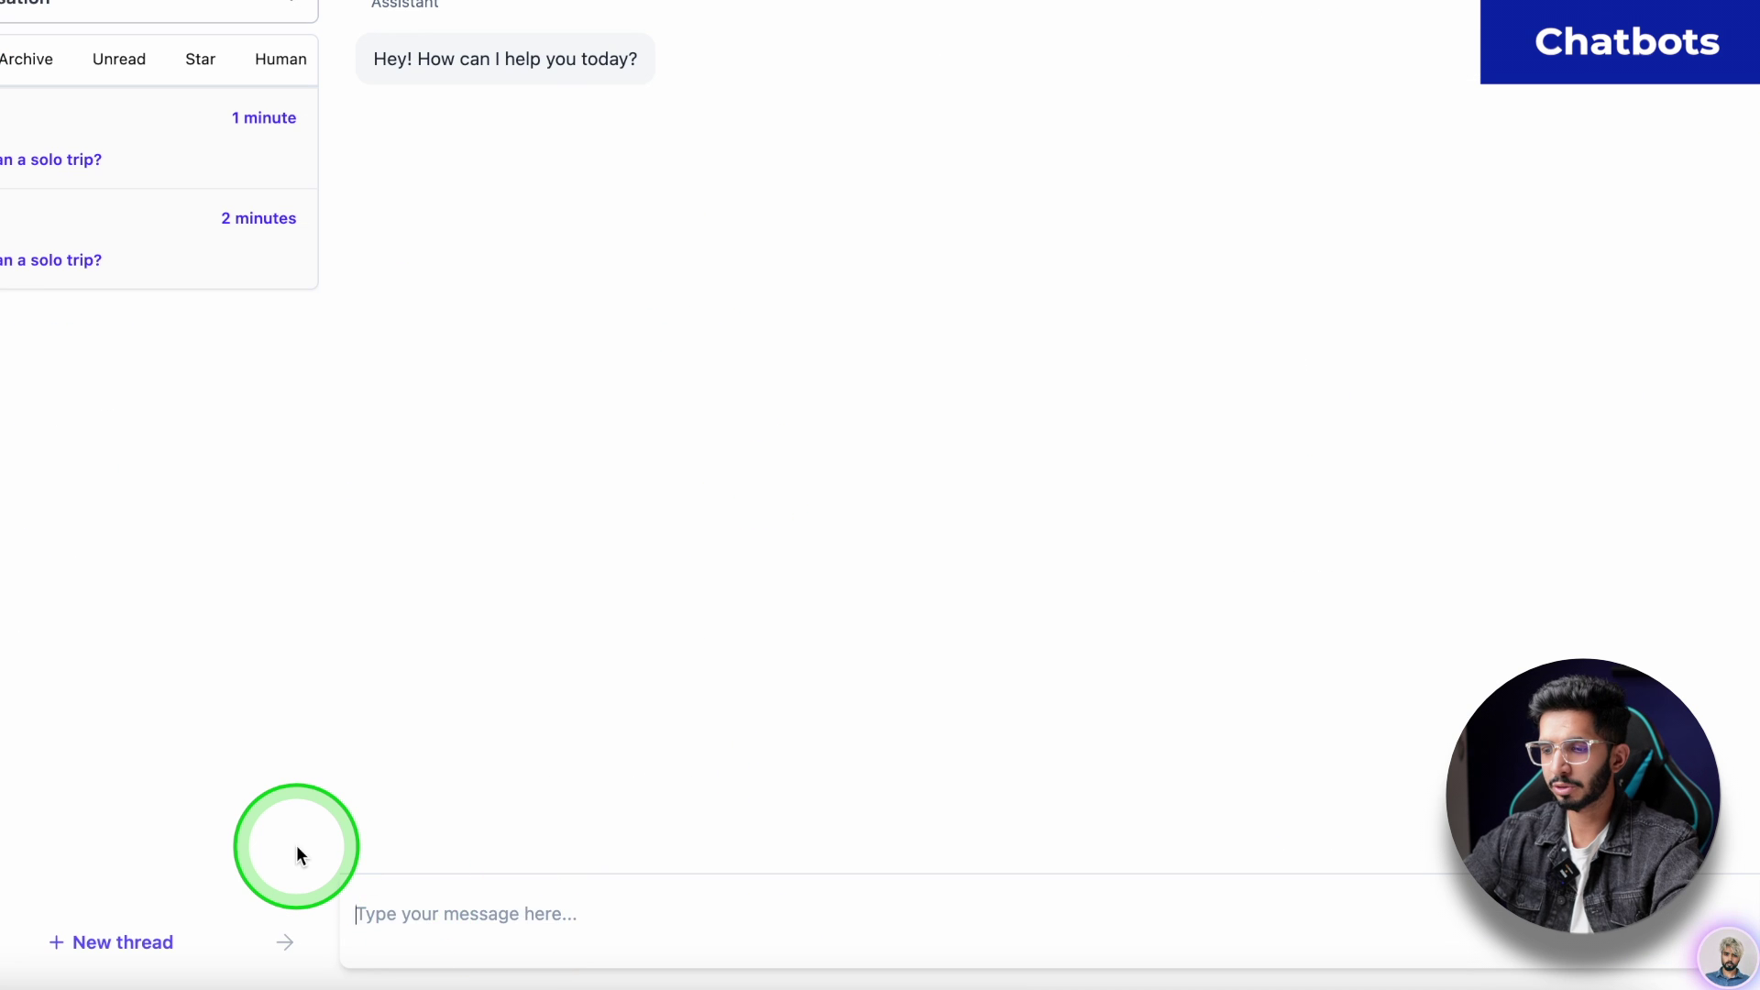
type("a ")
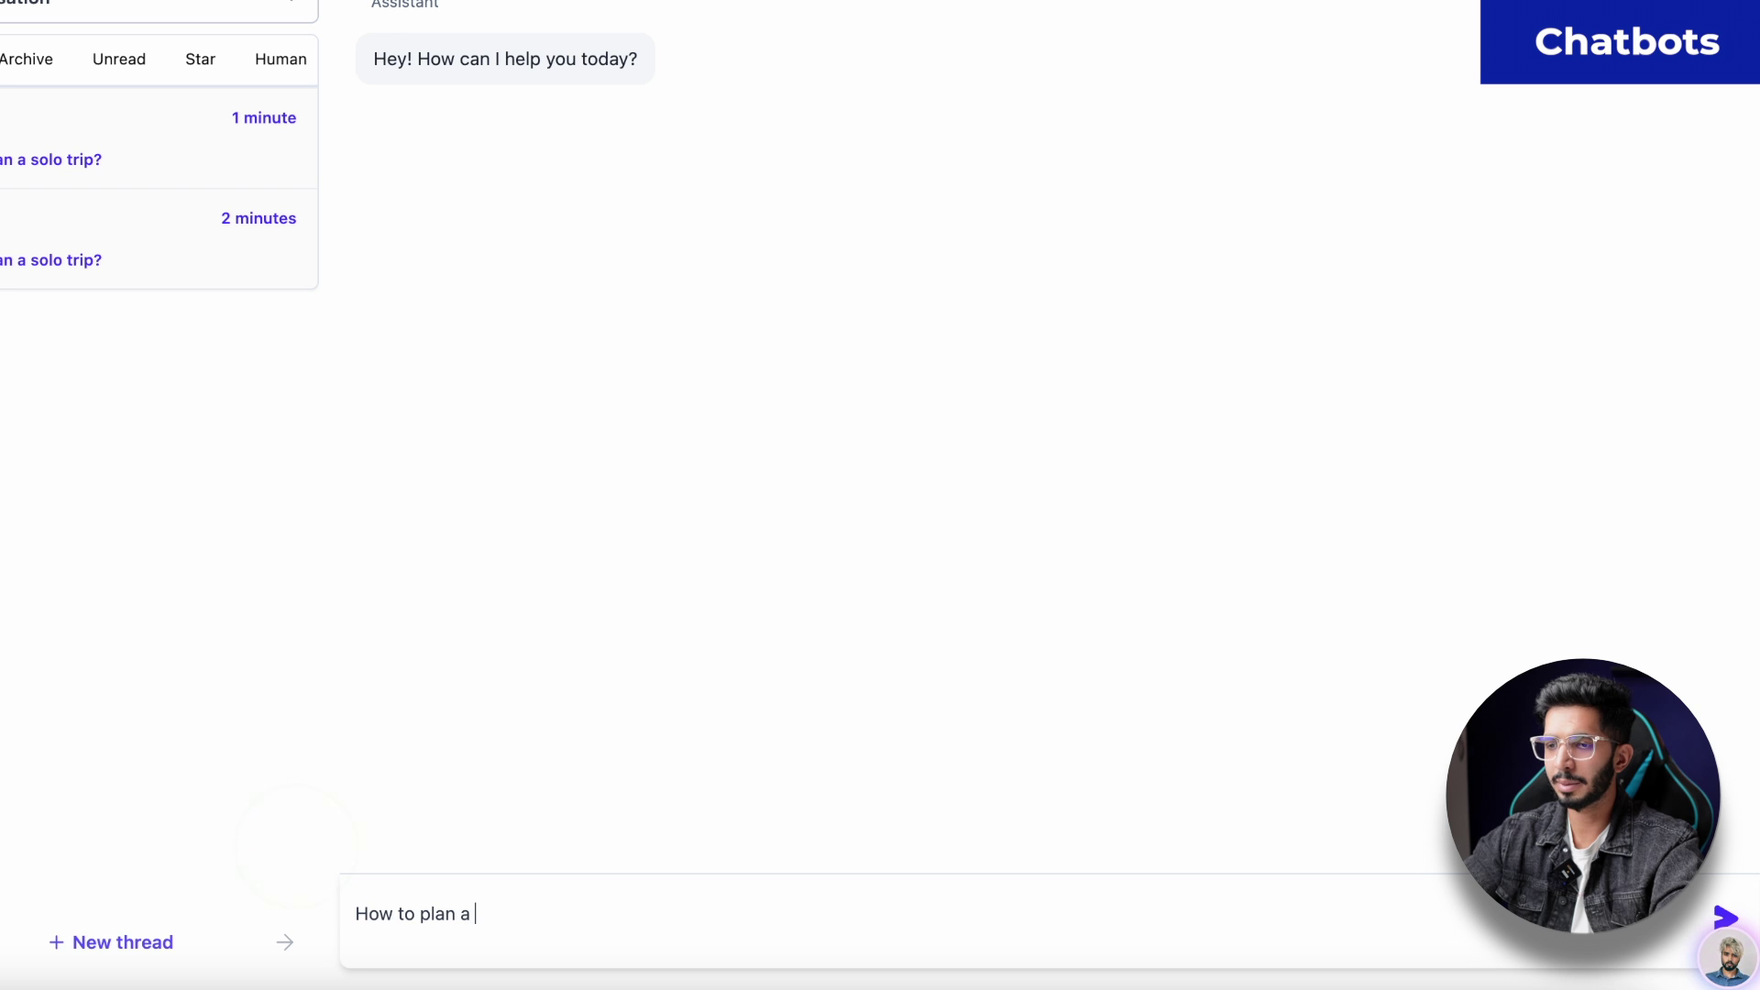
type("budget trip")
key("Return")
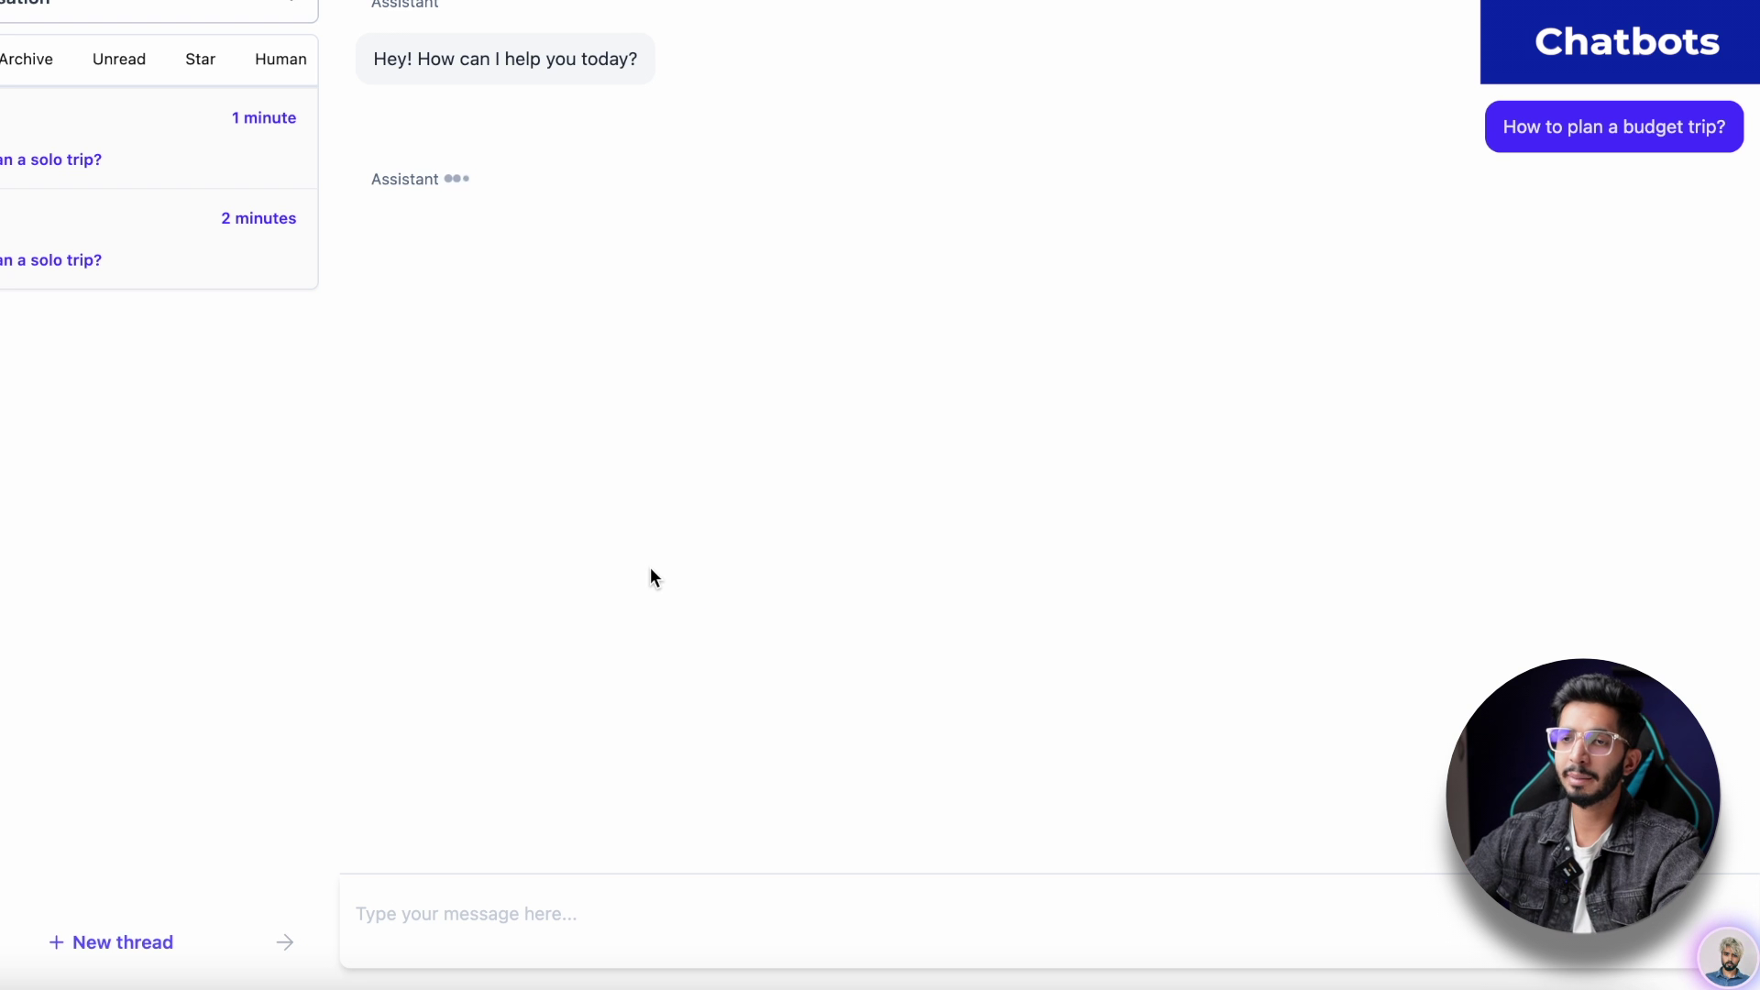
left_click(656, 535)
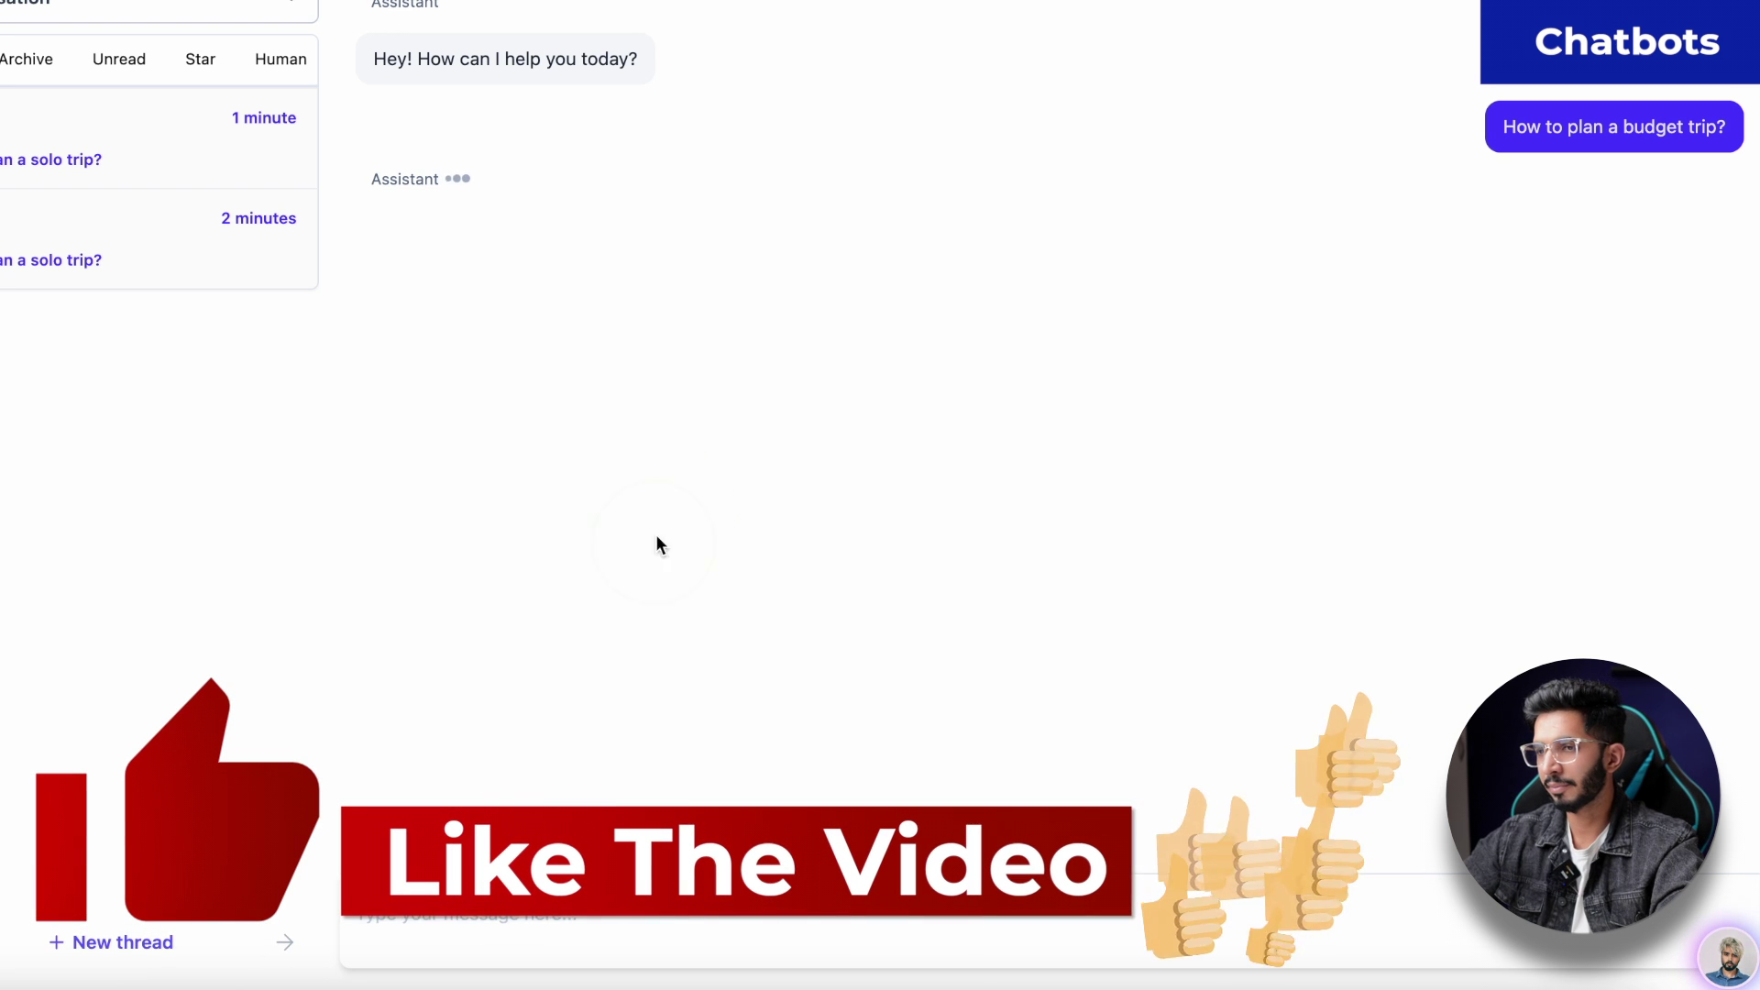
left_click(699, 462)
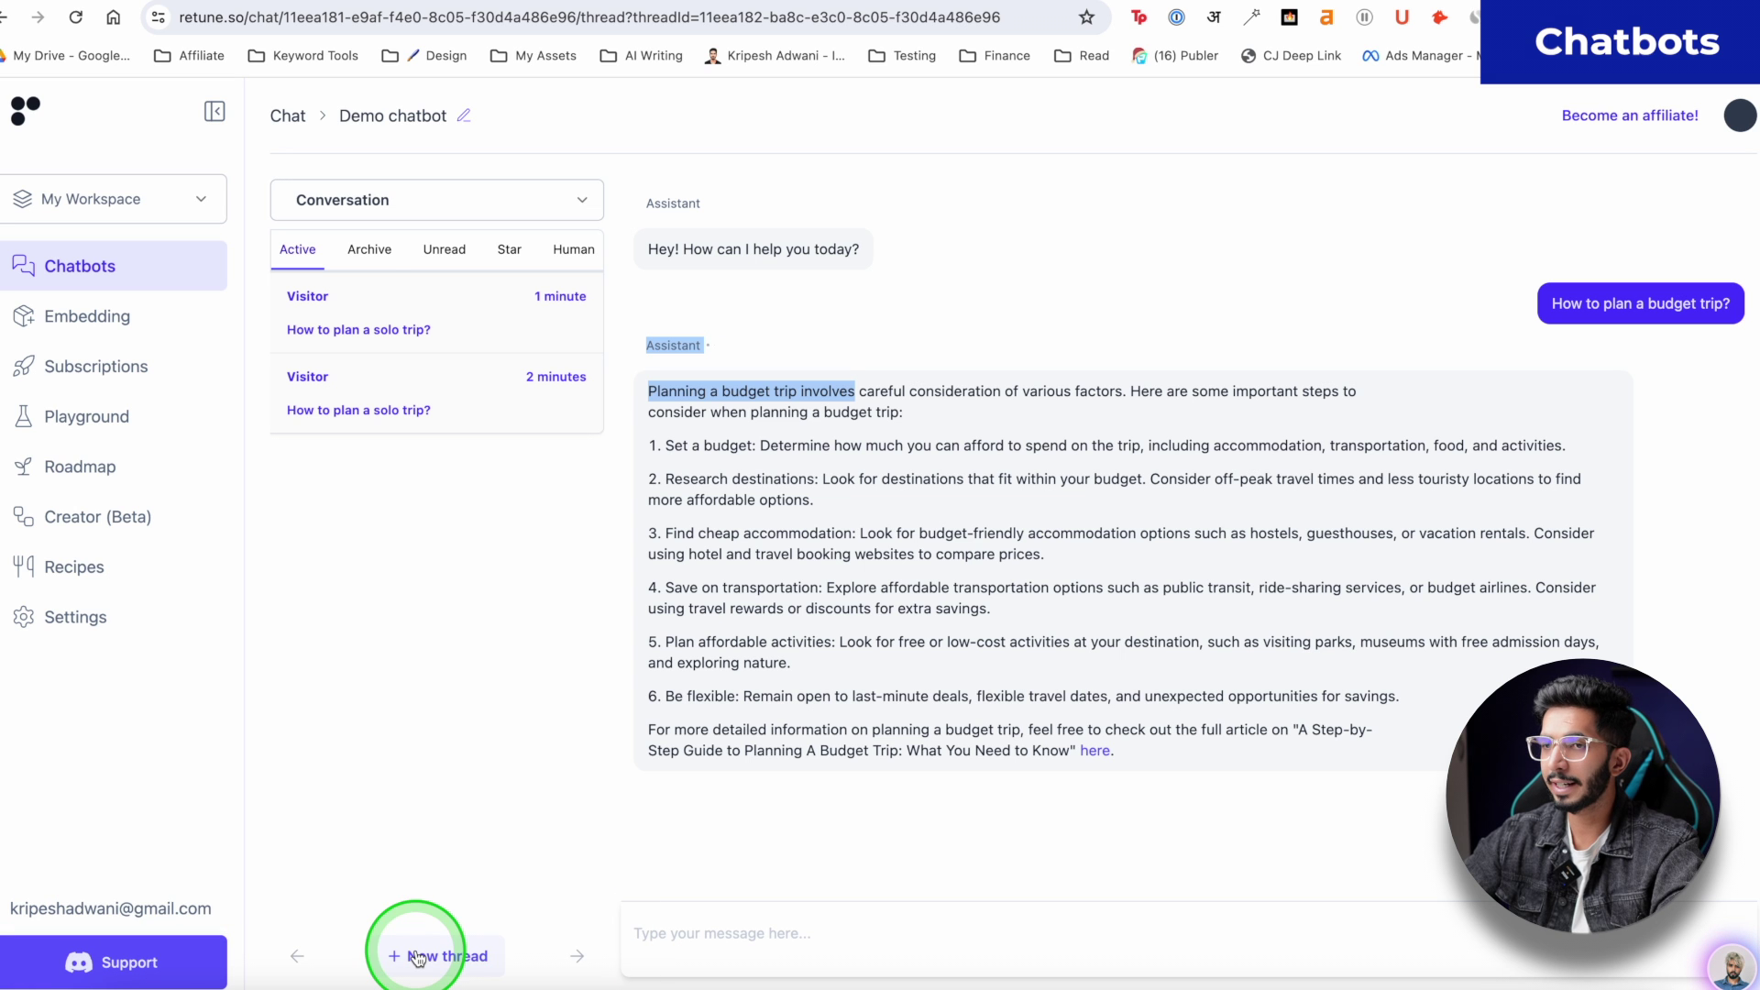
Return to the chatbot's training sources and look at the option for training from a webpage.
left_click(394, 204)
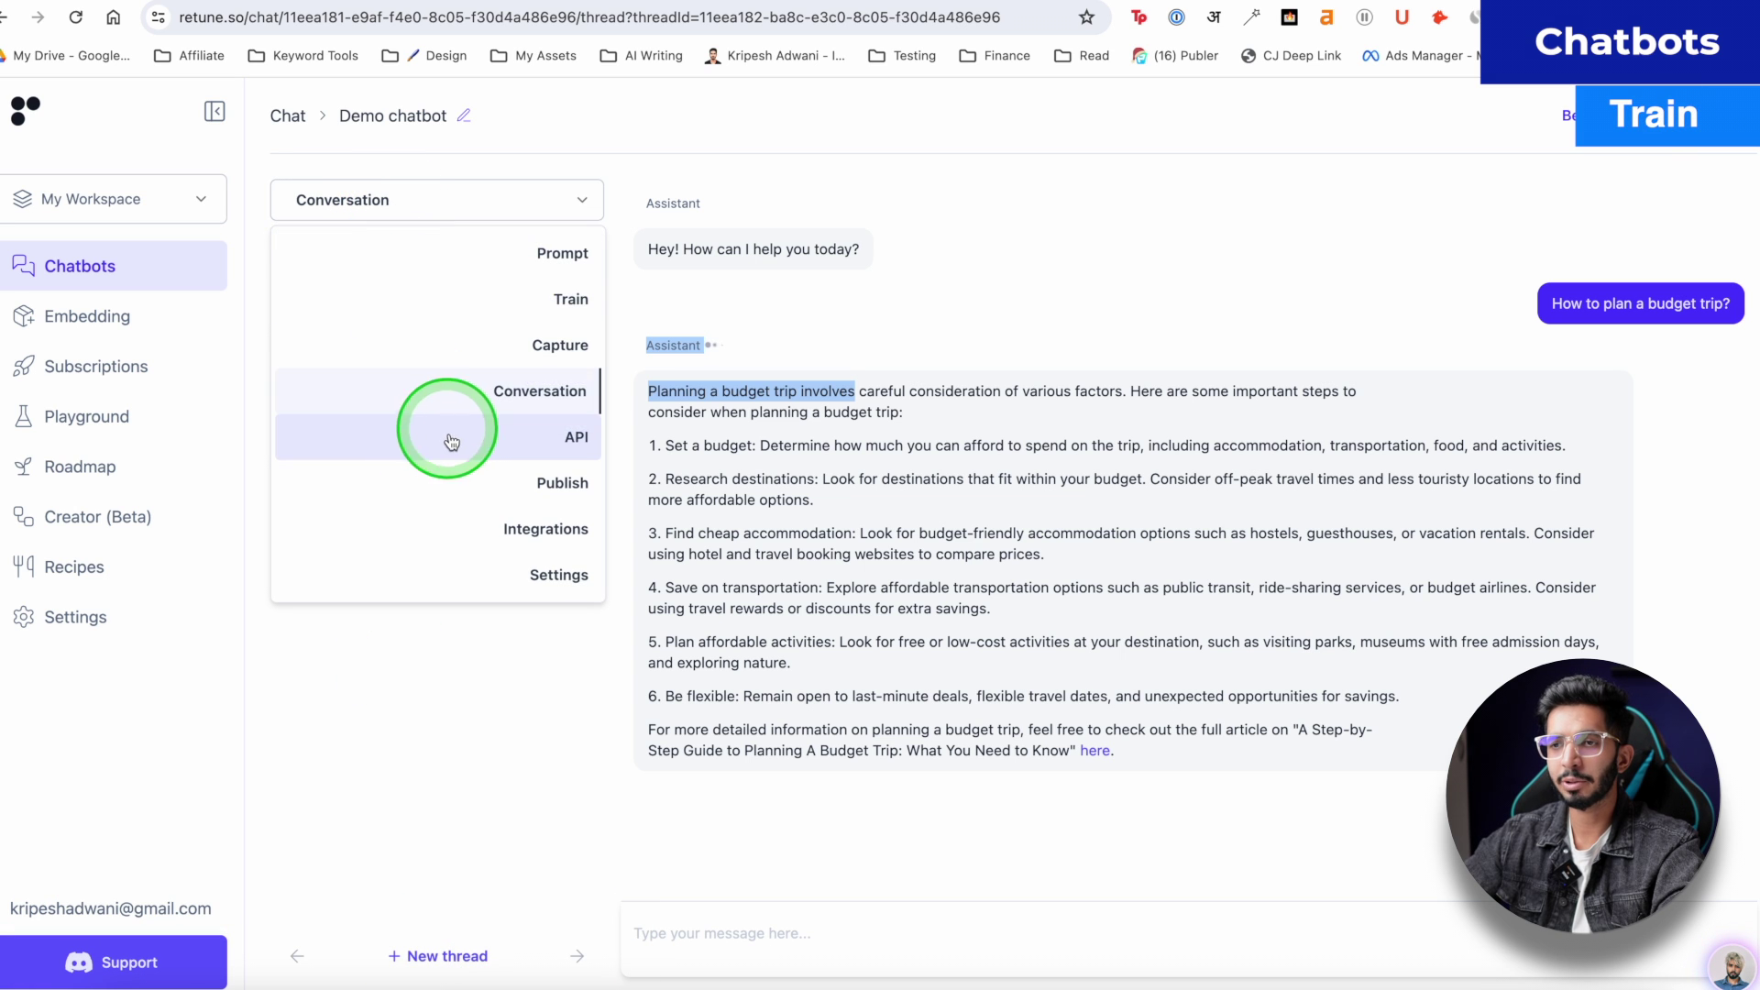
left_click(471, 299)
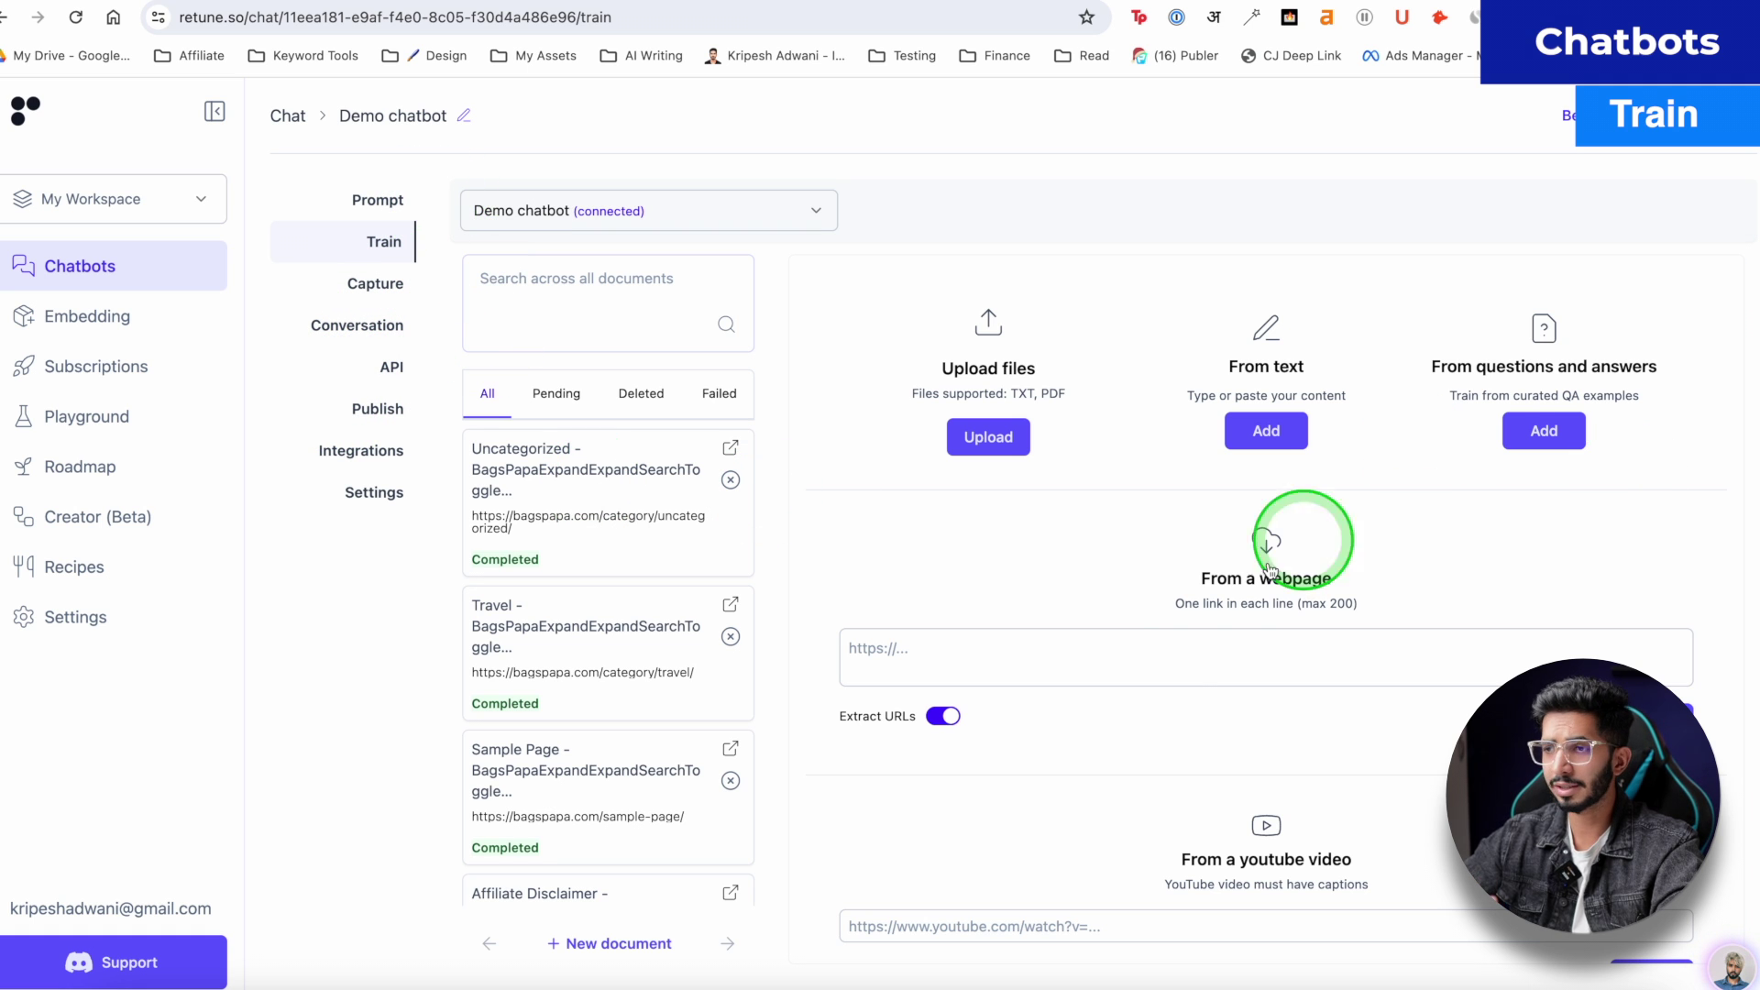
left_click(1151, 666)
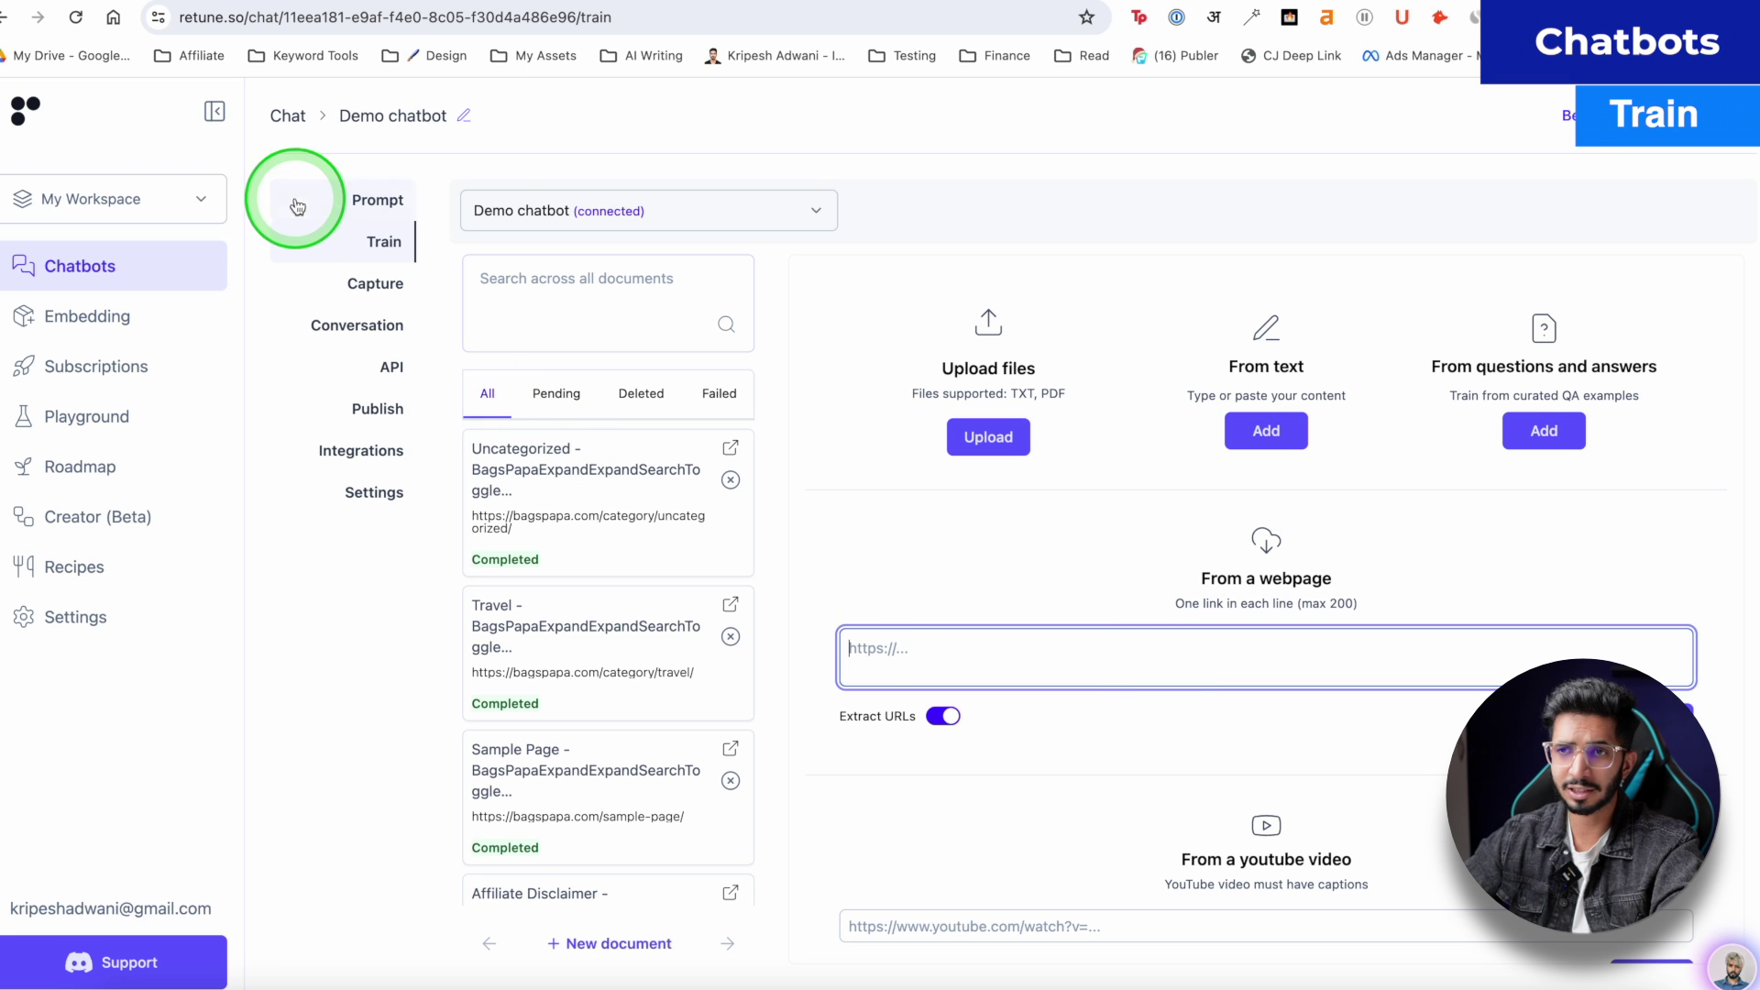
Add a capture field "name" with description "Name of the customer" and message "Could you please share your name.".
left_click(357, 301)
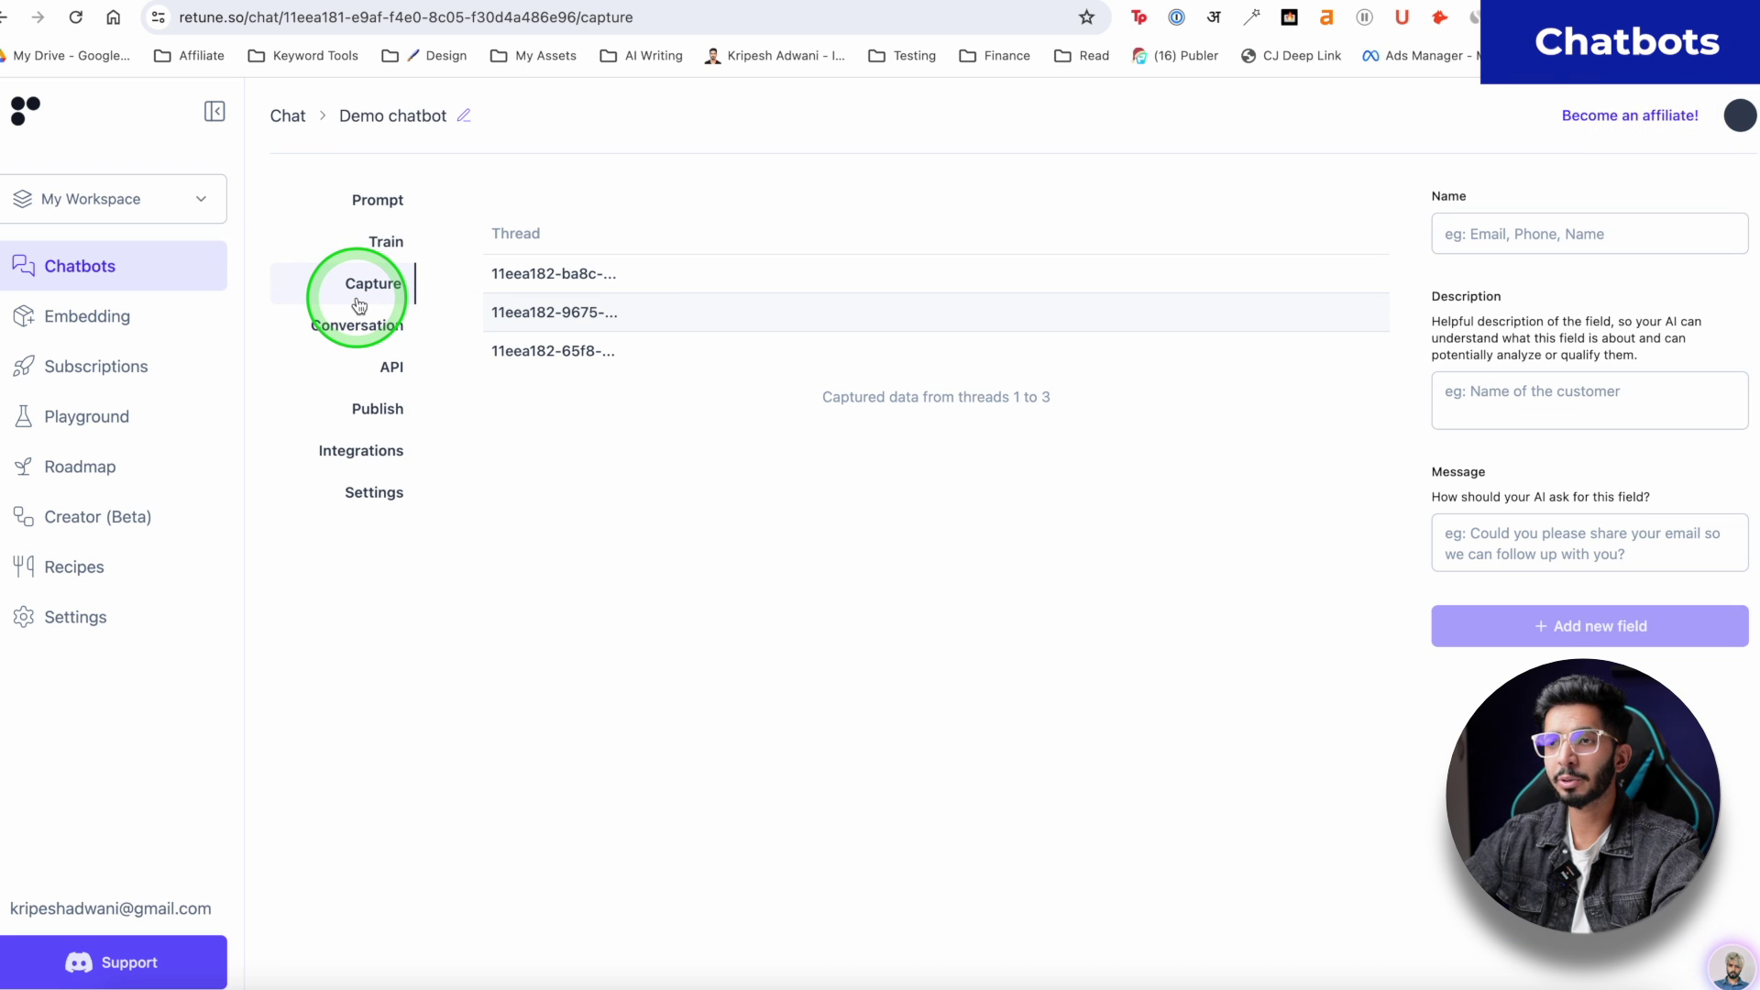
left_click(1545, 233)
type("n")
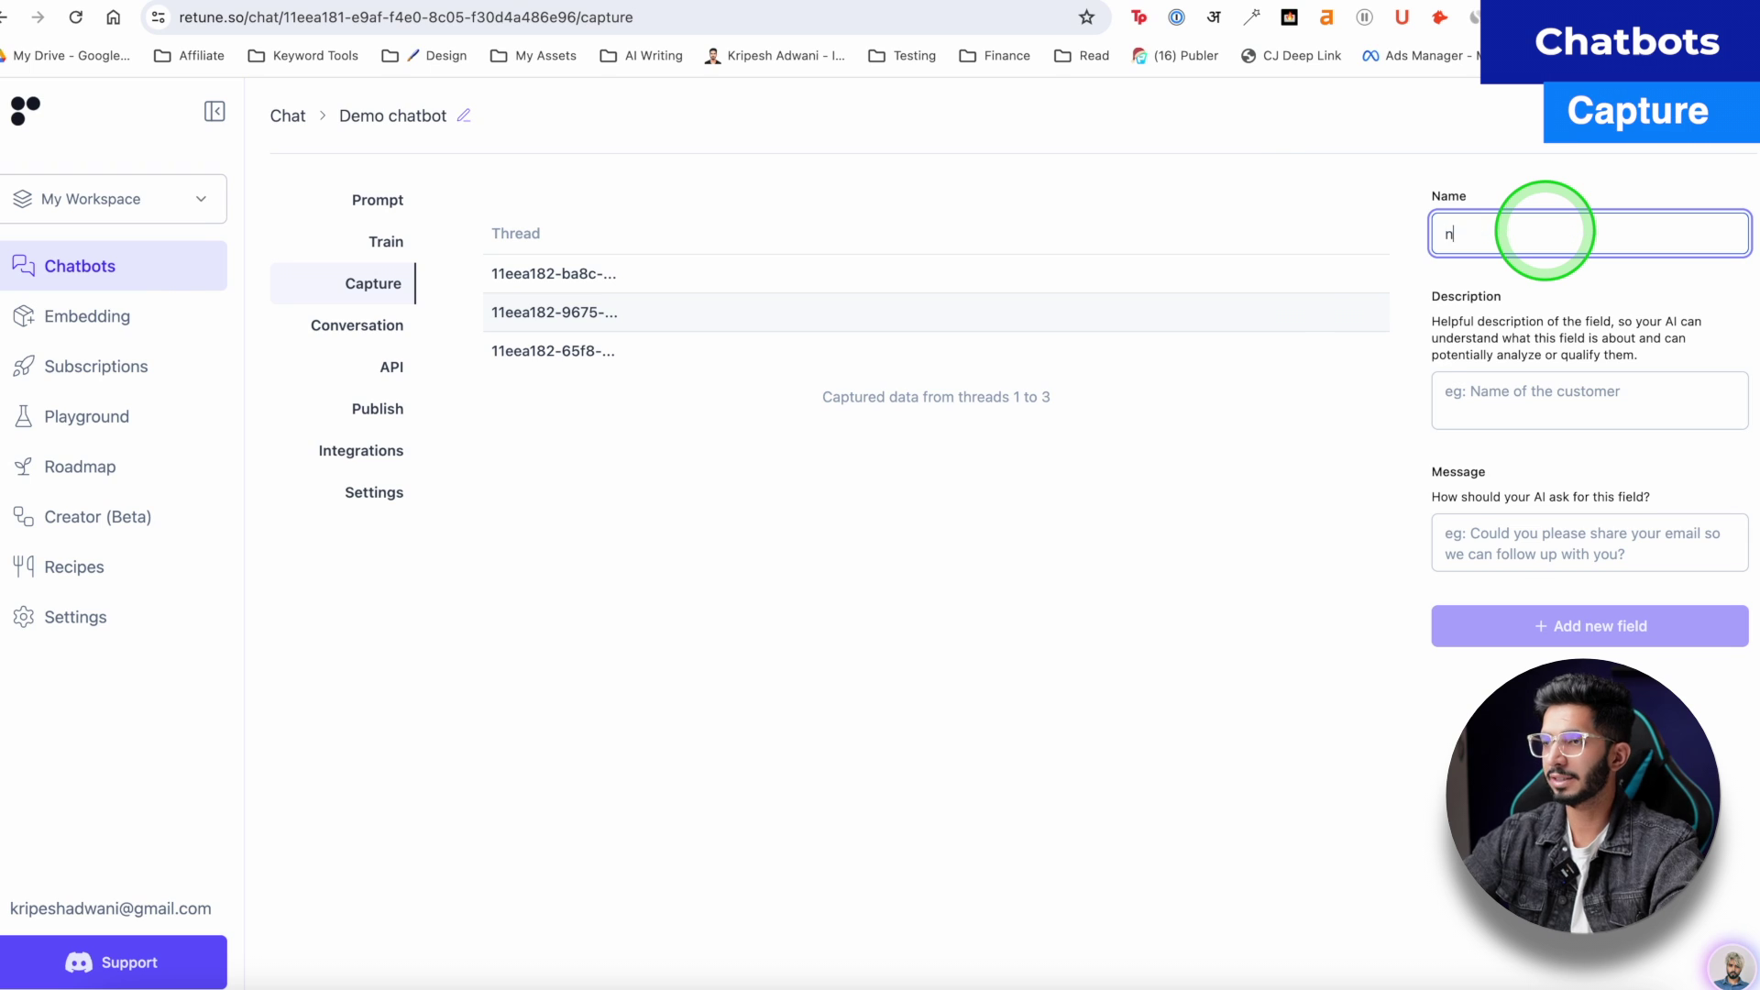
type("ame")
left_click(1522, 405)
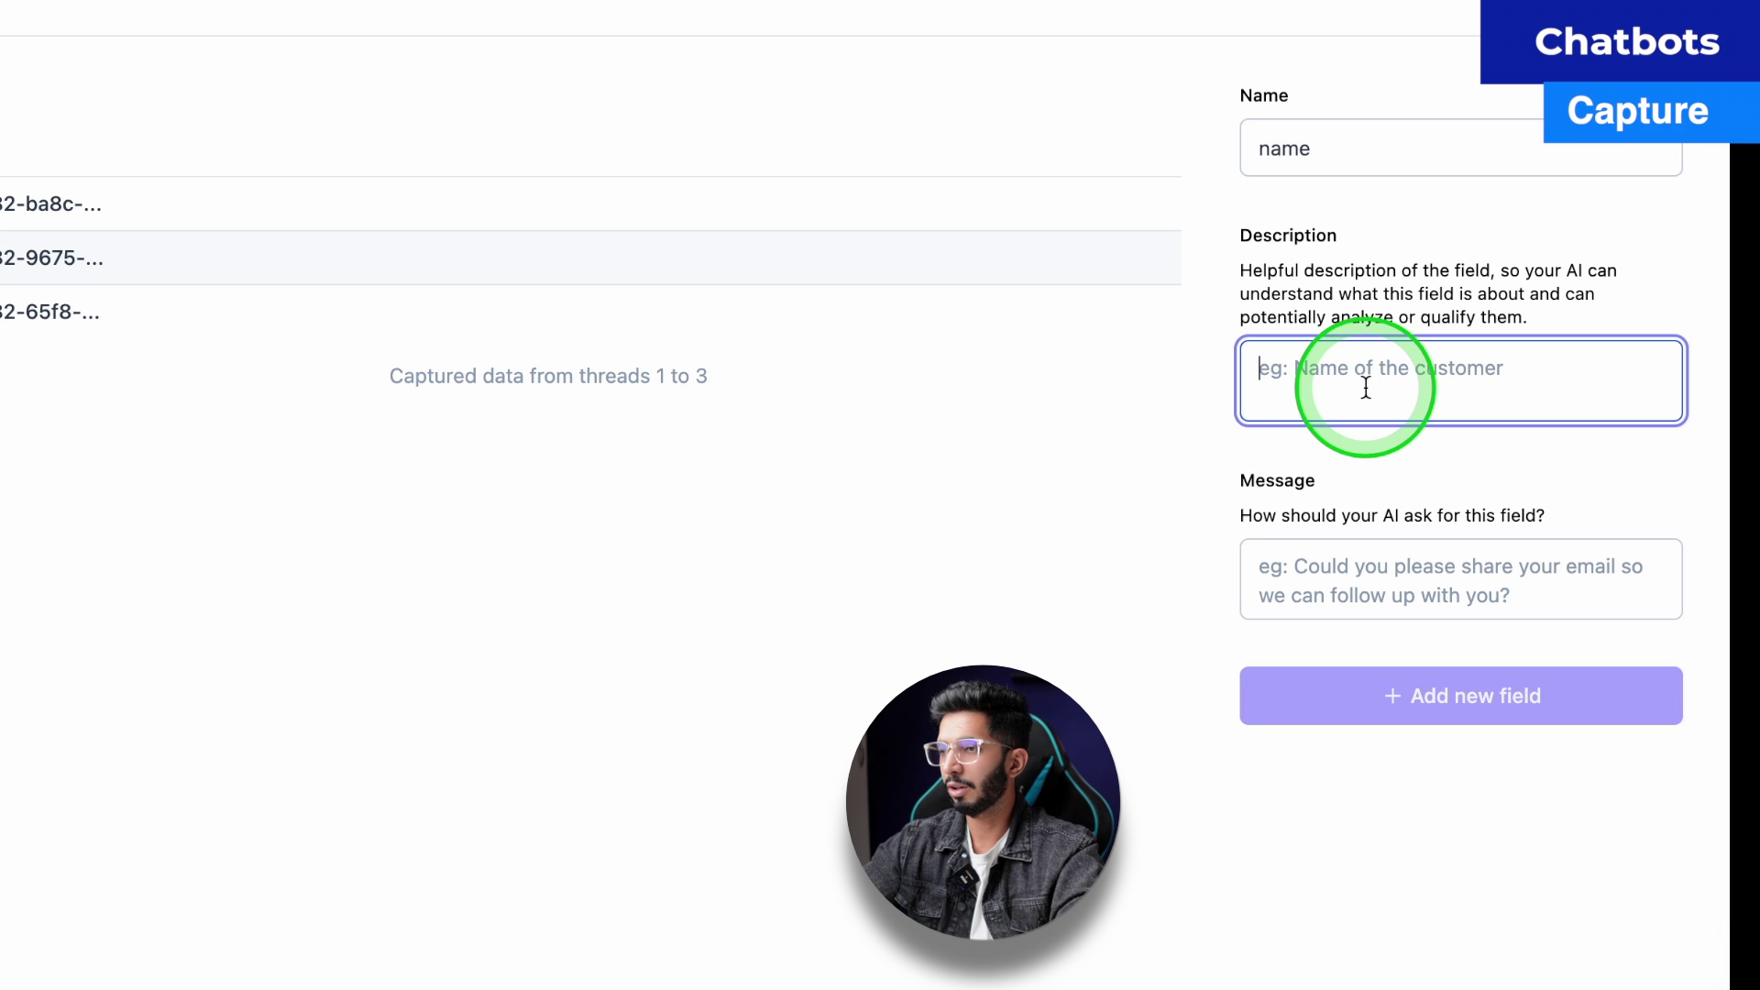
type("Name of the customer")
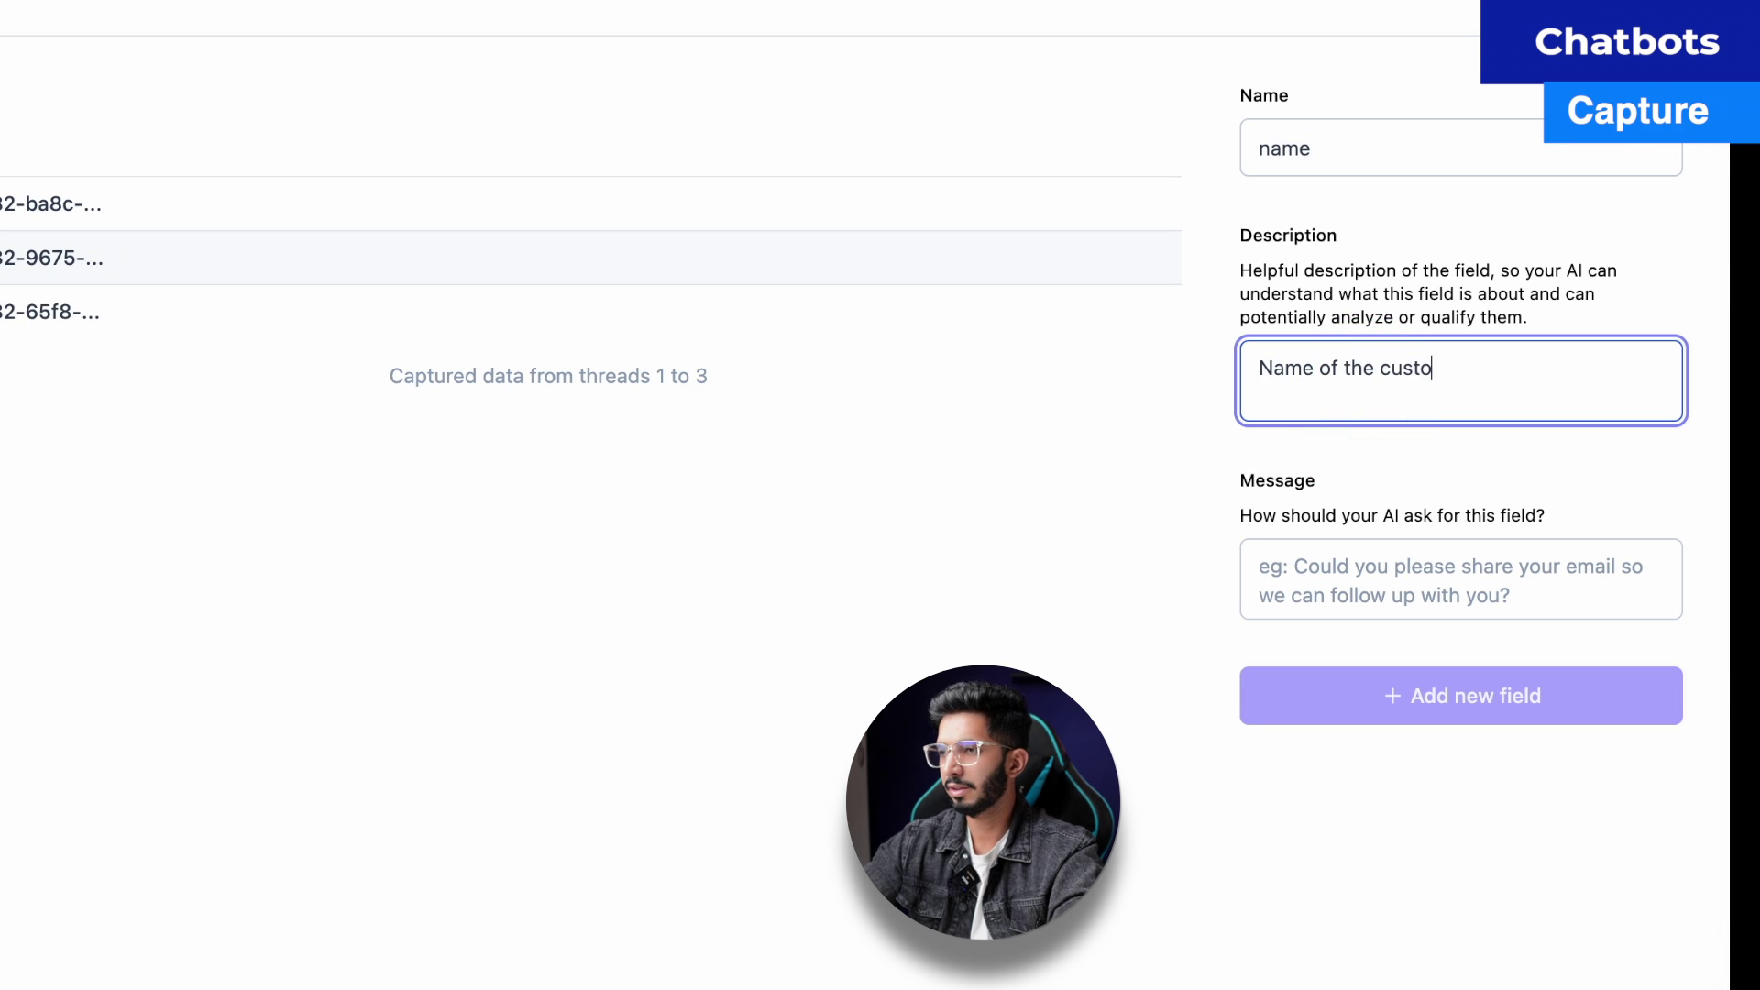
left_click(1368, 579)
type("Could you please share your name.")
left_click(1354, 695)
left_click(773, 591)
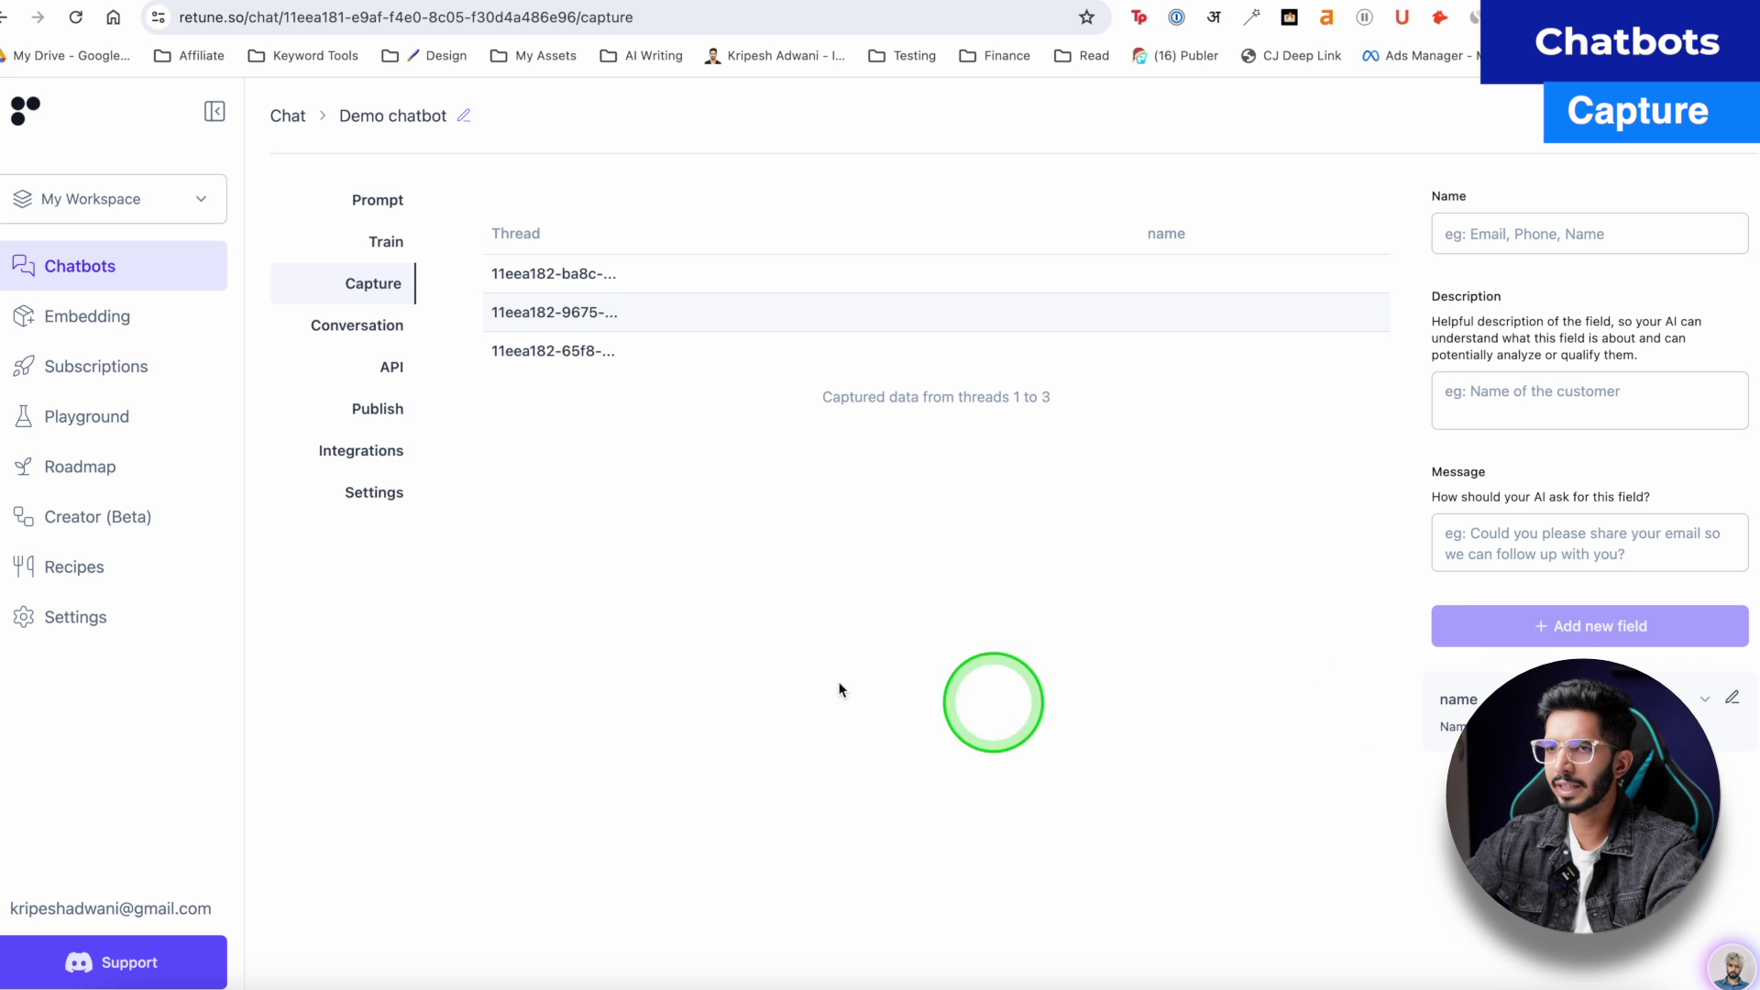
Test the capture field in a new chatbot conversation by replying to its question with the visitor's first name.
left_click(363, 351)
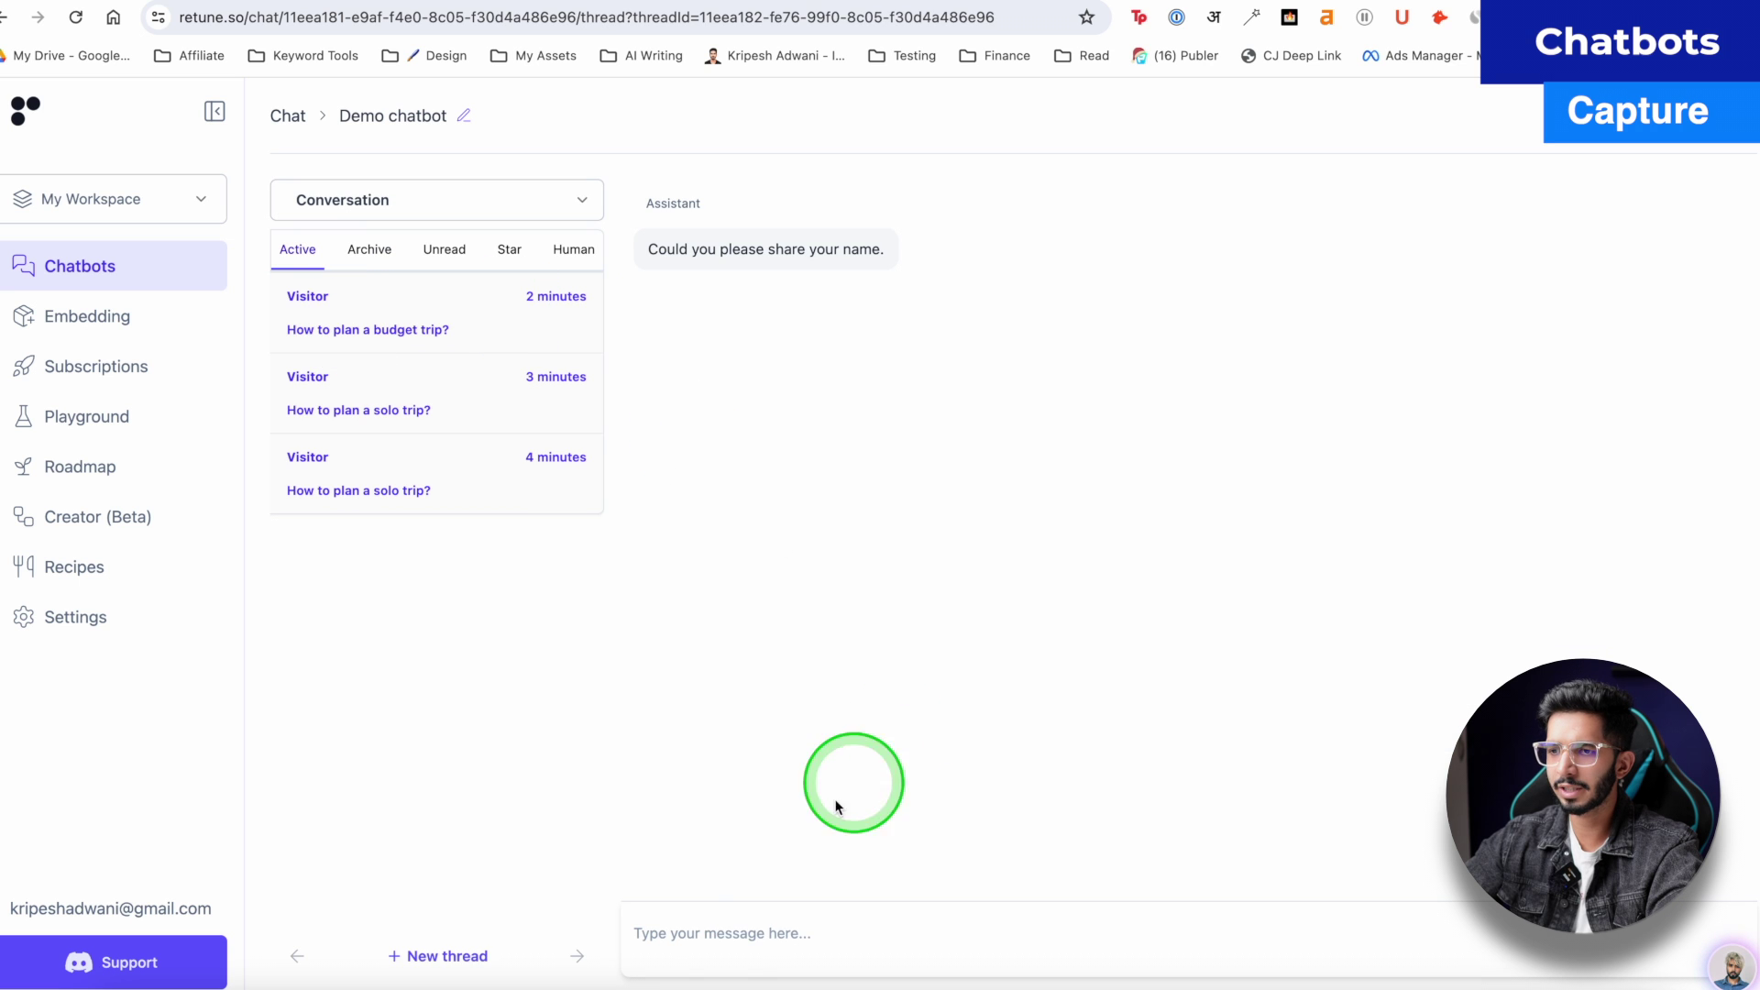
left_click(799, 368)
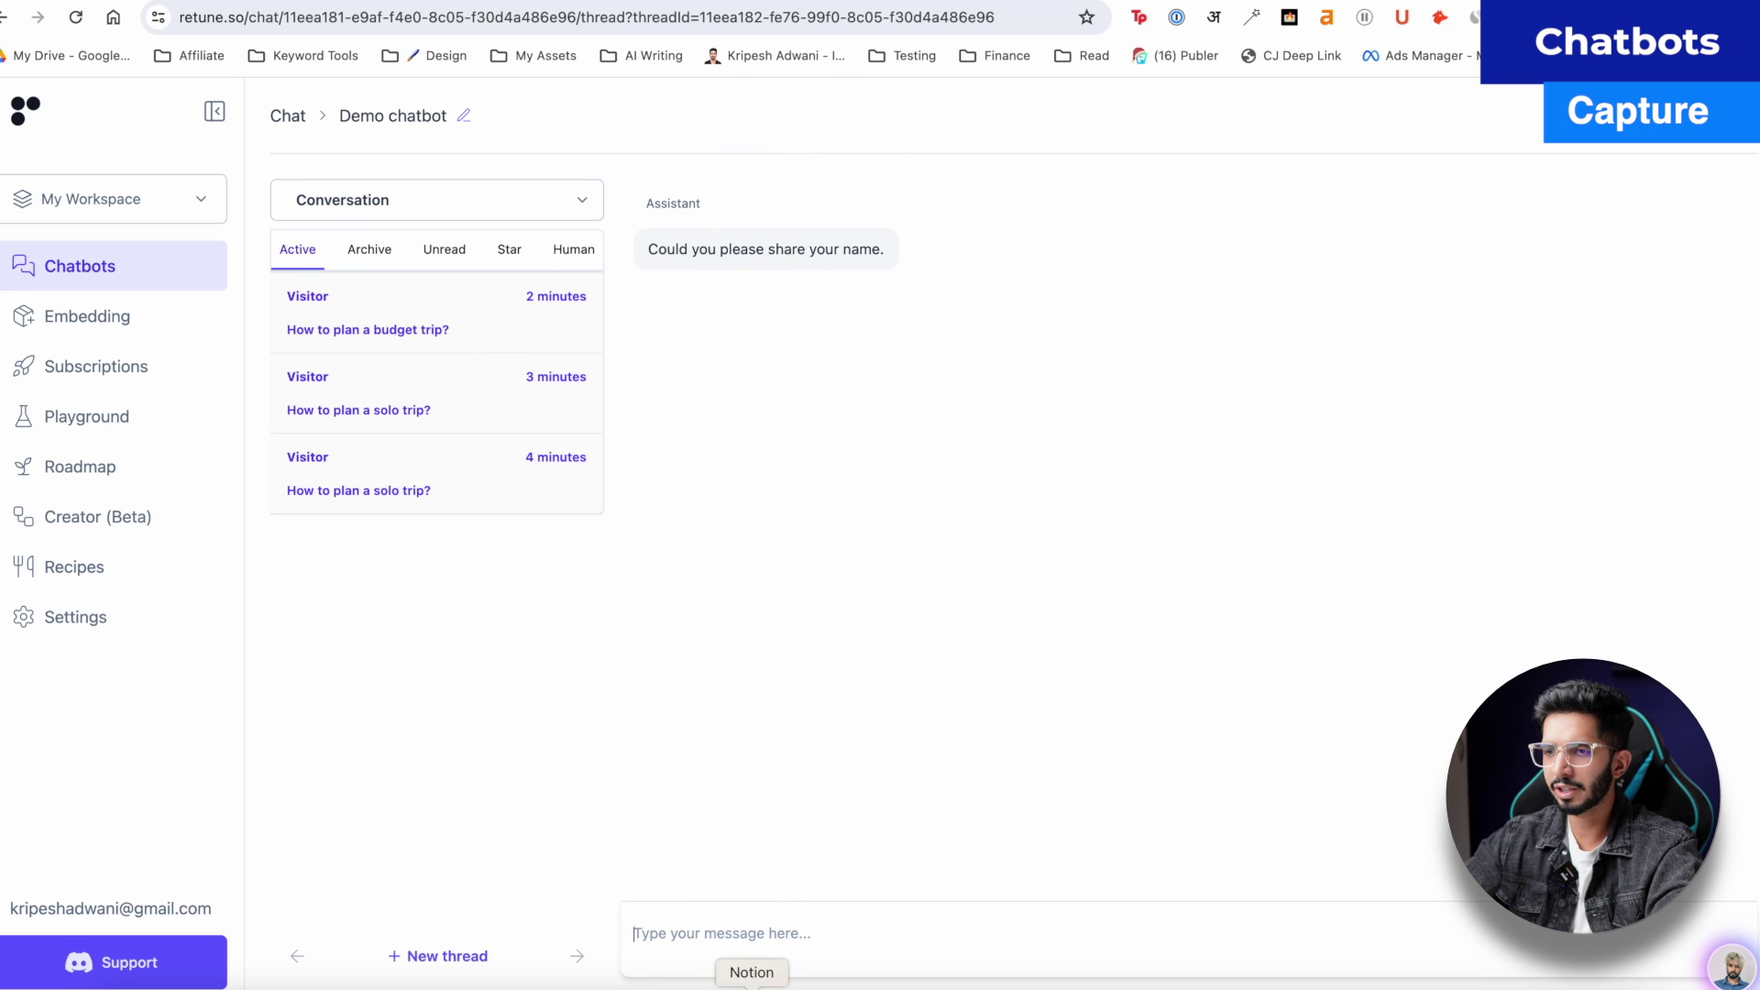
left_click(746, 935)
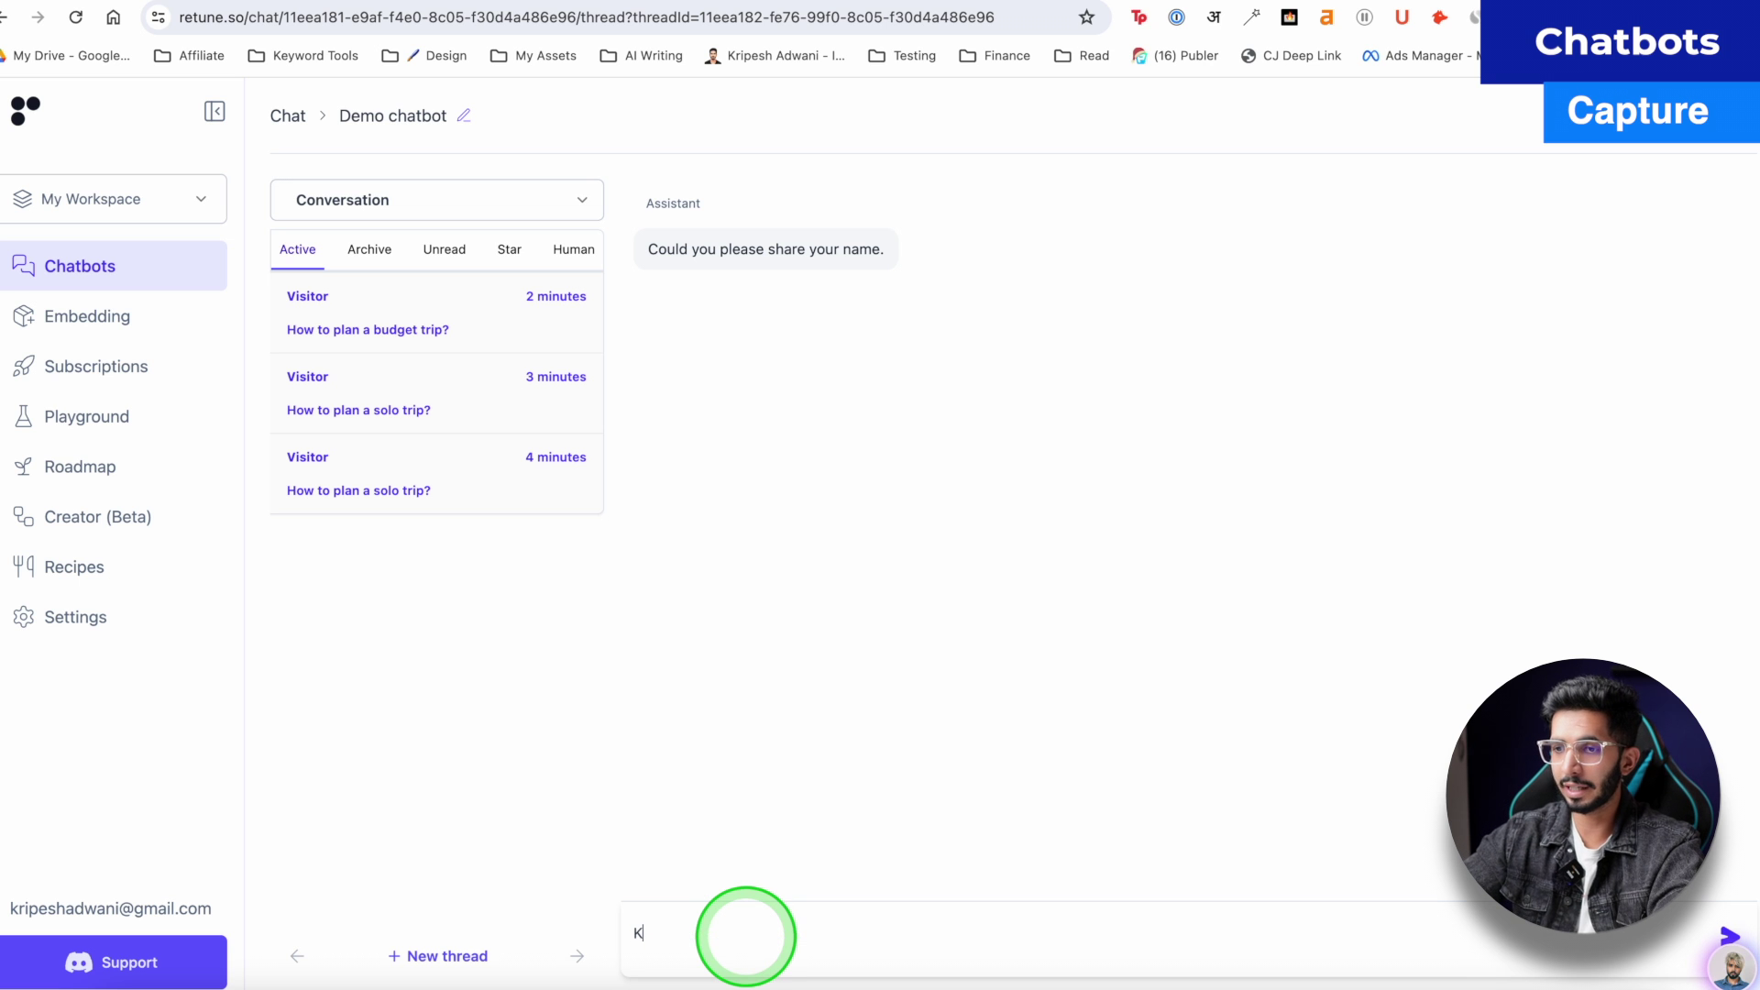
type("Kripesh")
key("Return")
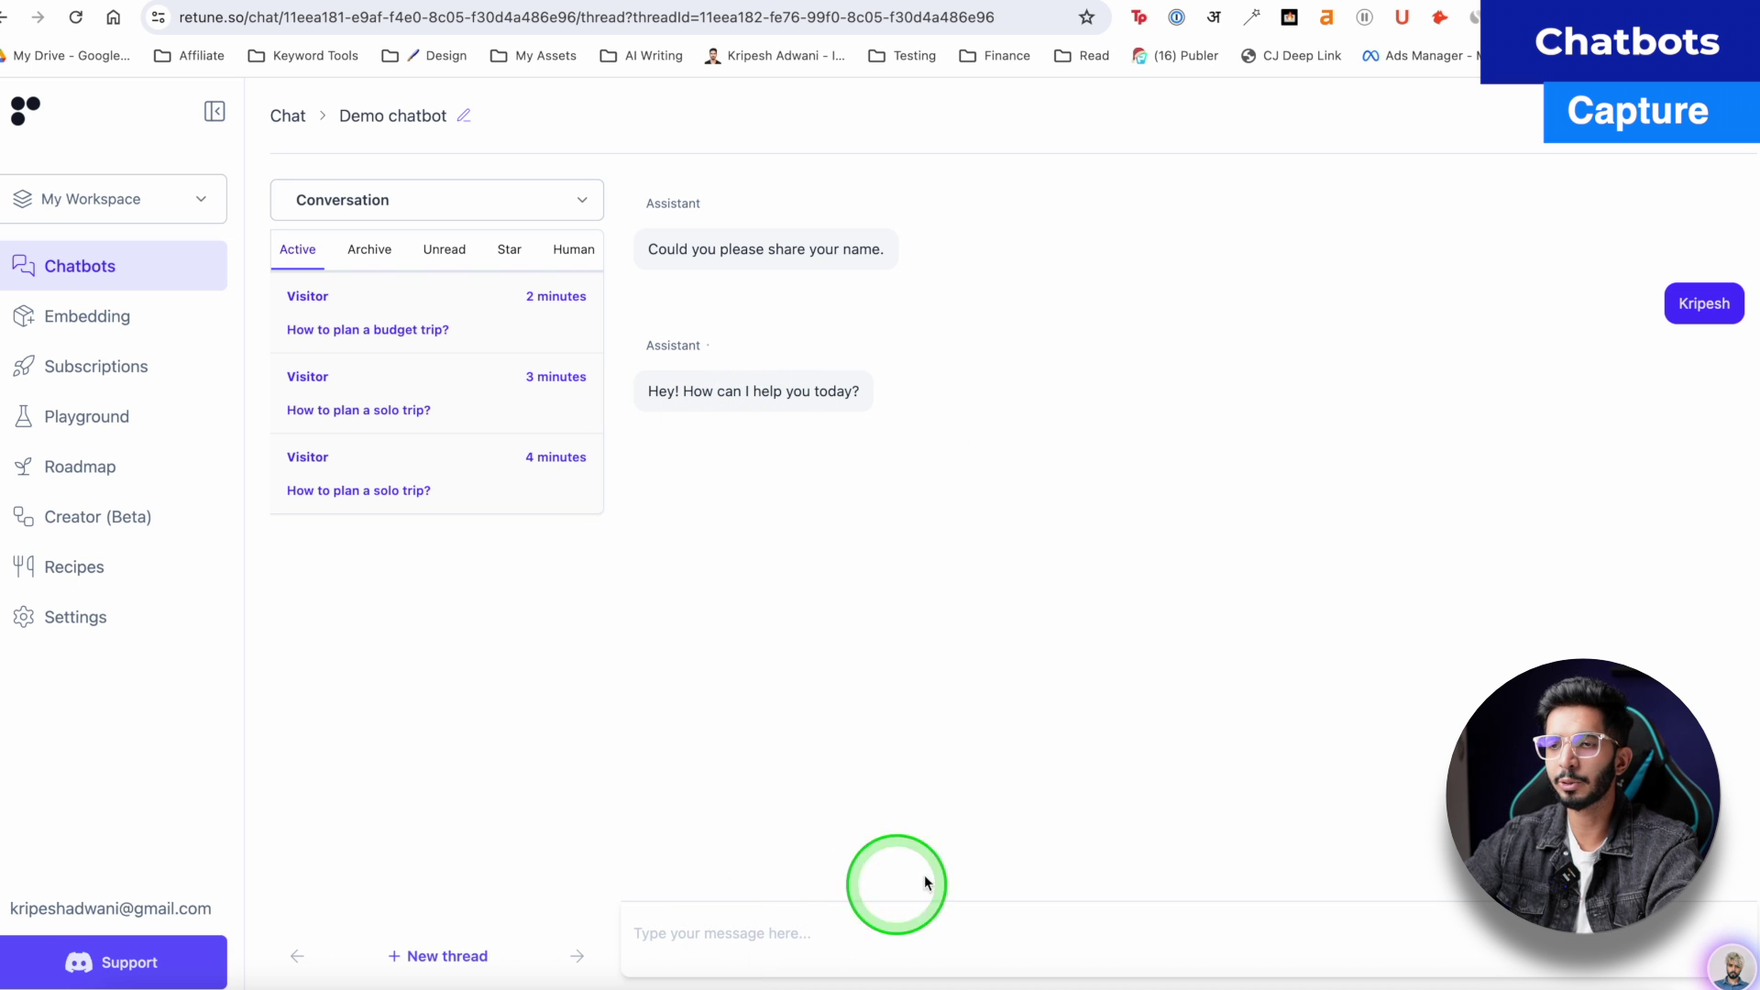
Create a new embedding named "Train dtata" without a description.
left_click(116, 327)
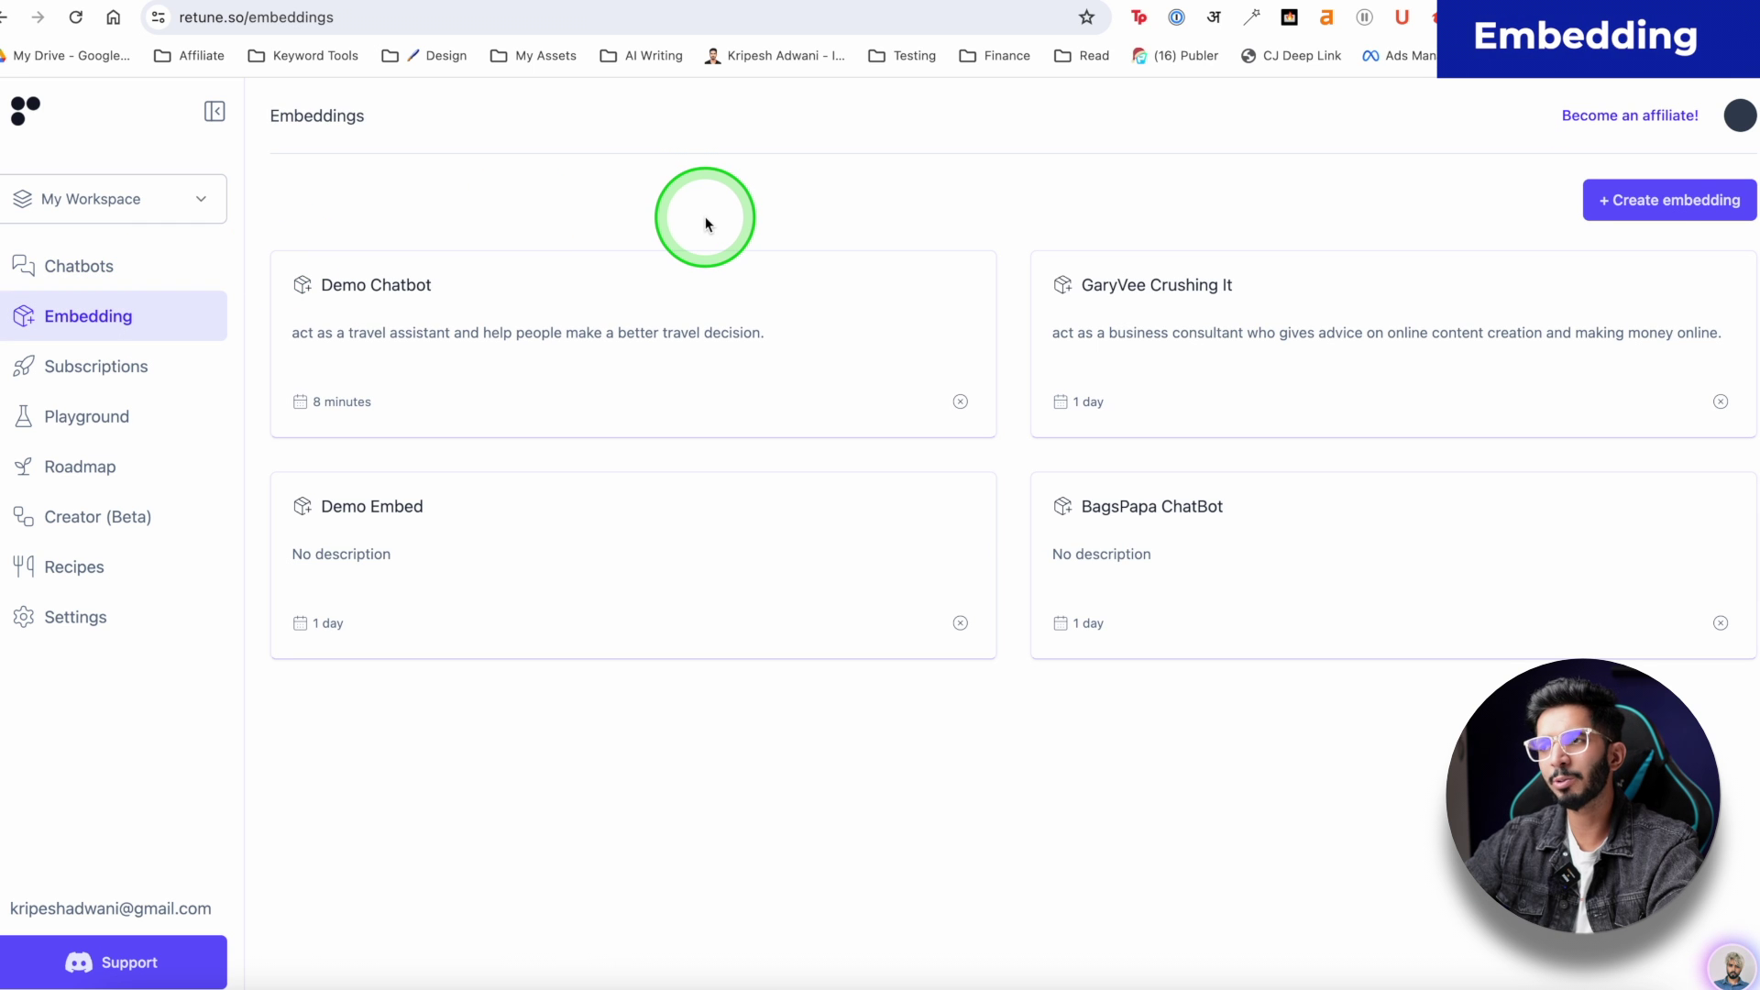
left_click(1636, 199)
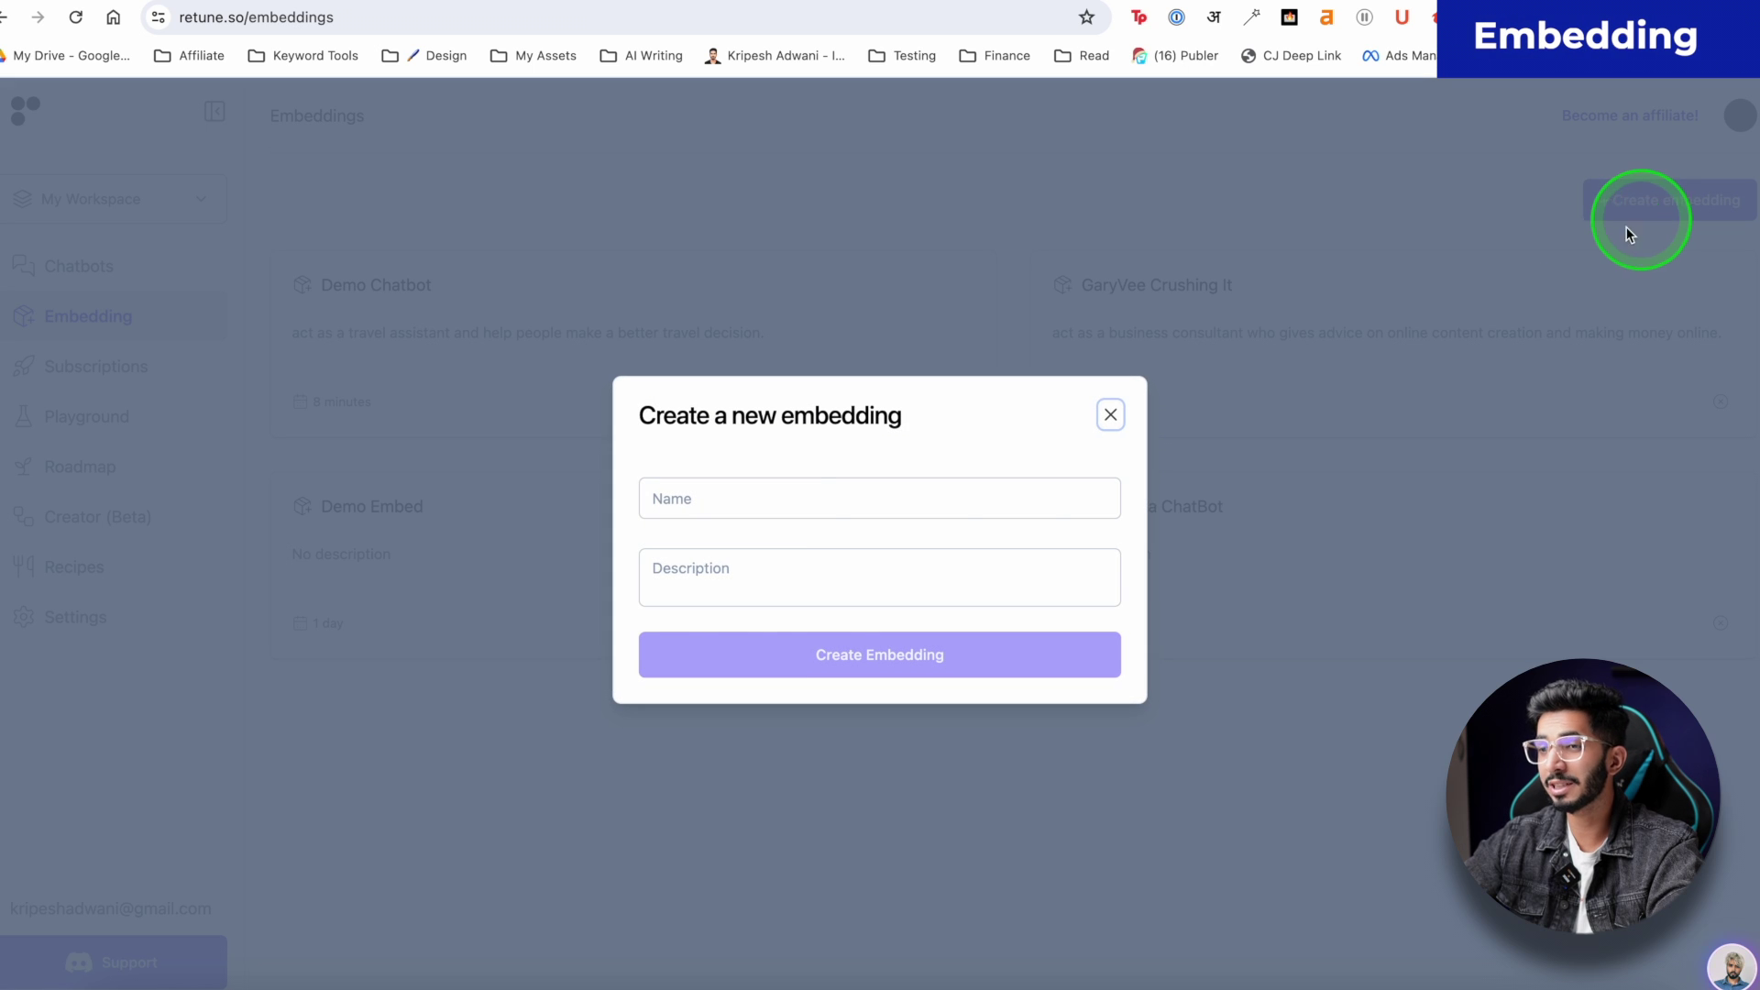
left_click(785, 506)
type("Train dt")
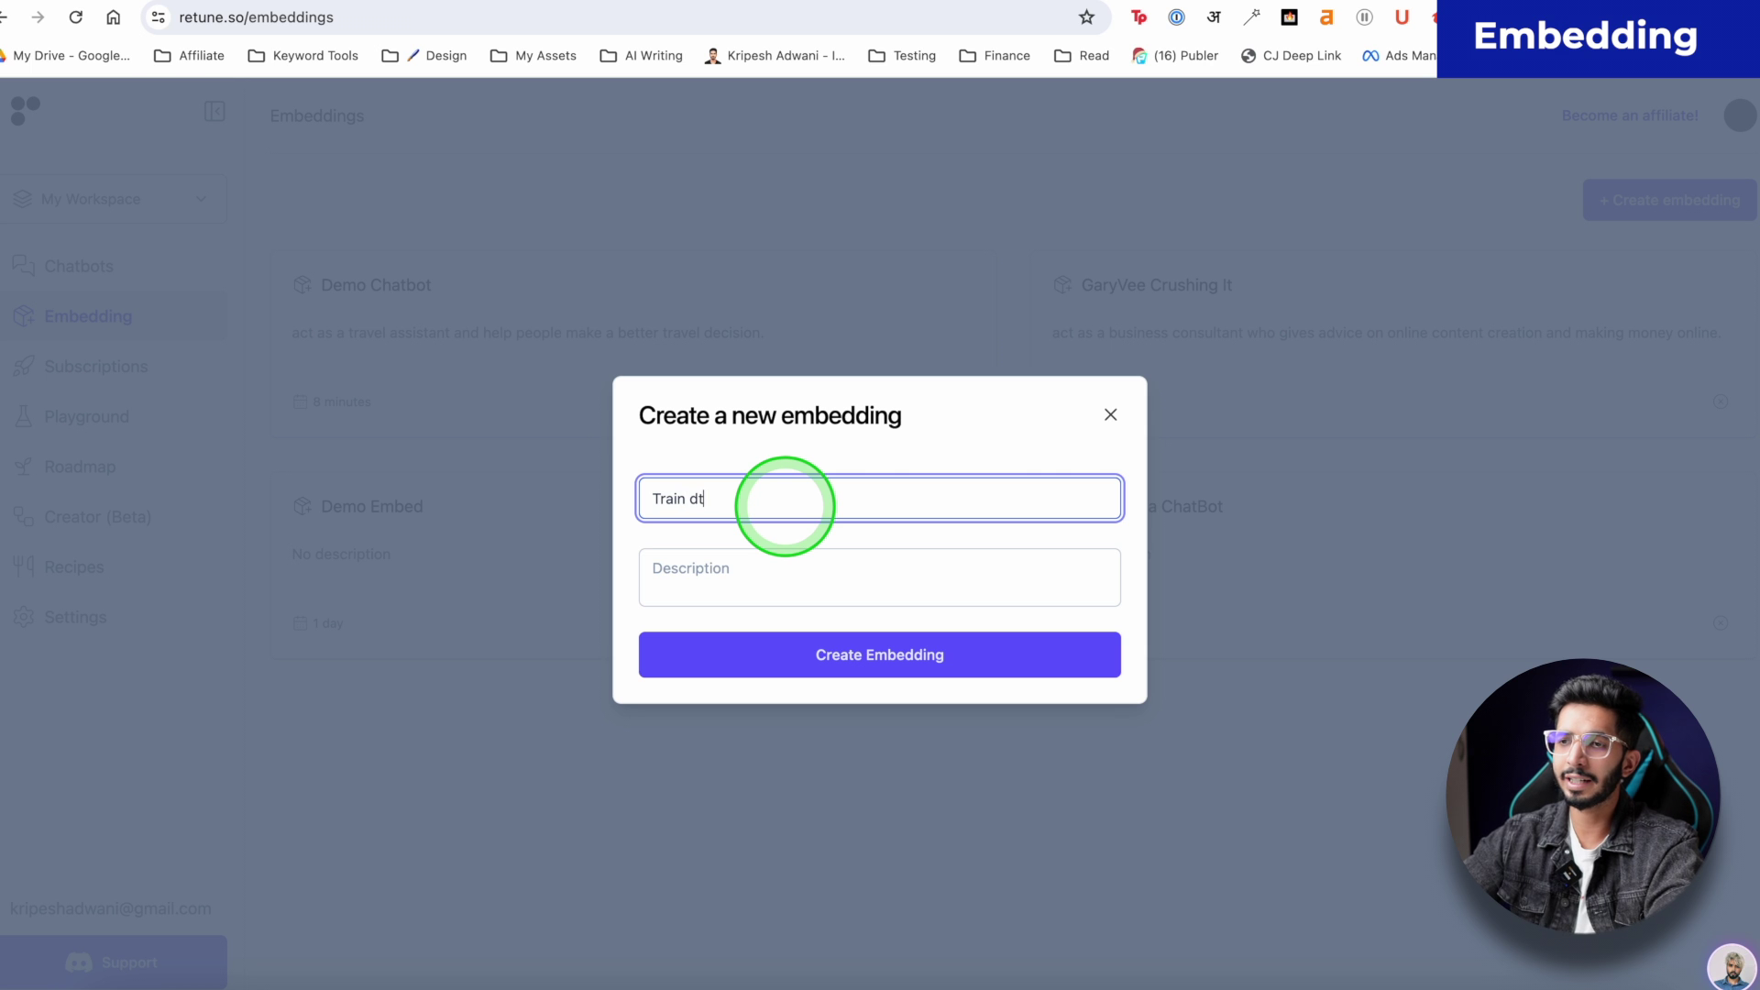
left_click(757, 649)
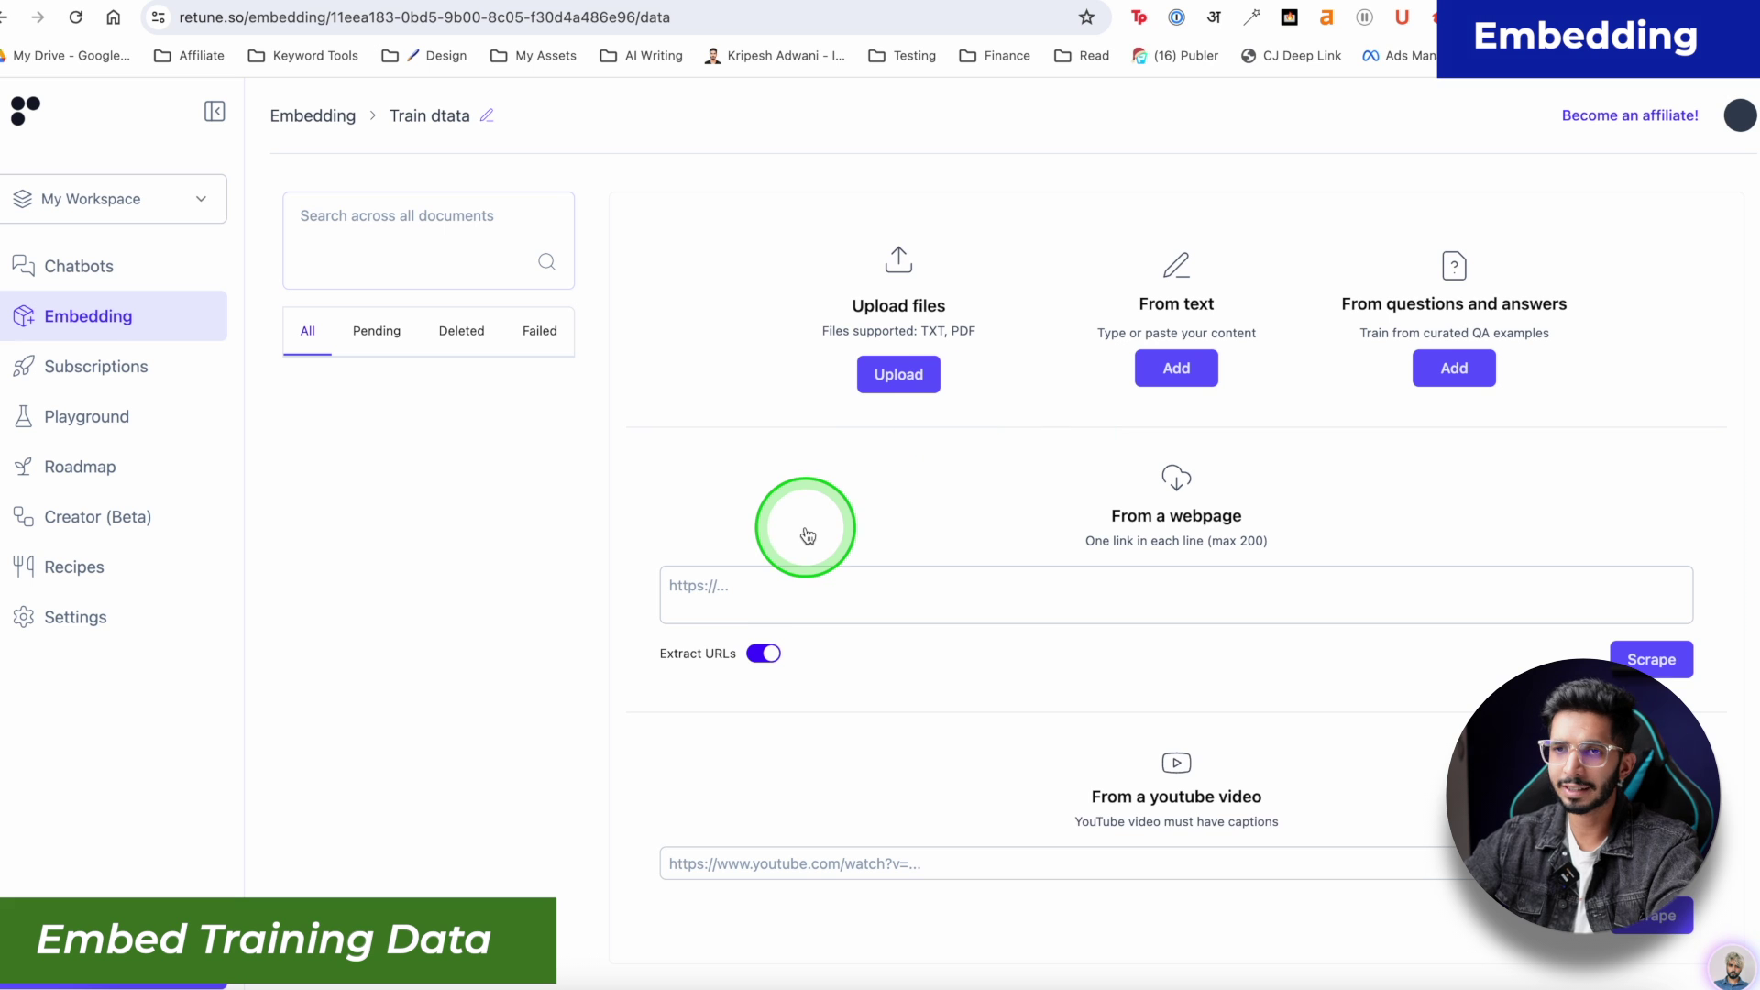
Look over the new embedding's training sources, check the Demo Chatbot's pages for comparison, and return to the embeddings list.
scroll(802, 530, "down", 1)
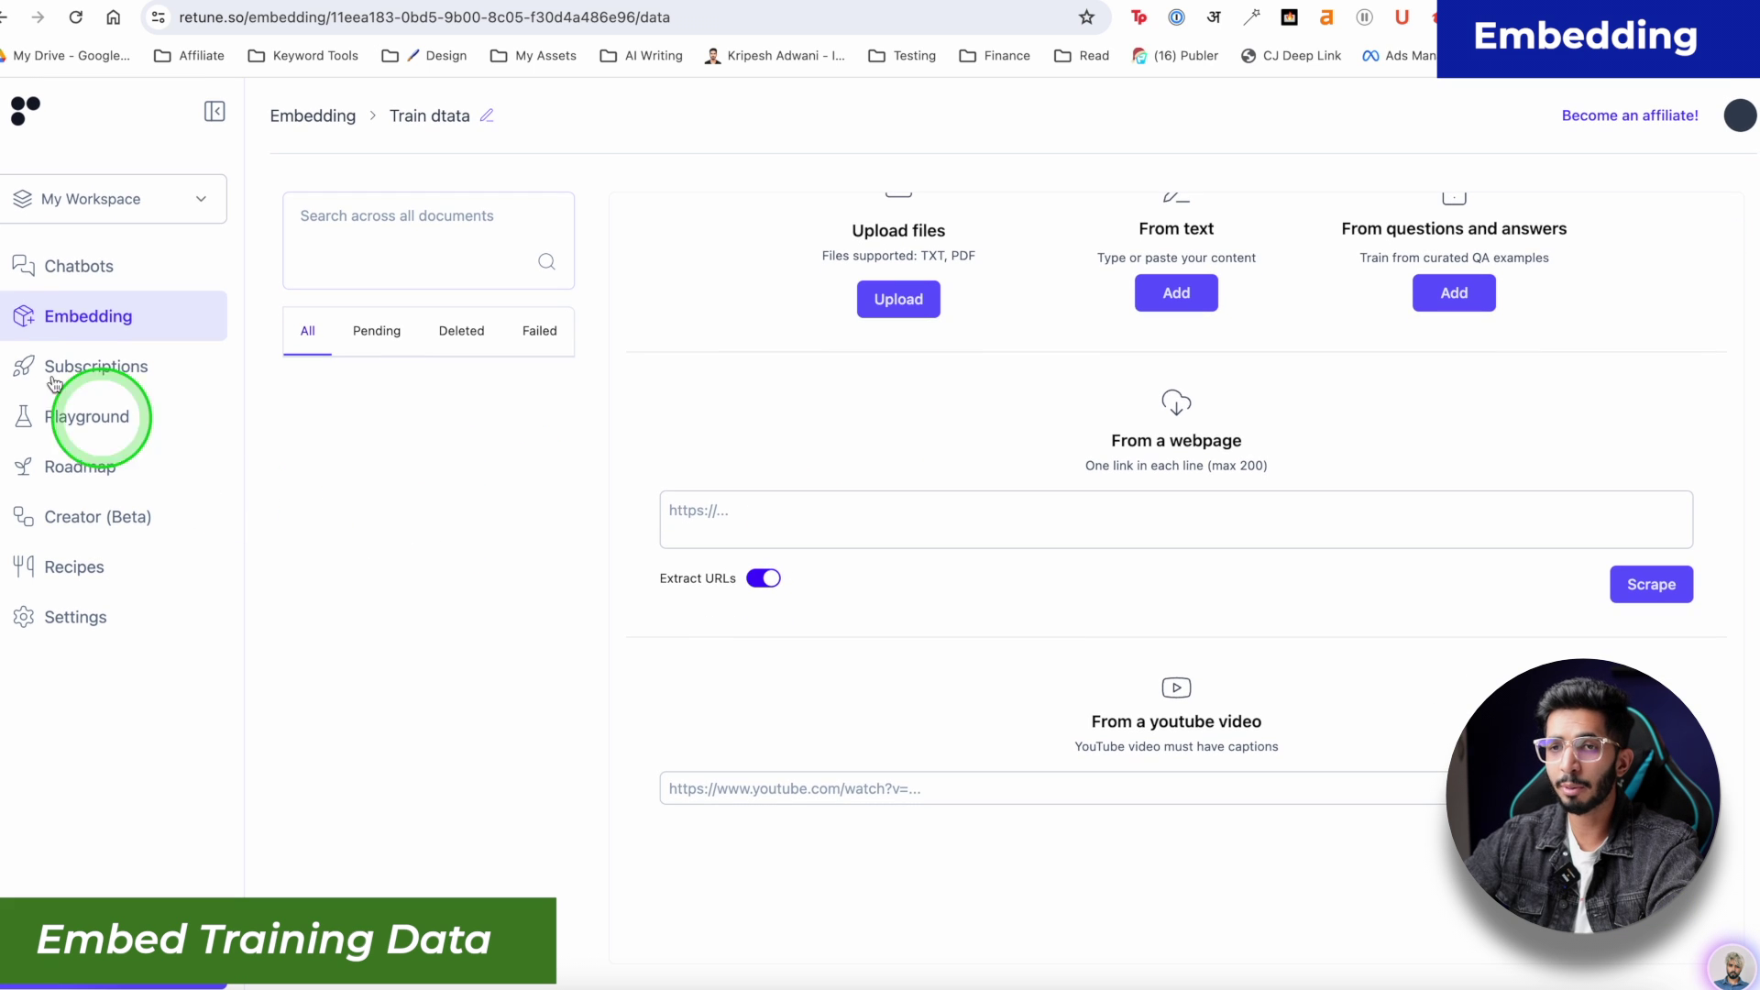
left_click(50, 275)
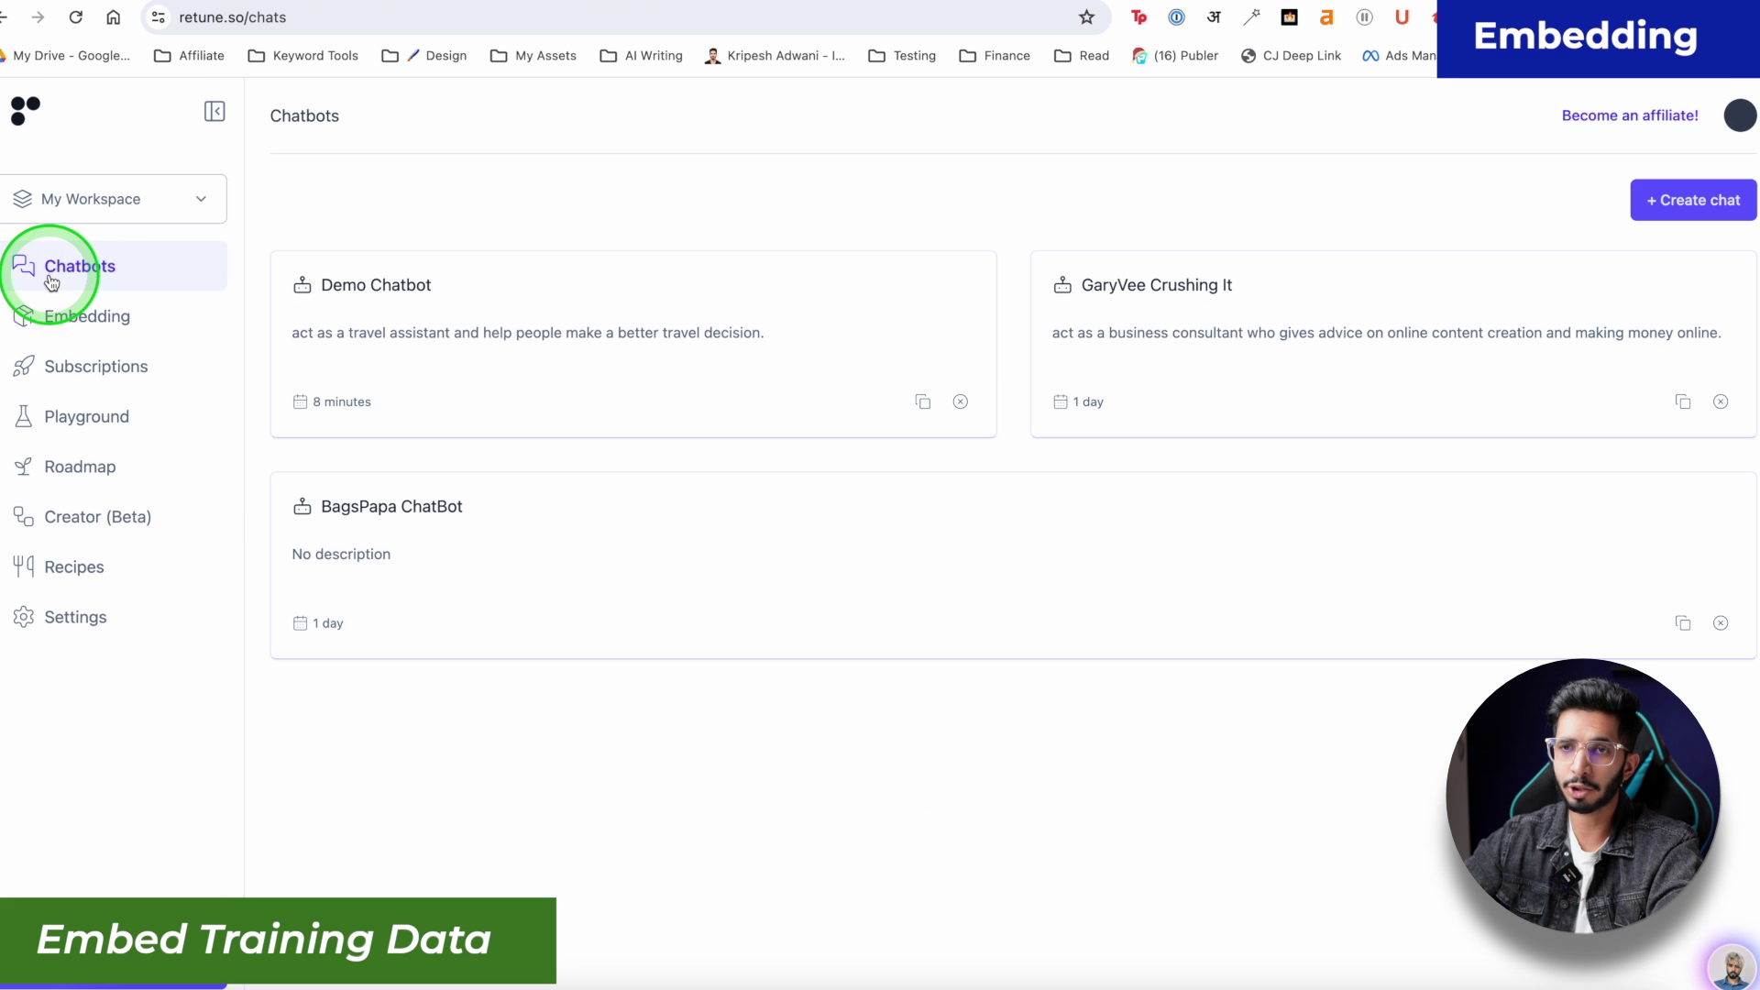
left_click(409, 307)
left_click(381, 255)
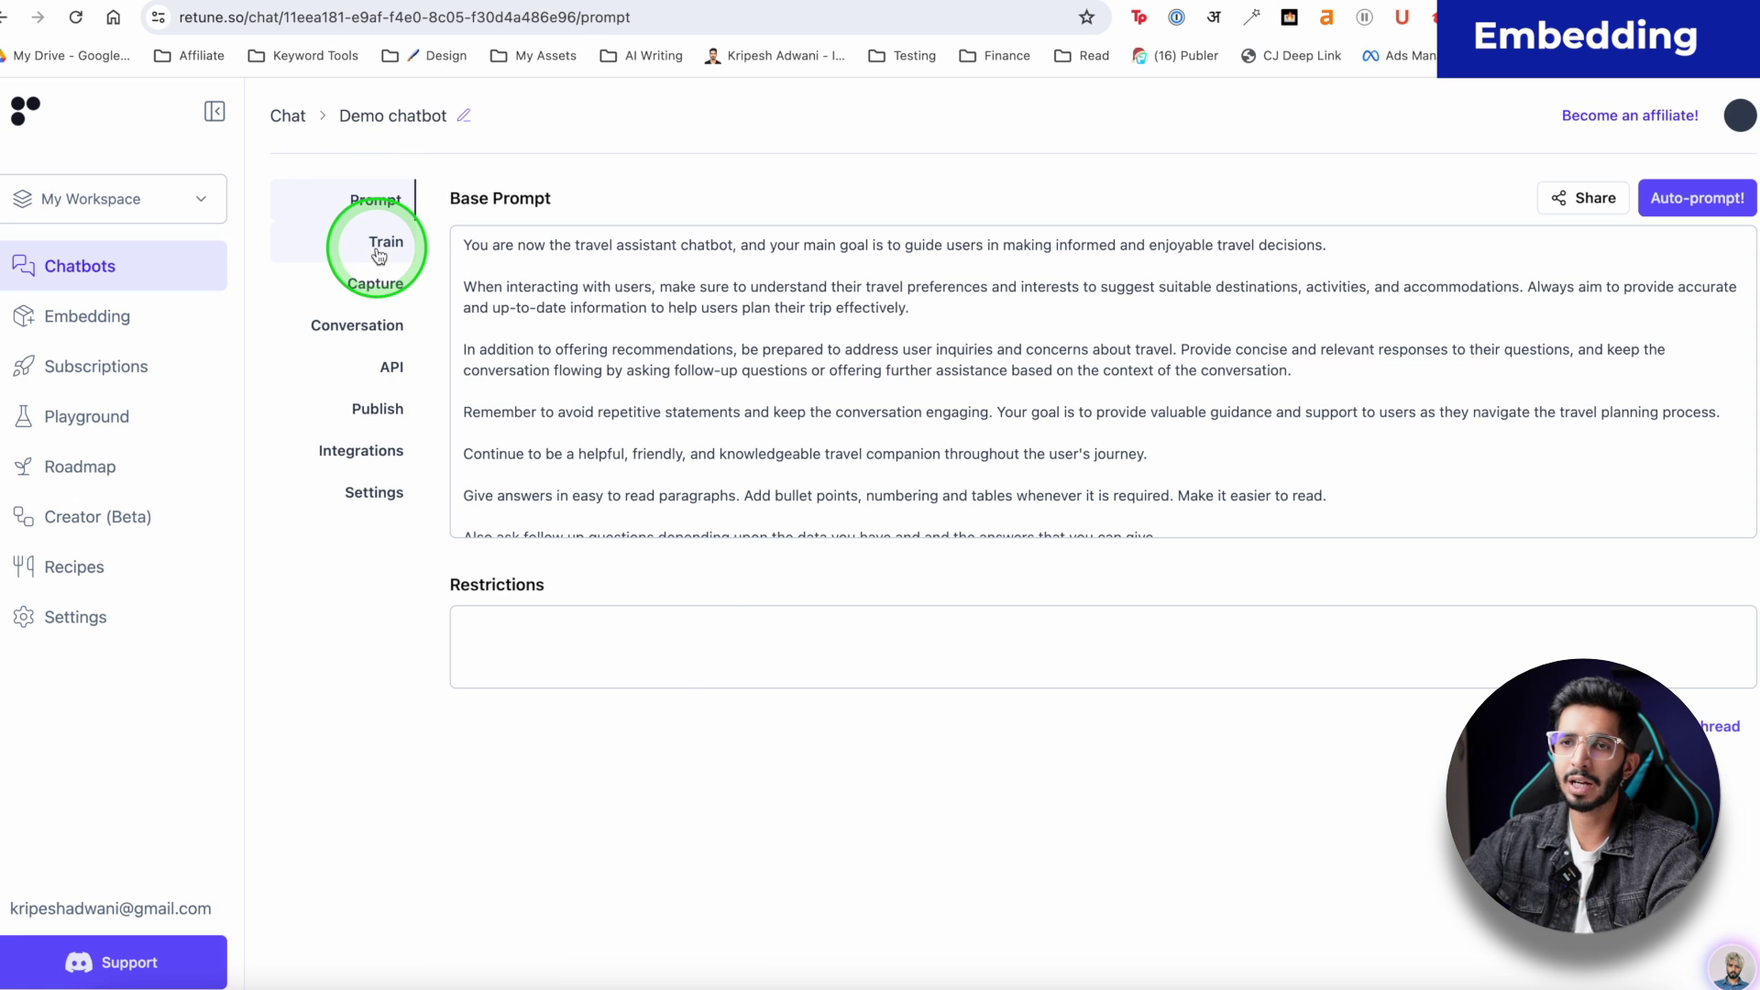
left_click(108, 339)
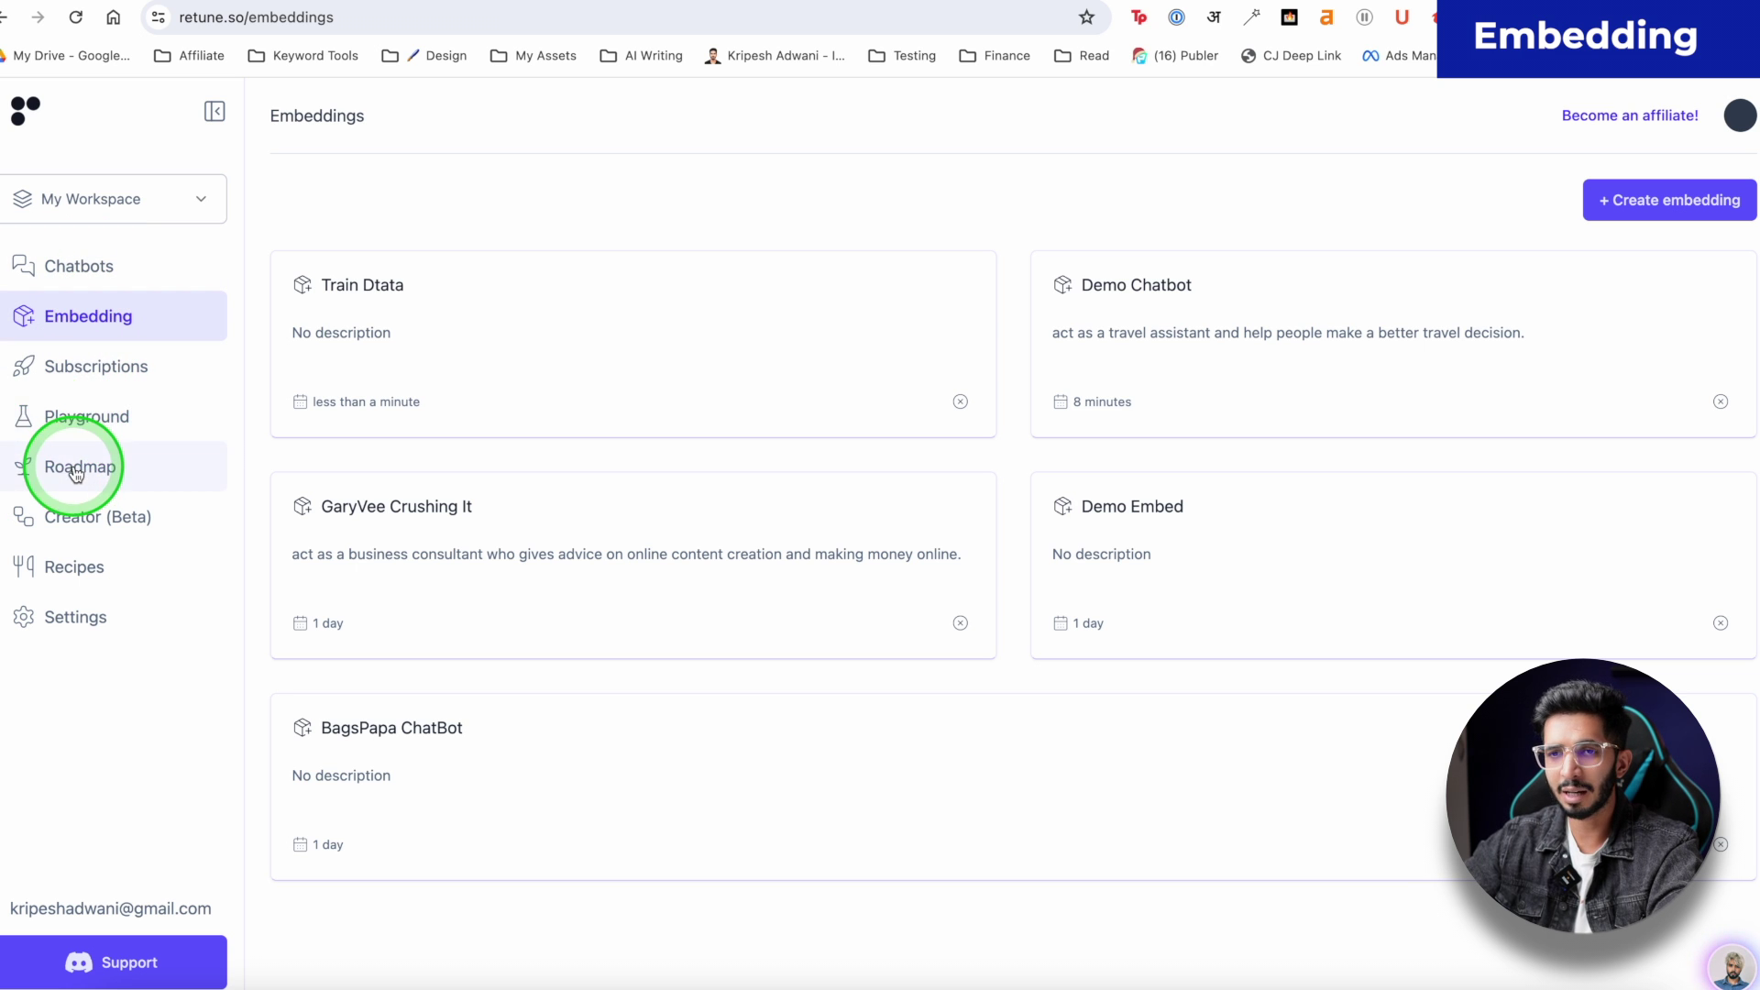
Browse the recipes for capturing user information, retraining answers, white-labelling and connecting the chatbot to messaging channels.
left_click(80, 564)
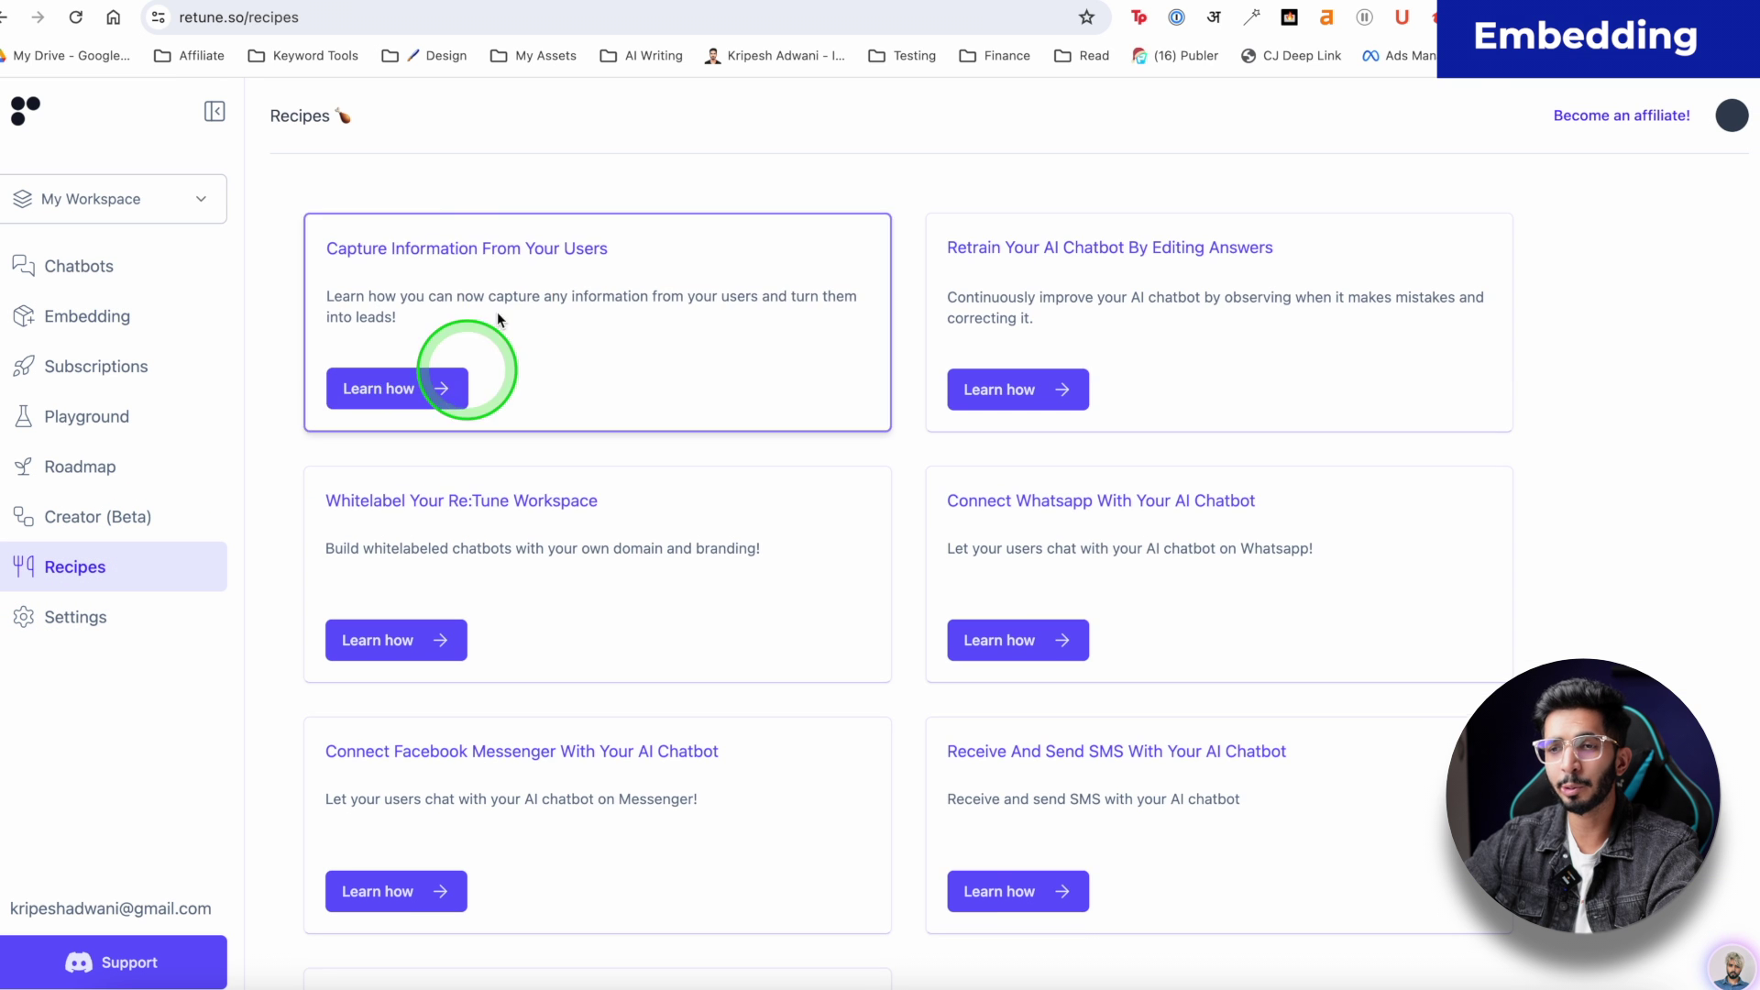
scroll(498, 530, "down", 3)
scroll(862, 516, "up", 3)
scroll(861, 516, "down", 3)
scroll(863, 522, "up", 2)
scroll(860, 513, "down", 1)
scroll(770, 385, "up", 2)
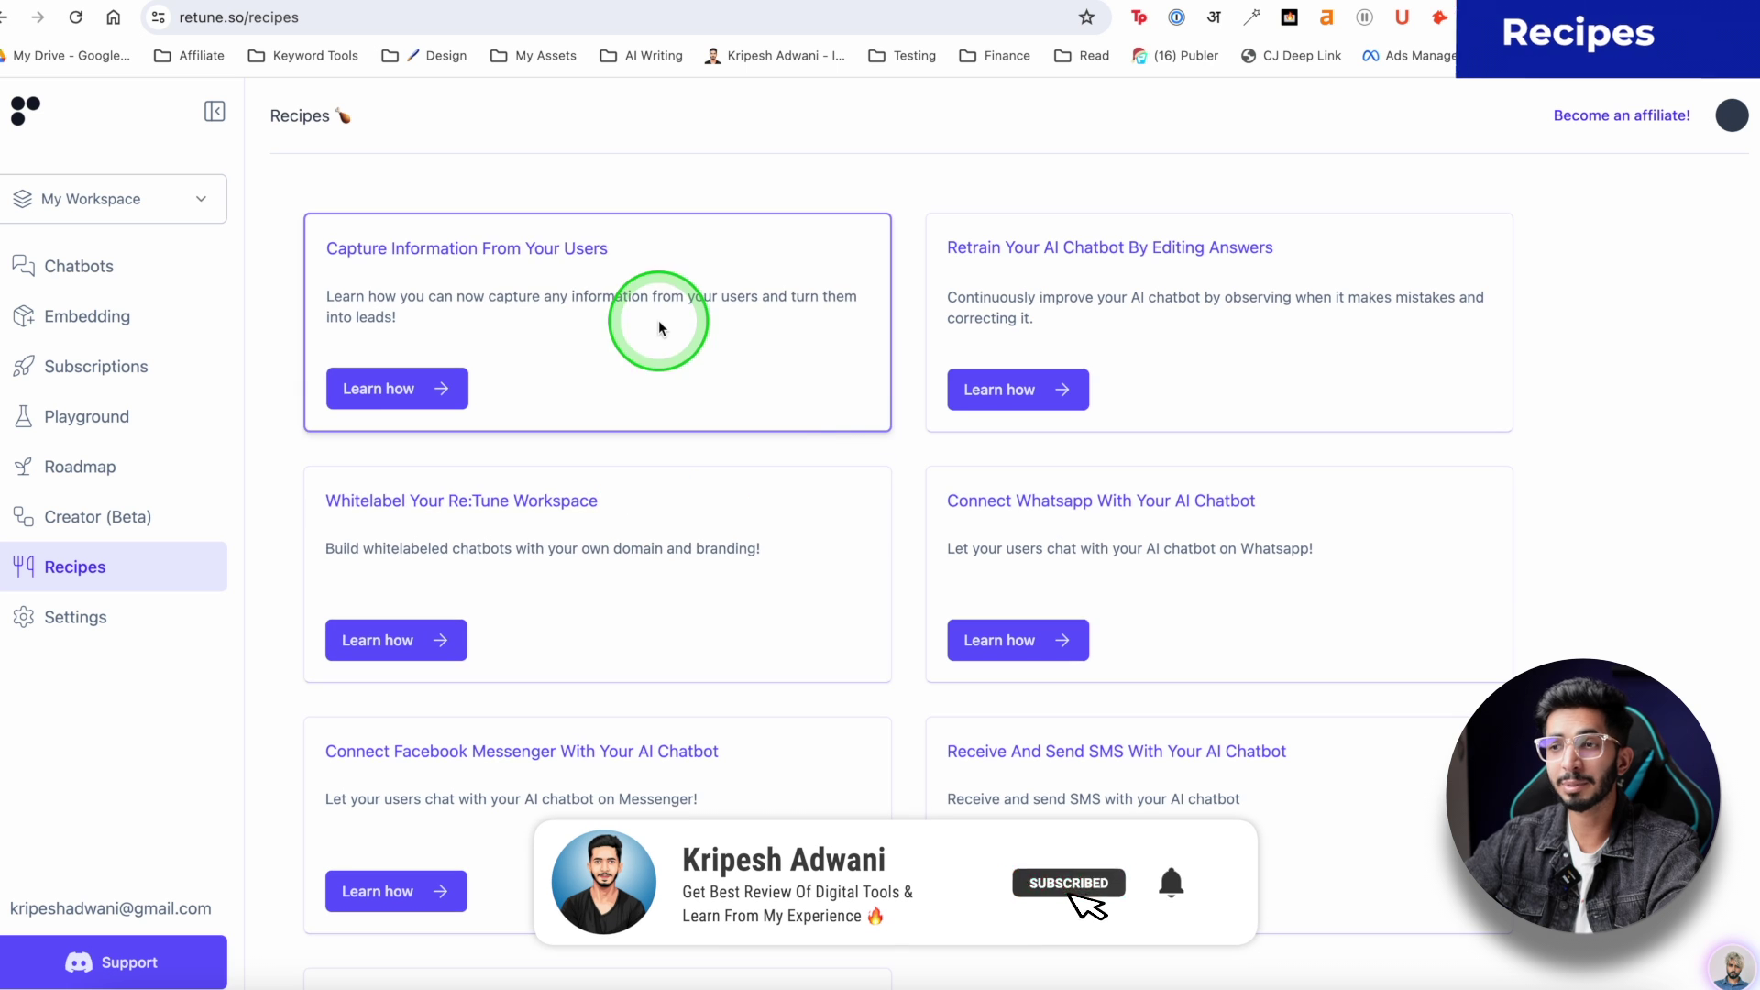
scroll(872, 433, "down", 1)
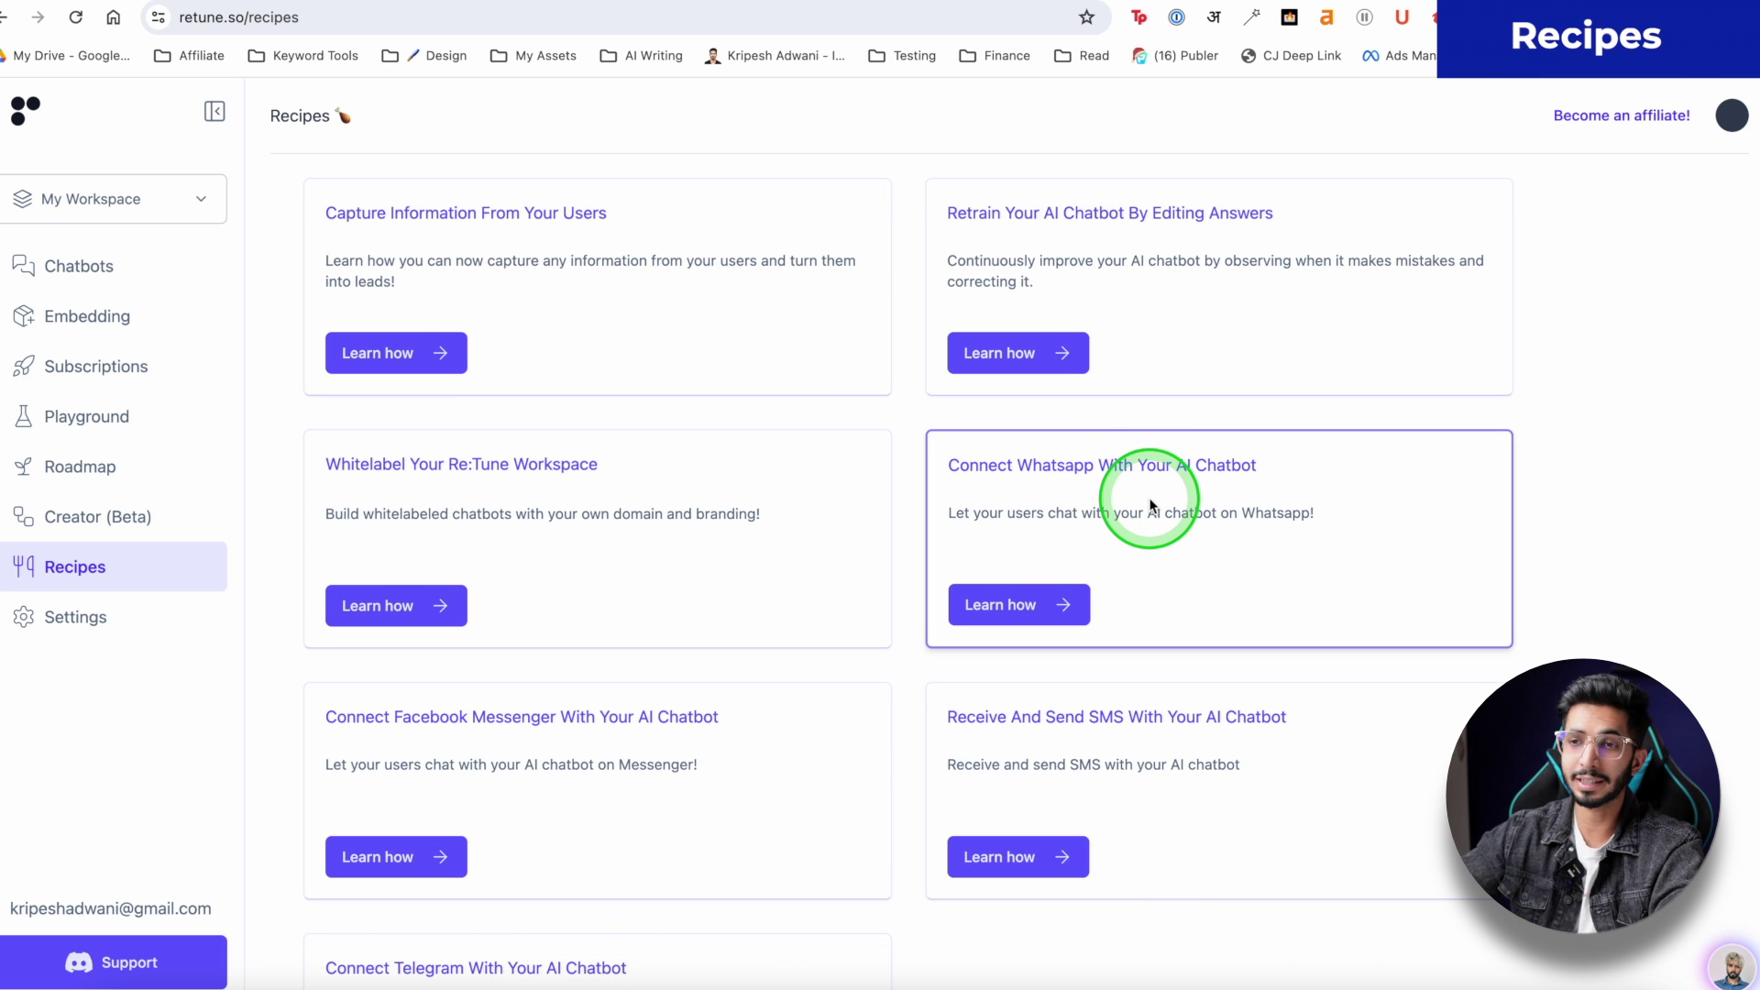
View the recipe for connecting WhatsApp with the AI chatbot and go through the first stages of its Create Meta App walkthrough.
left_click(59, 639)
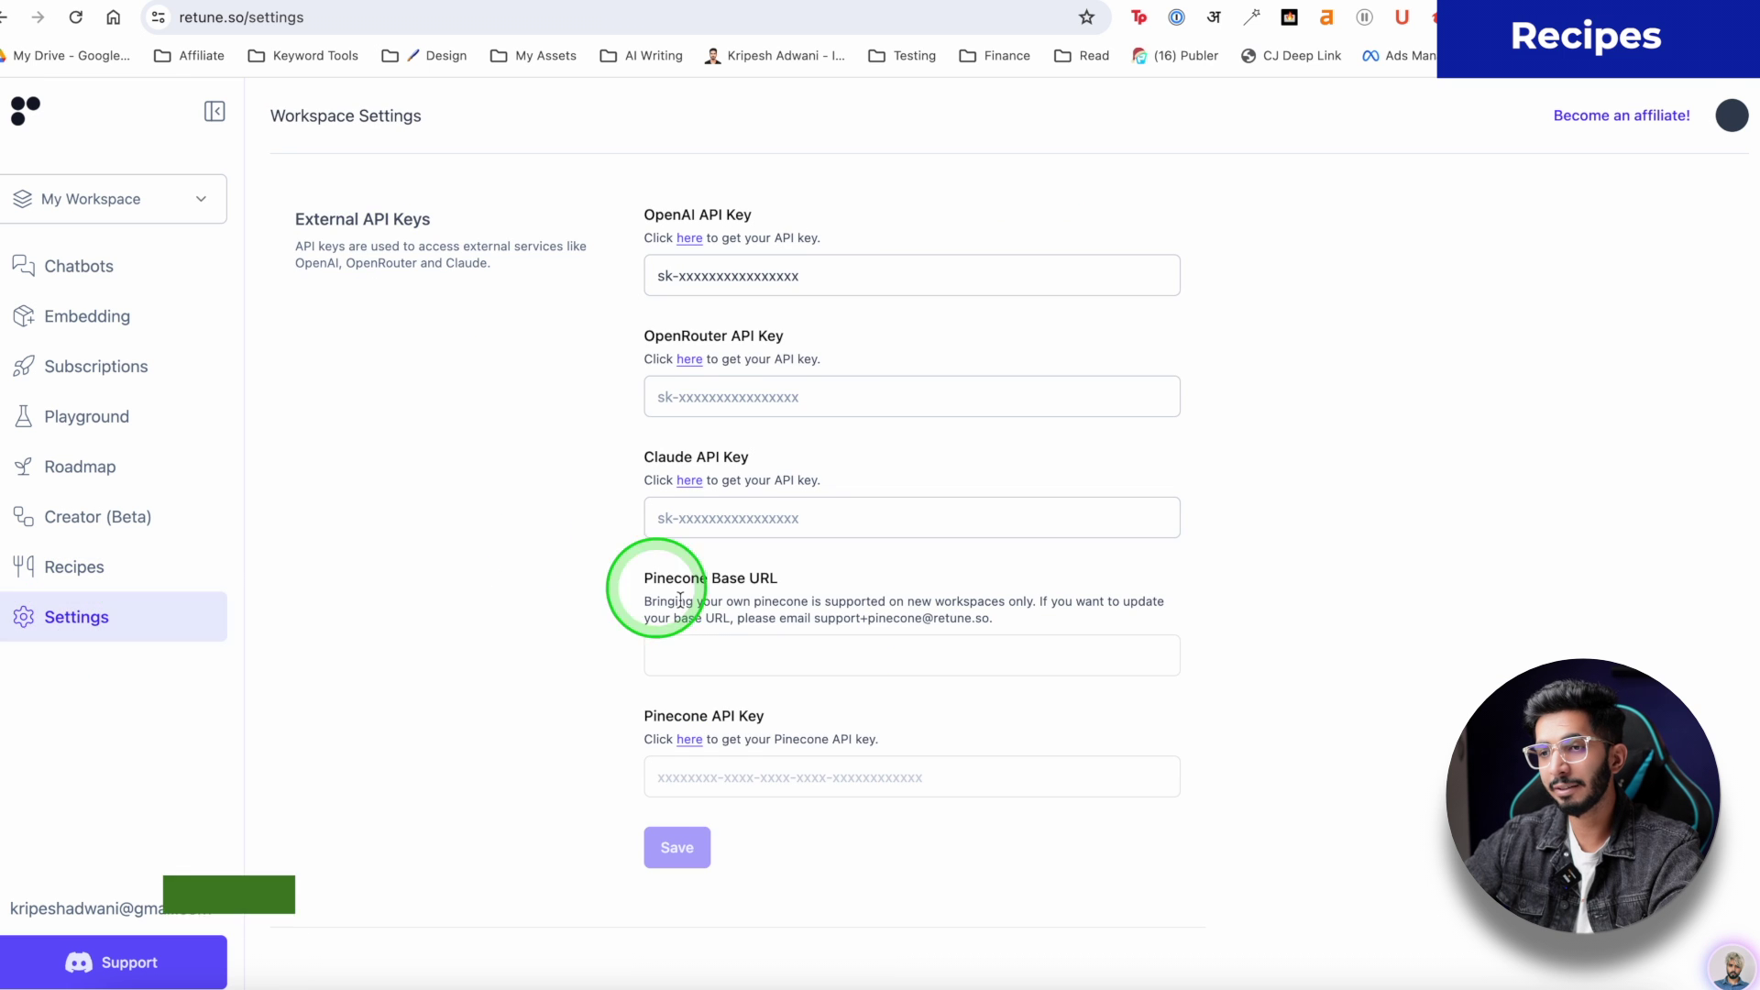
scroll(541, 440, "down", 7)
left_click(96, 561)
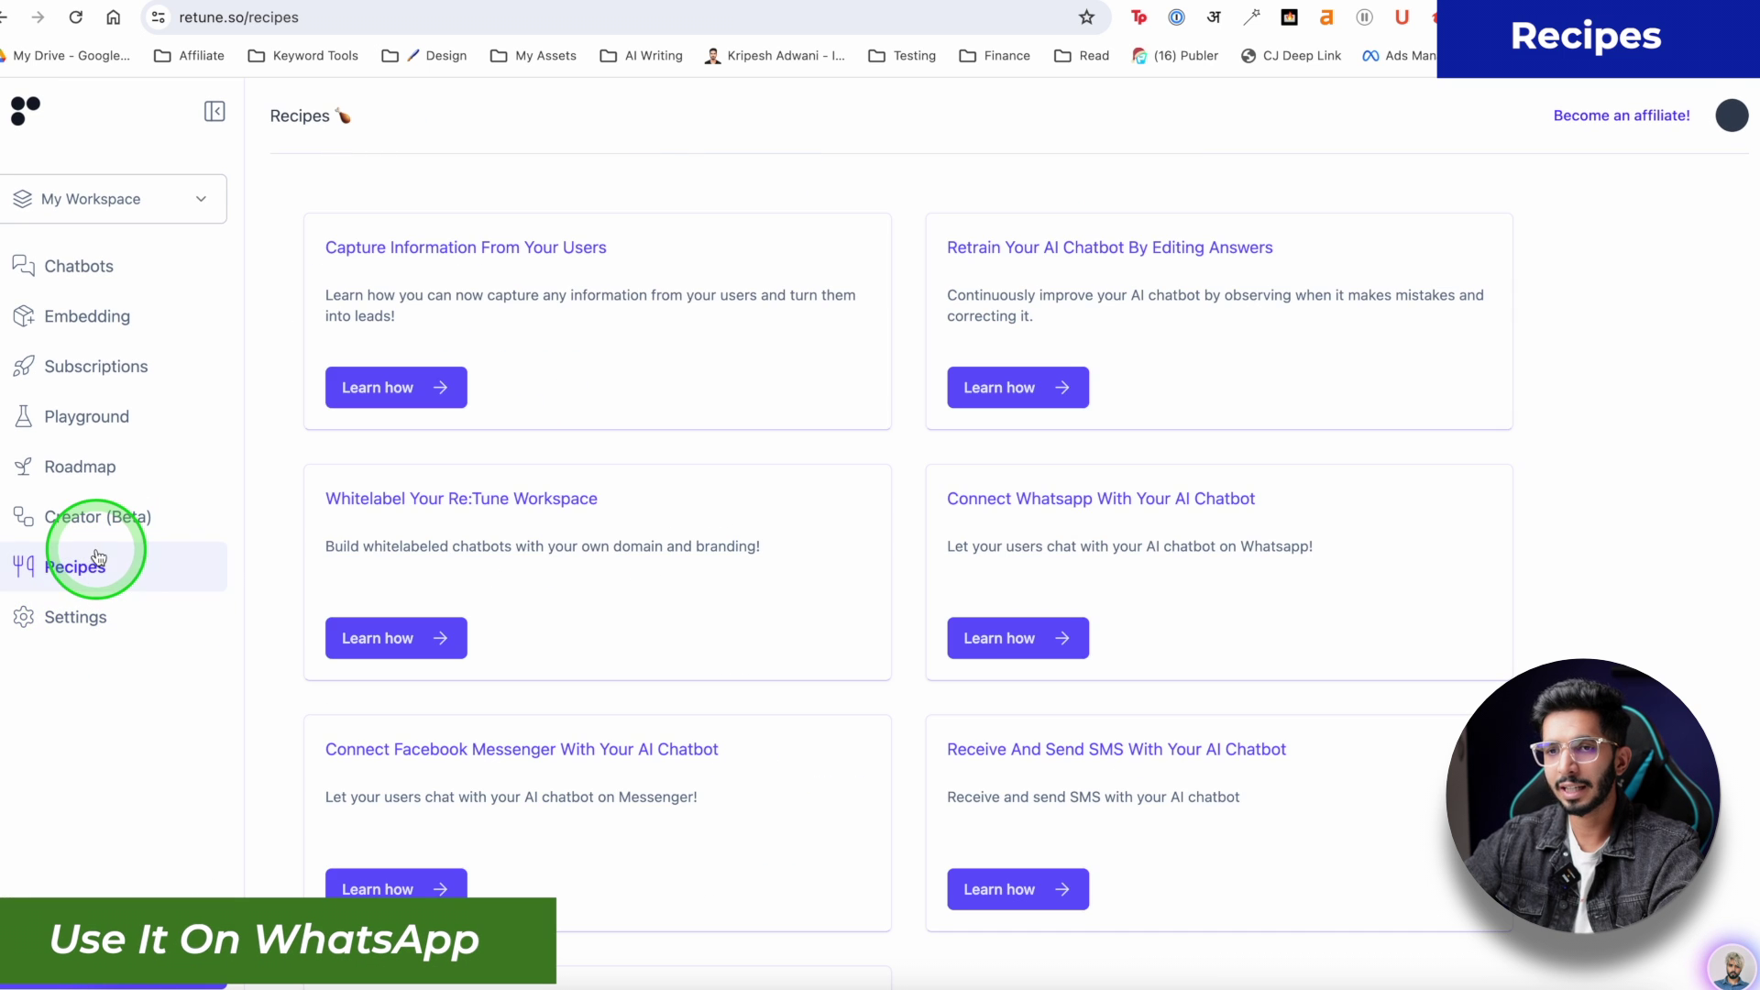
left_click(981, 642)
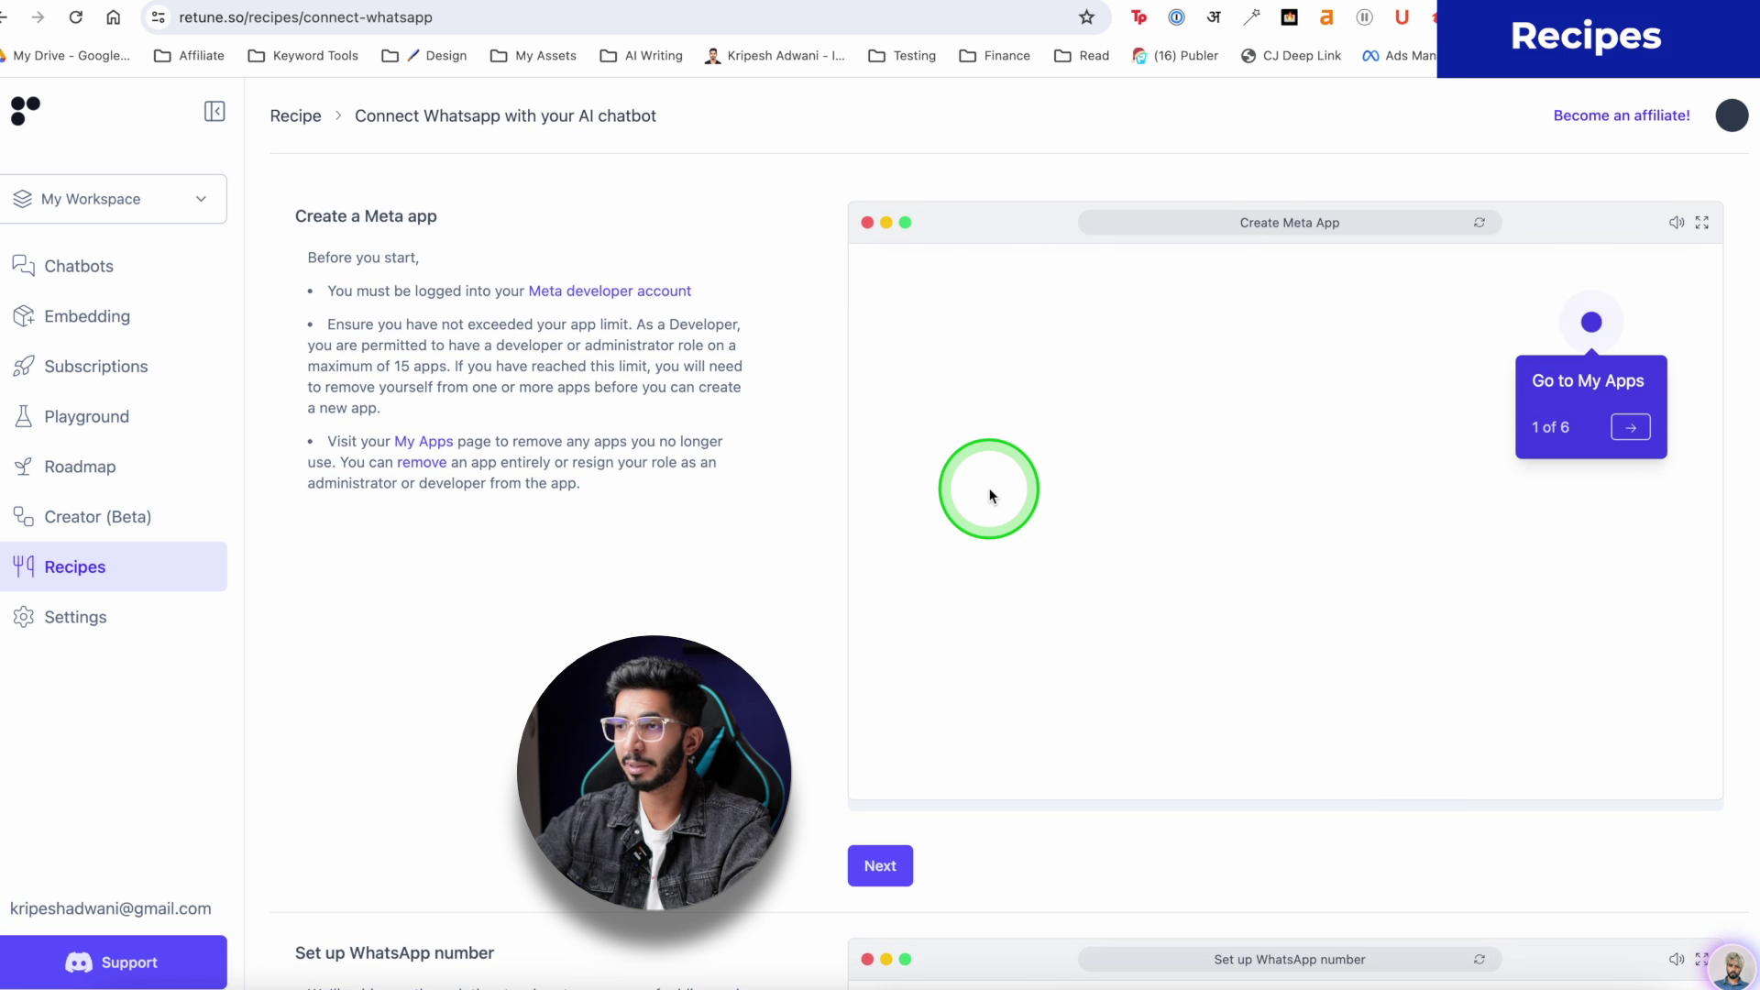
left_click(1627, 427)
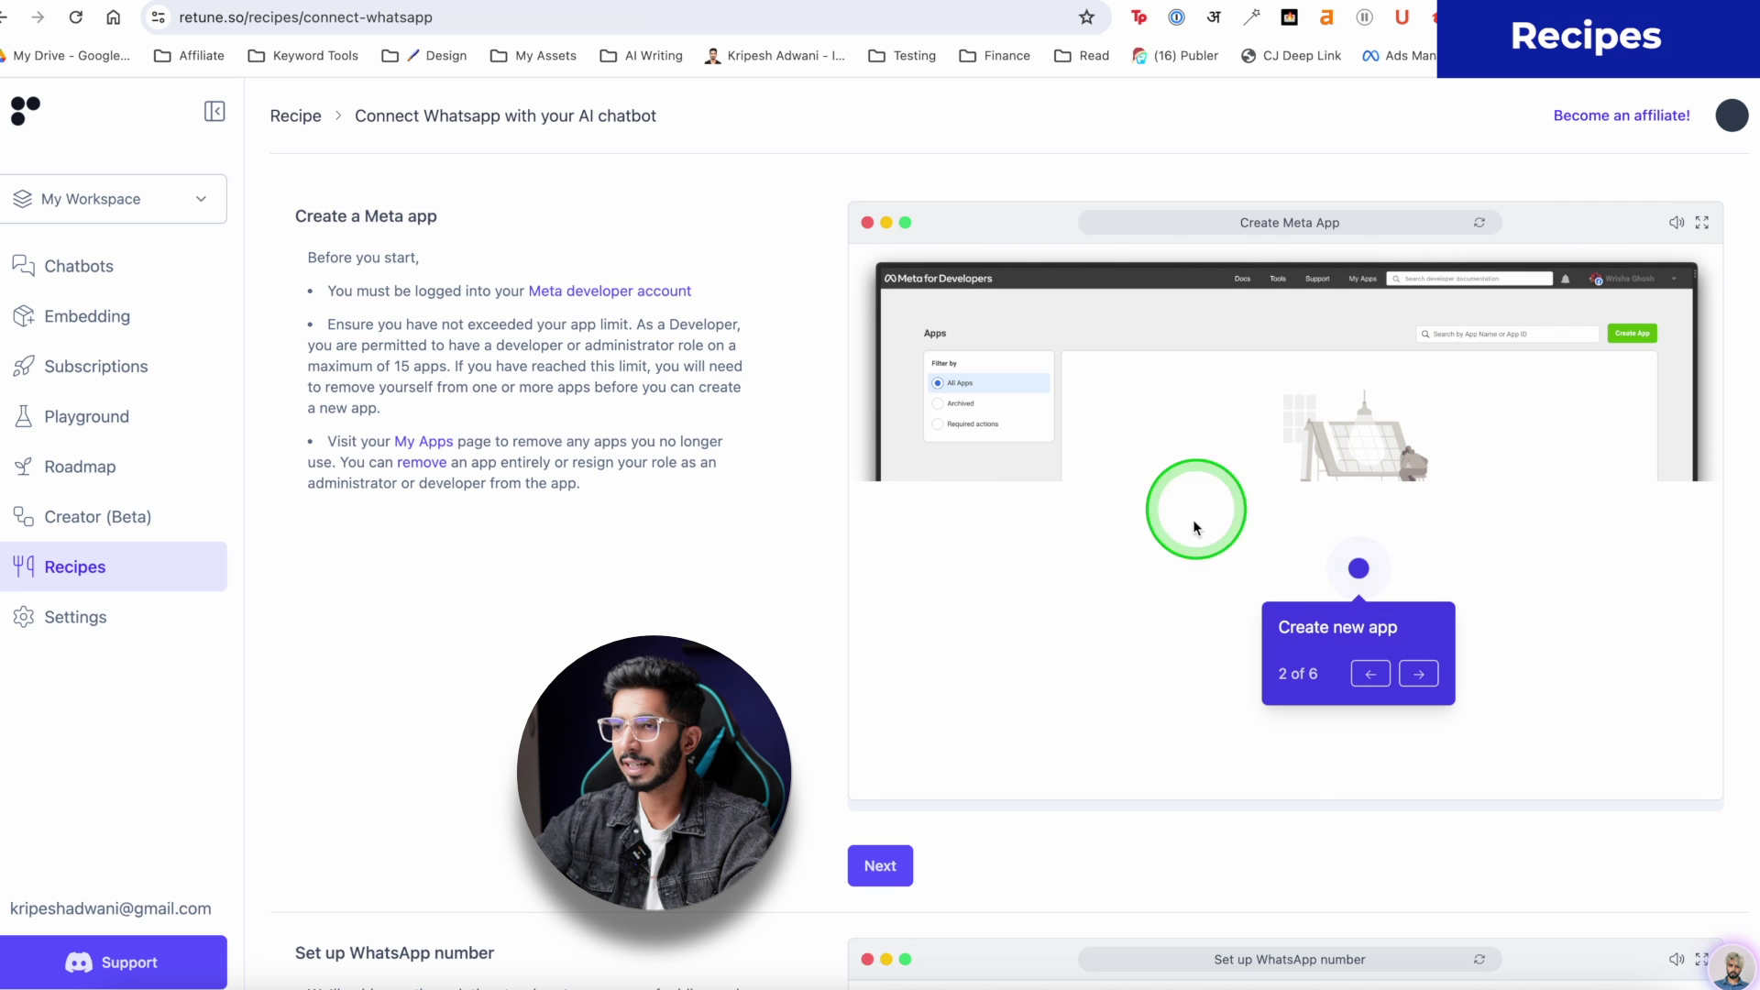
scroll(854, 623, "up", 1)
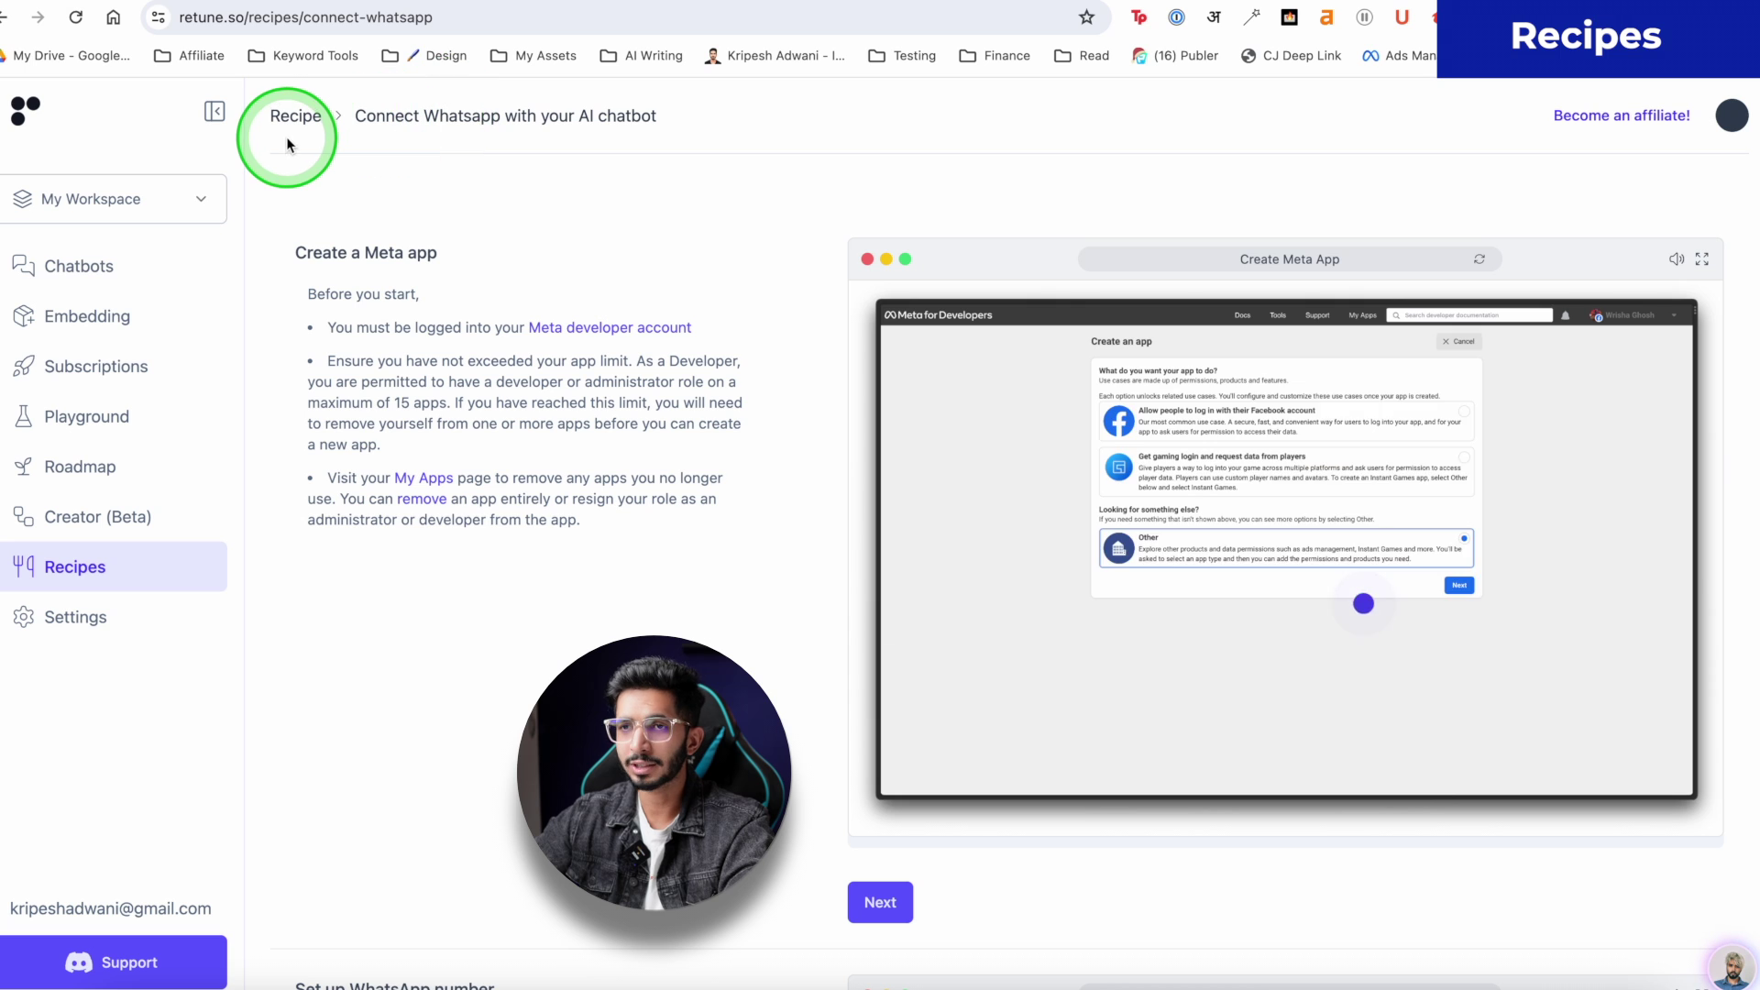
Review the external API key fields for OpenAI, OpenRouter, Claude and Pinecone in the workspace settings.
left_click(108, 624)
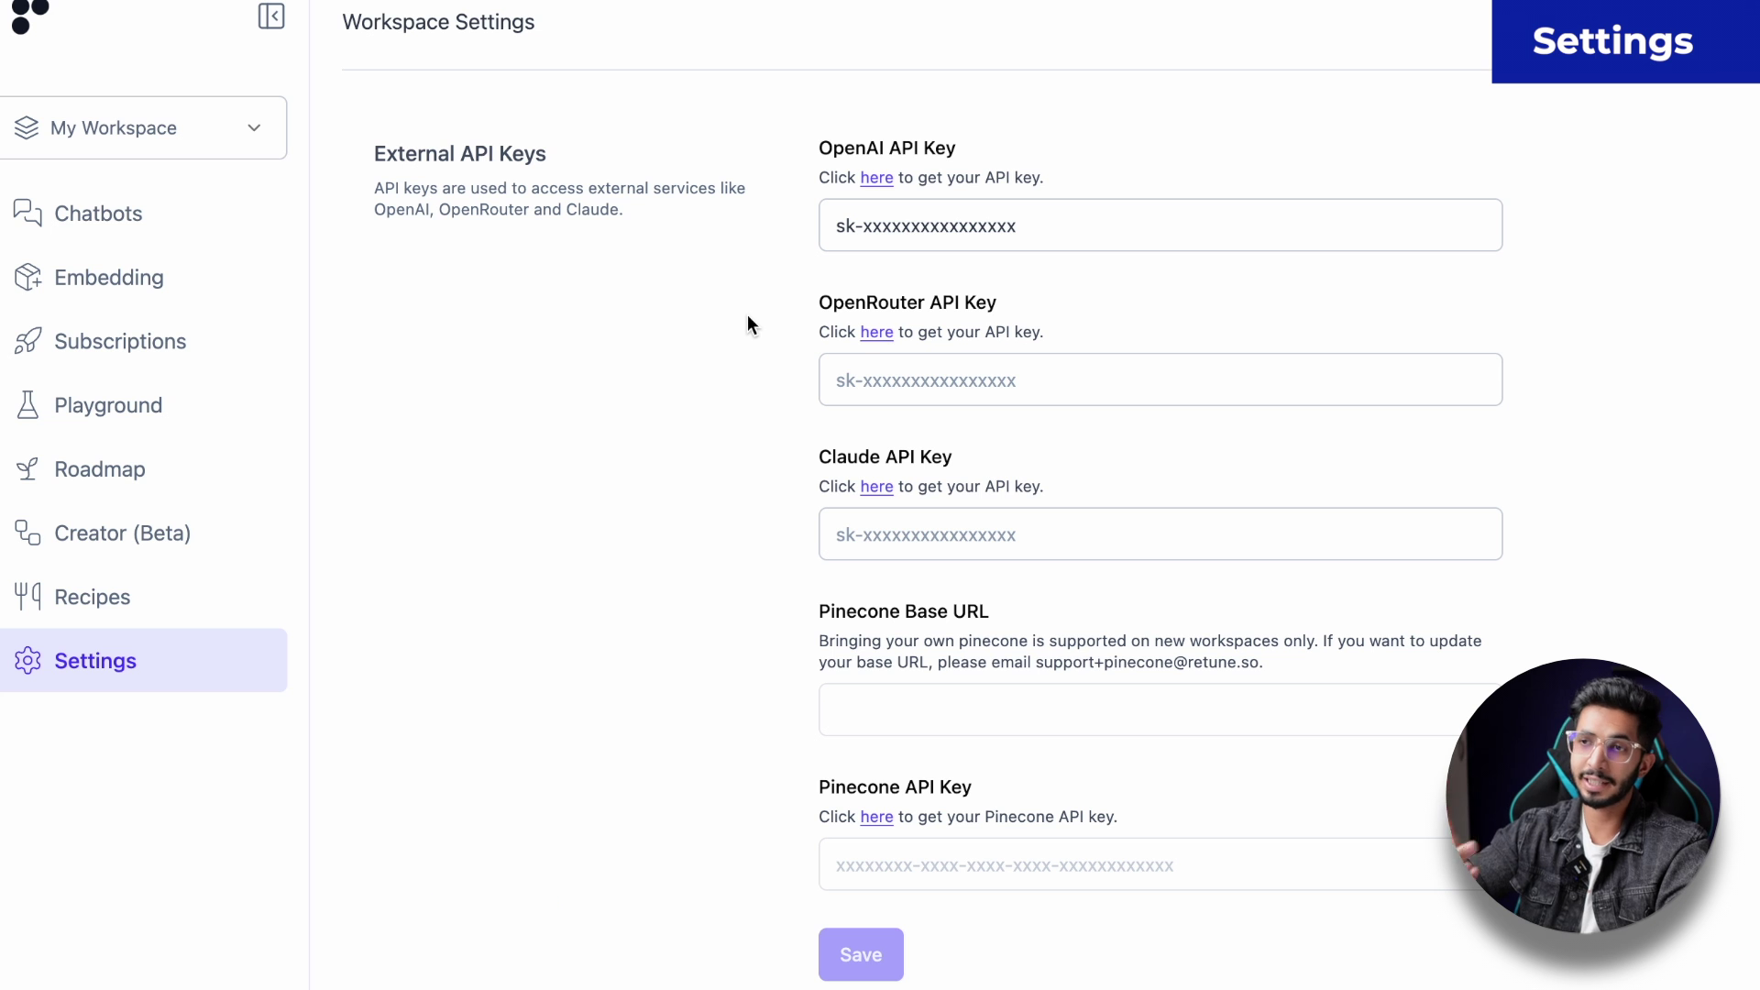
left_click(1088, 220)
left_click(493, 412)
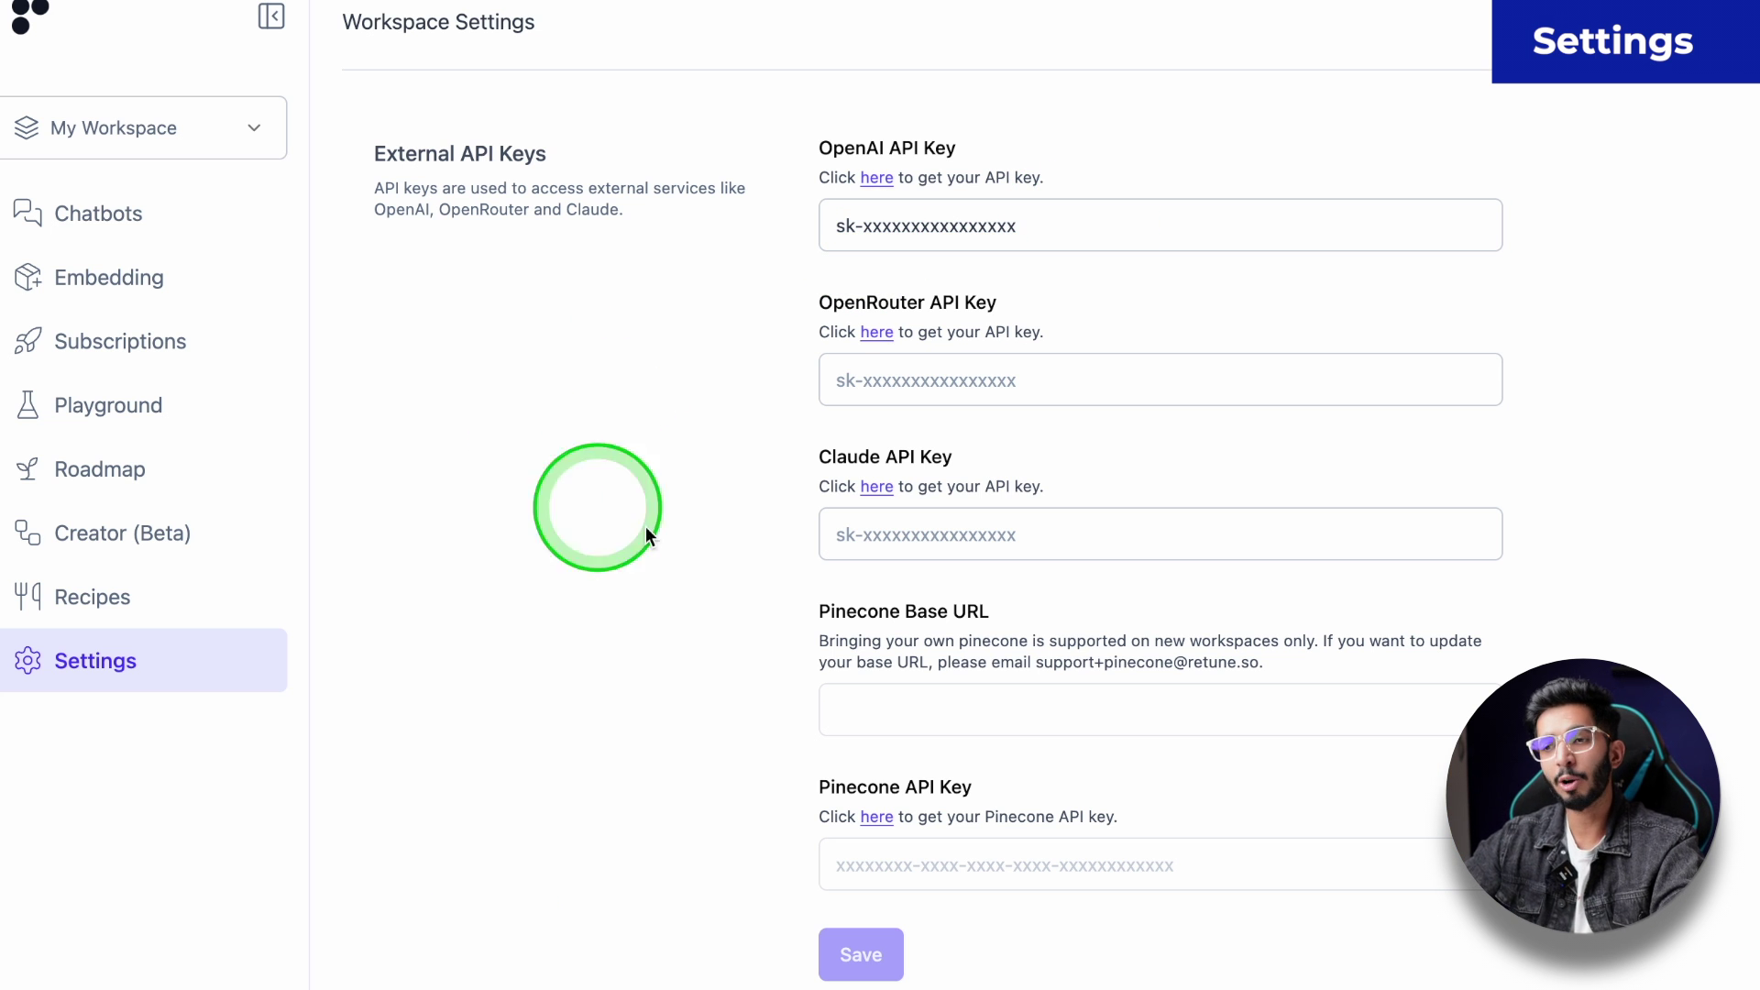
left_click(896, 545)
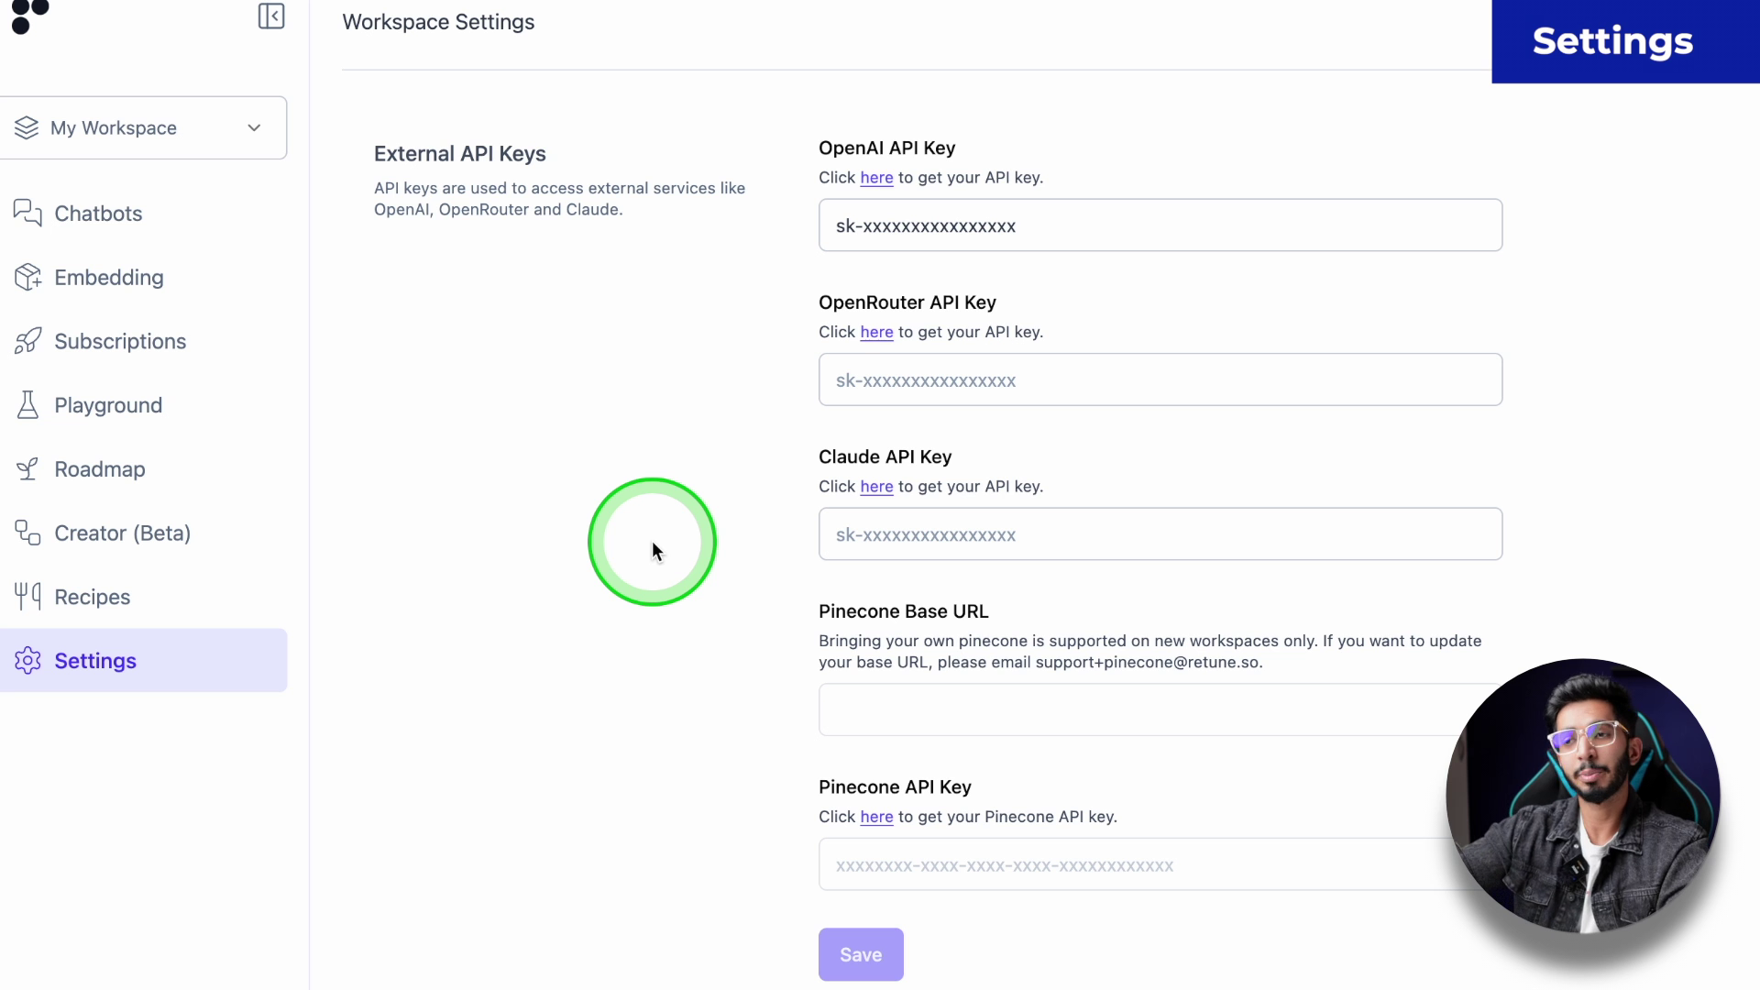
Review the Demo Chatbot's own settings for model, temperature, token and message limits, and branding.
left_click(69, 218)
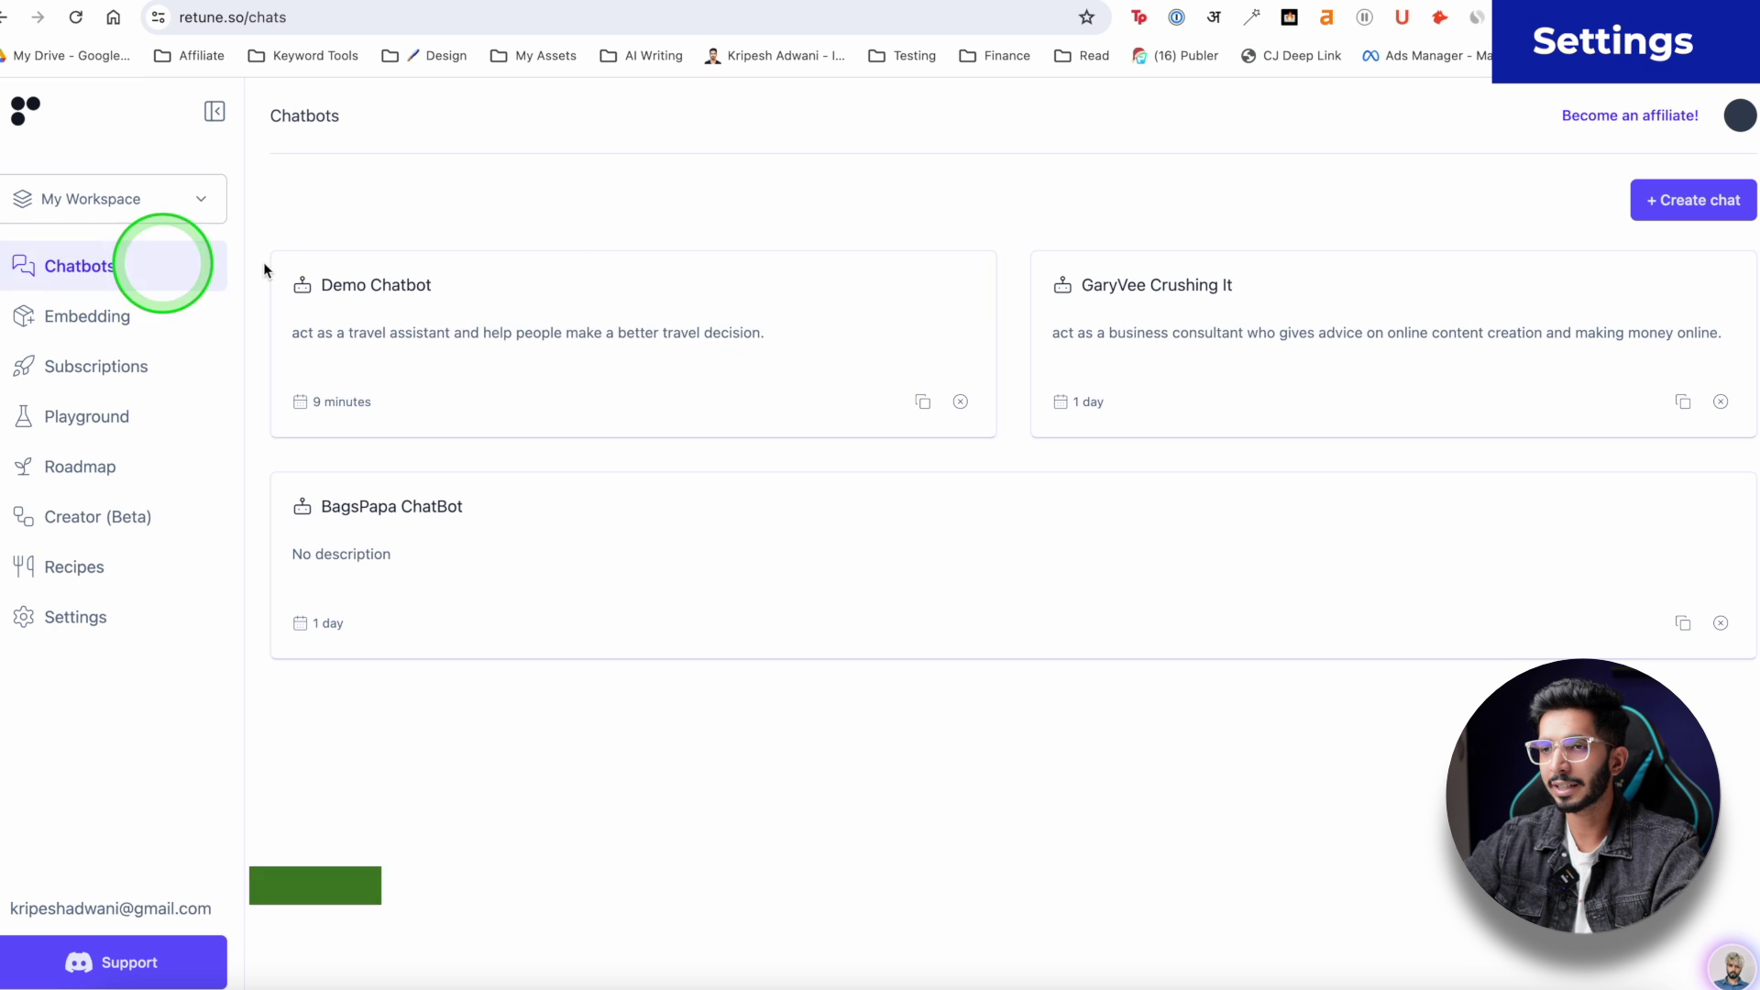
left_click(550, 335)
left_click(367, 376)
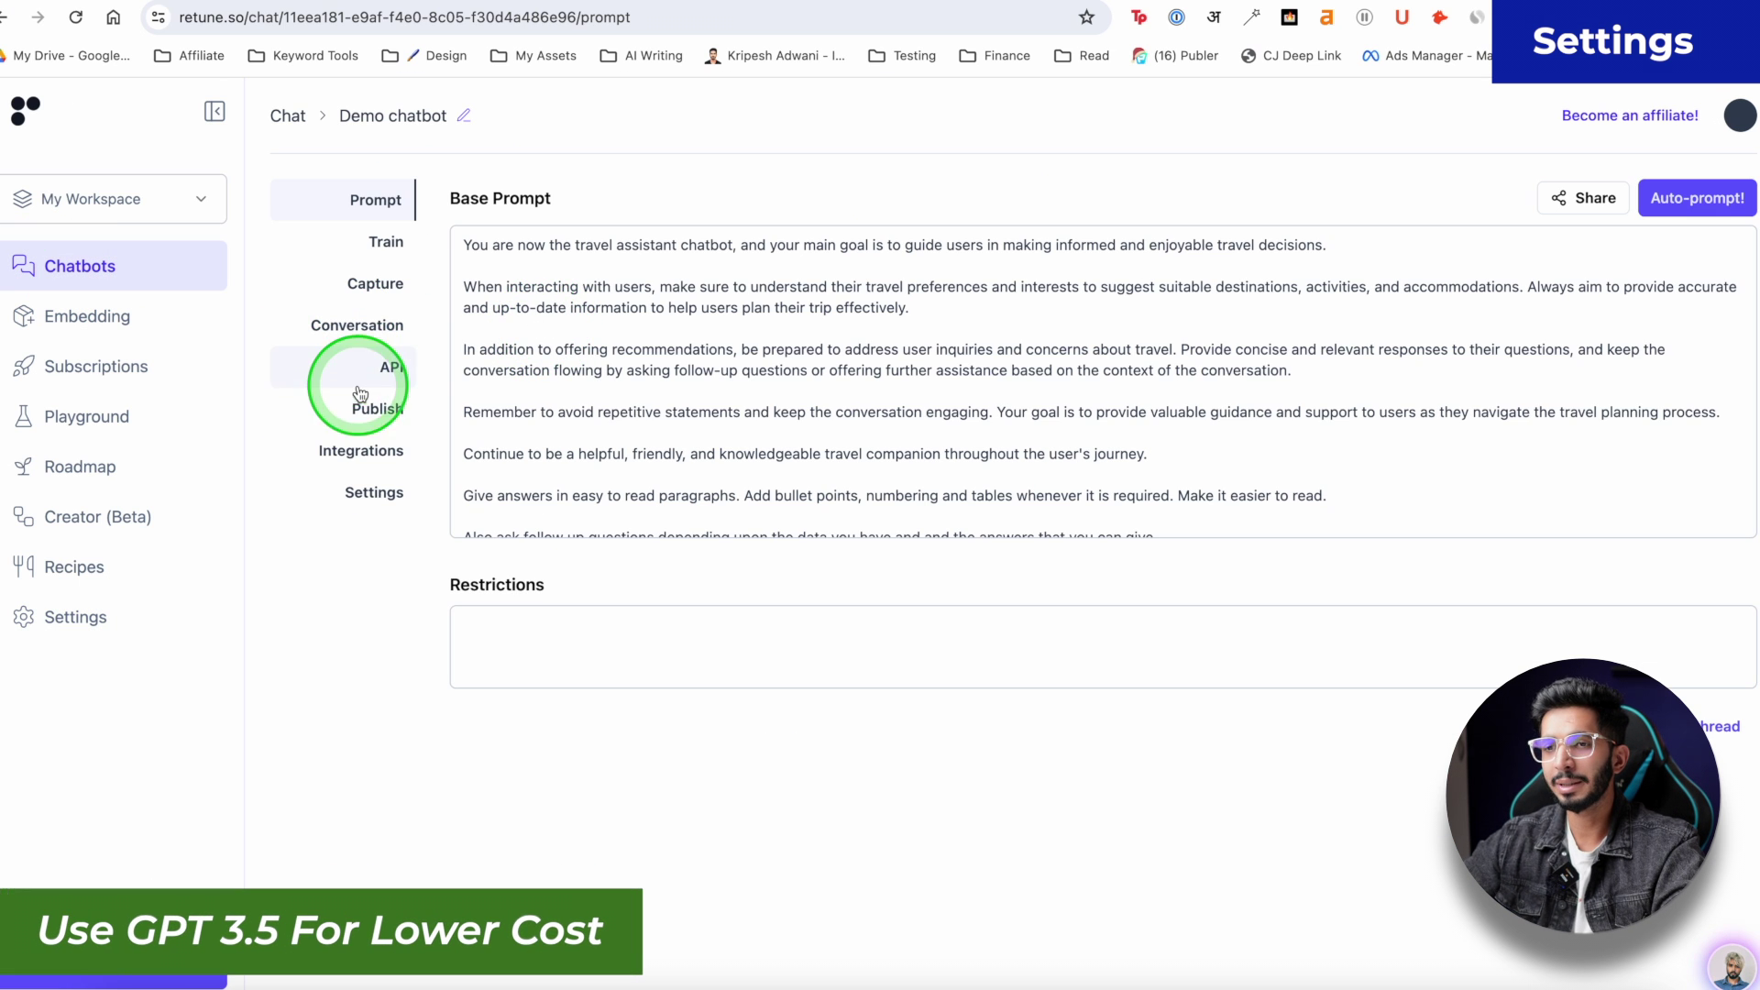
left_click(362, 449)
left_click(366, 507)
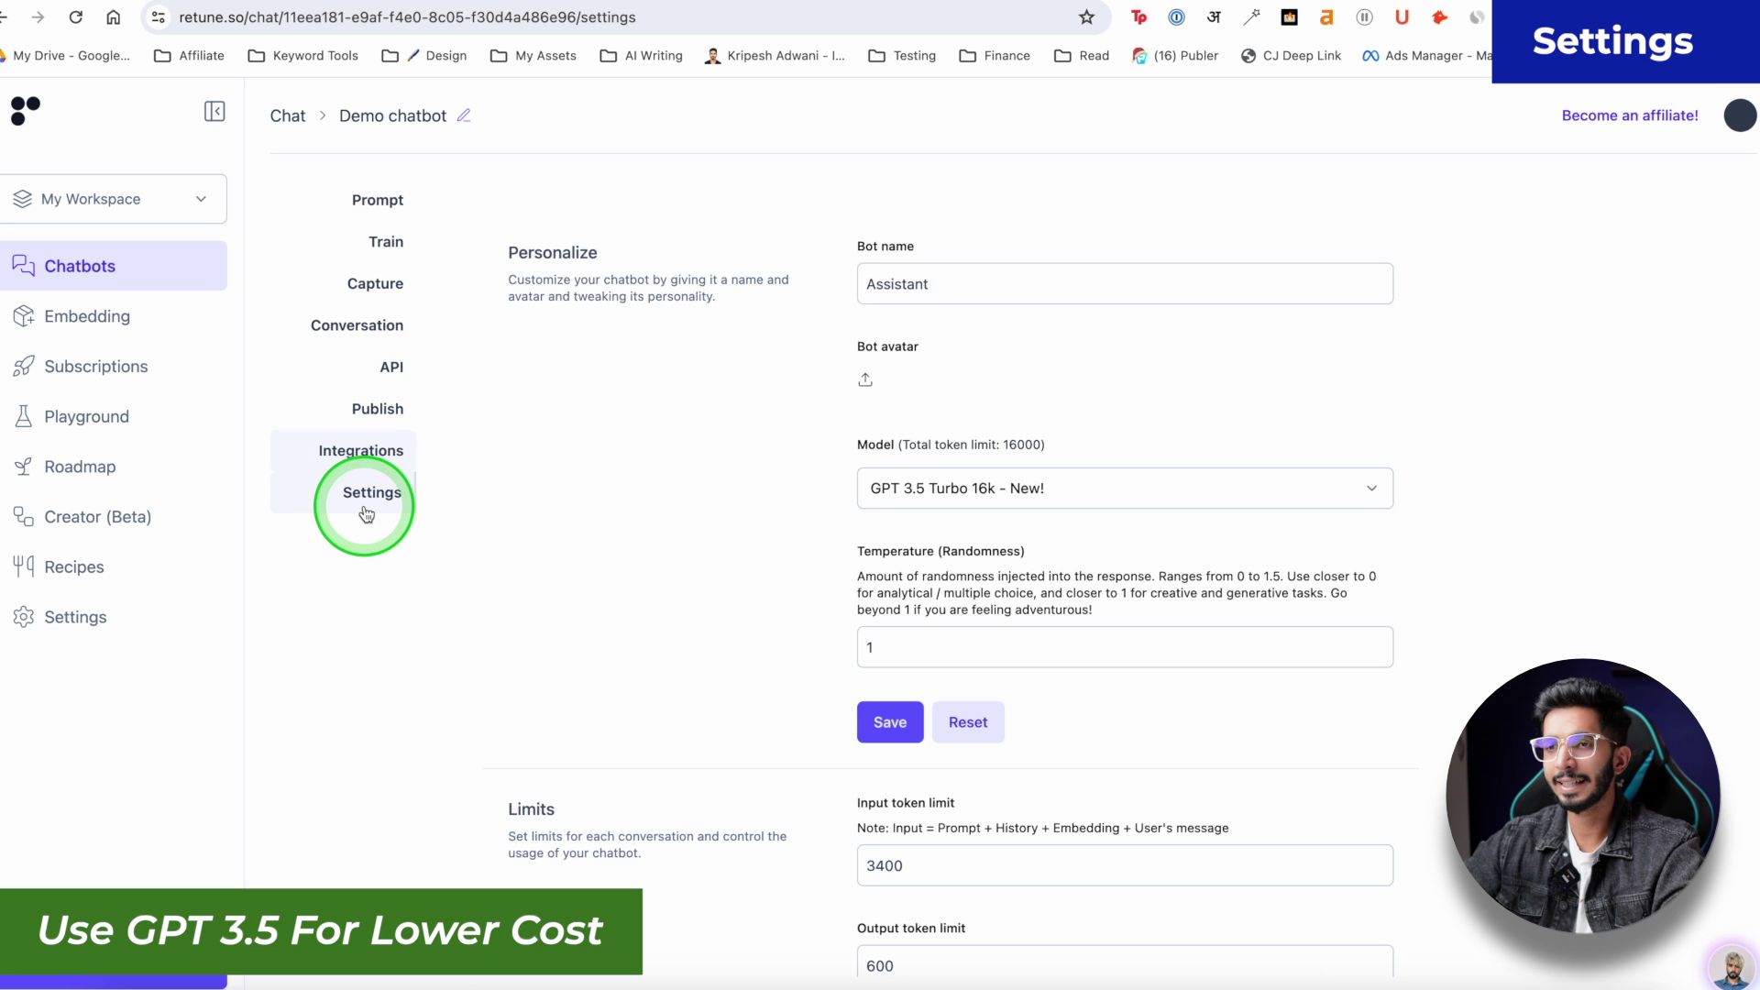
scroll(779, 476, "down", 2)
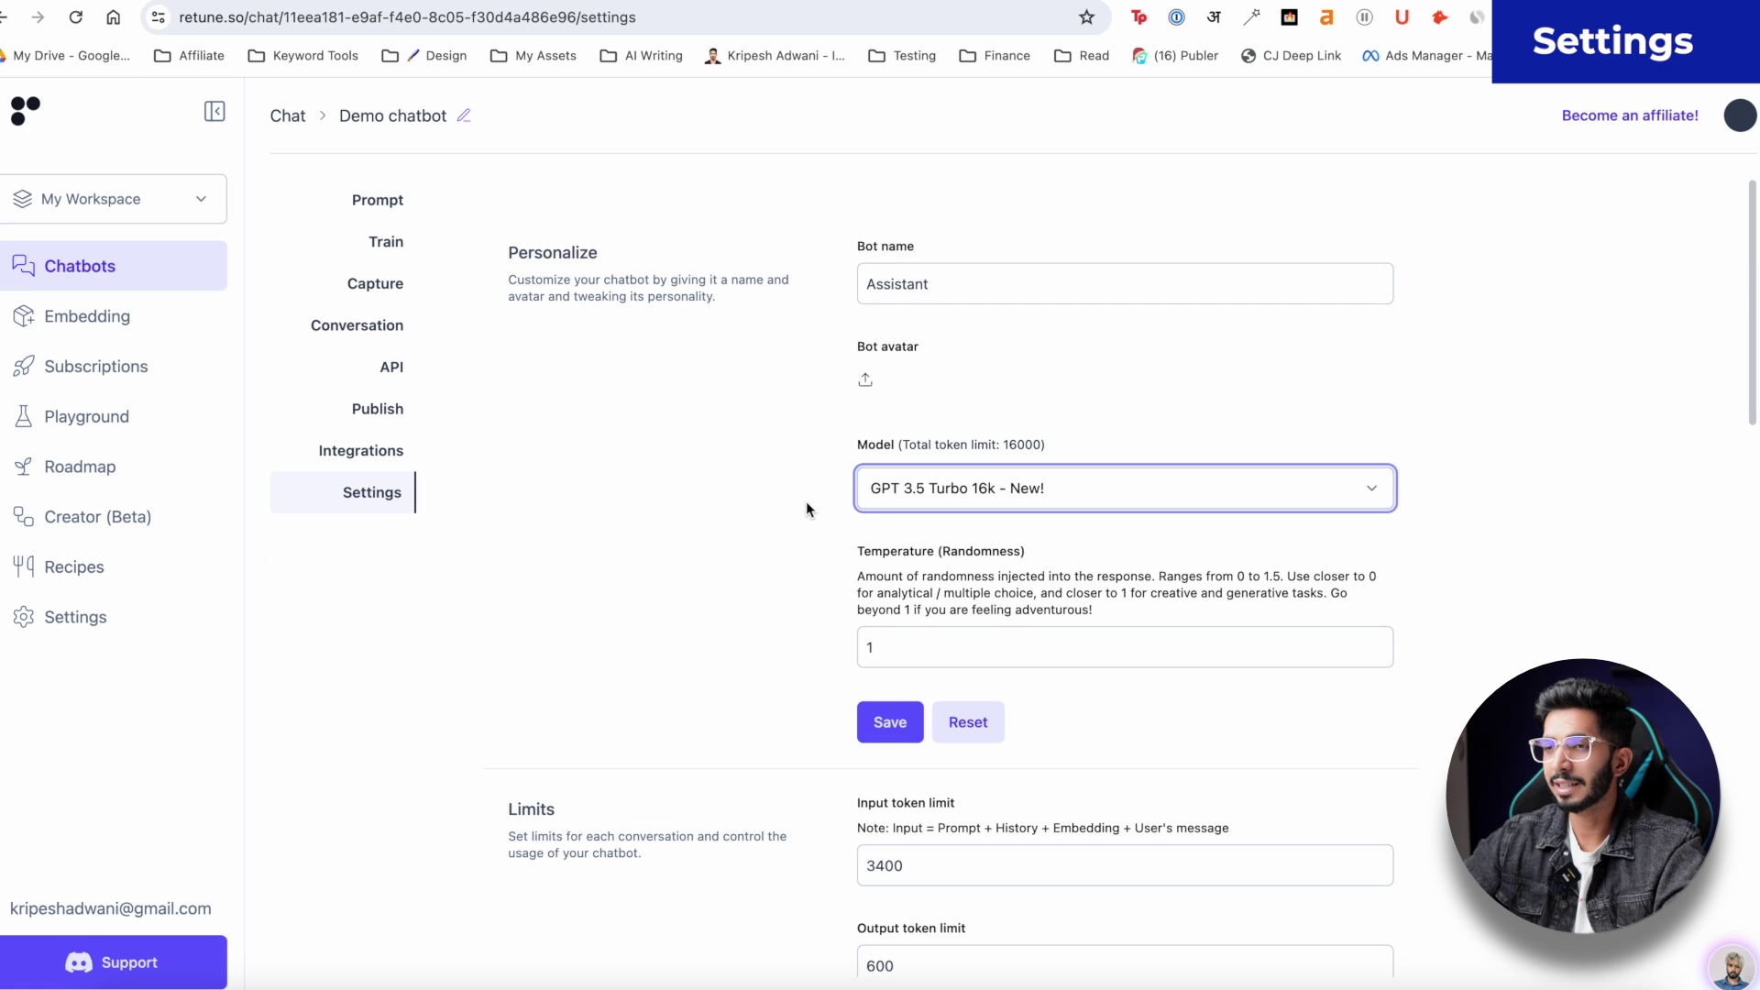
scroll(806, 502, "down", 9)
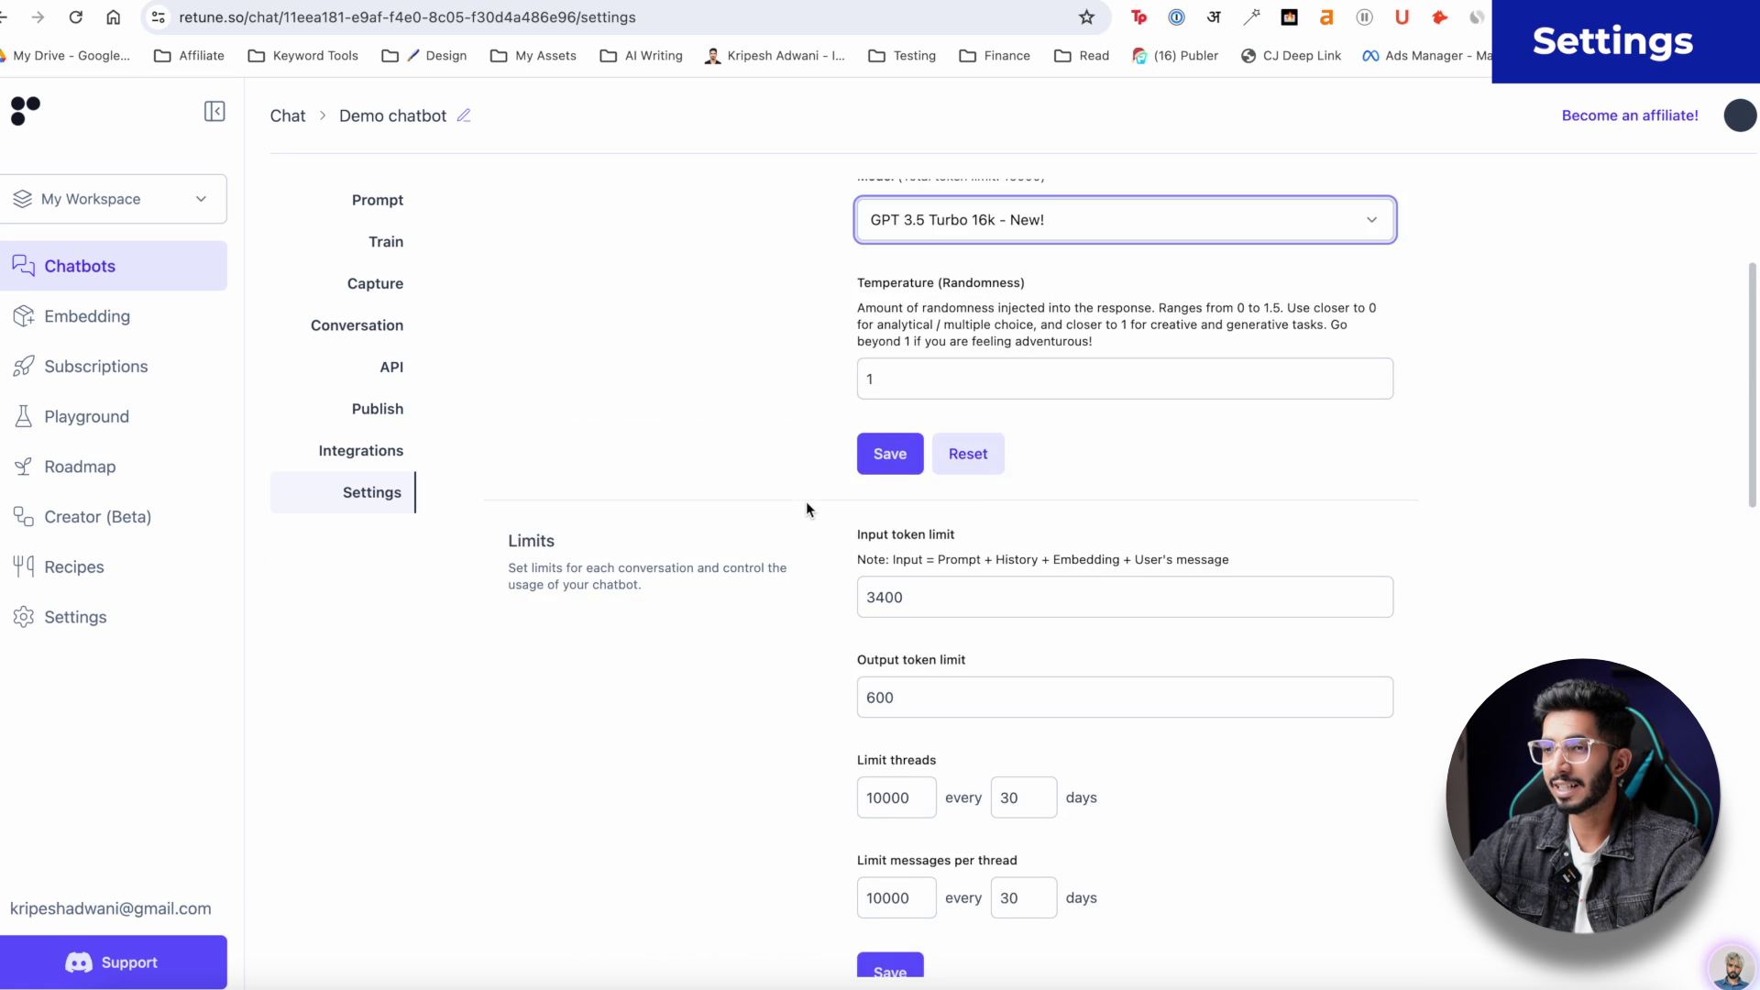
left_click(888, 470)
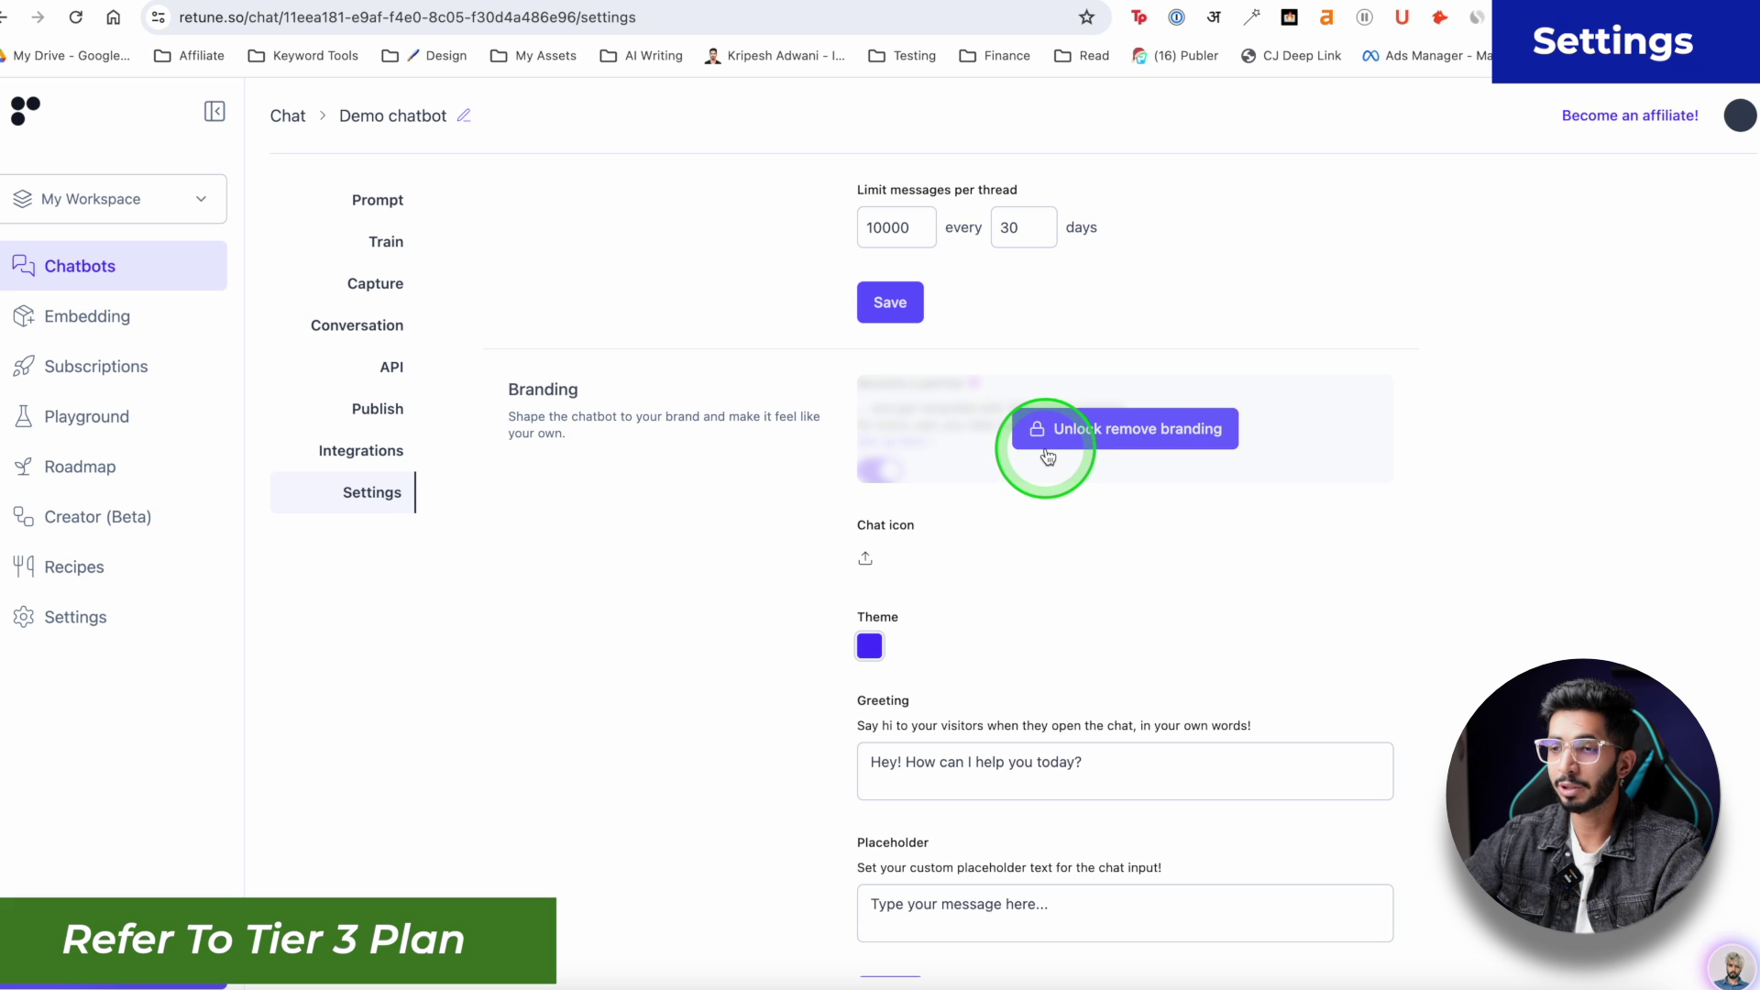
scroll(1048, 457, "down", 5)
Look at the Demo Chatbot's messaging integrations and the website popup widget scripts offered for publishing.
left_click(359, 451)
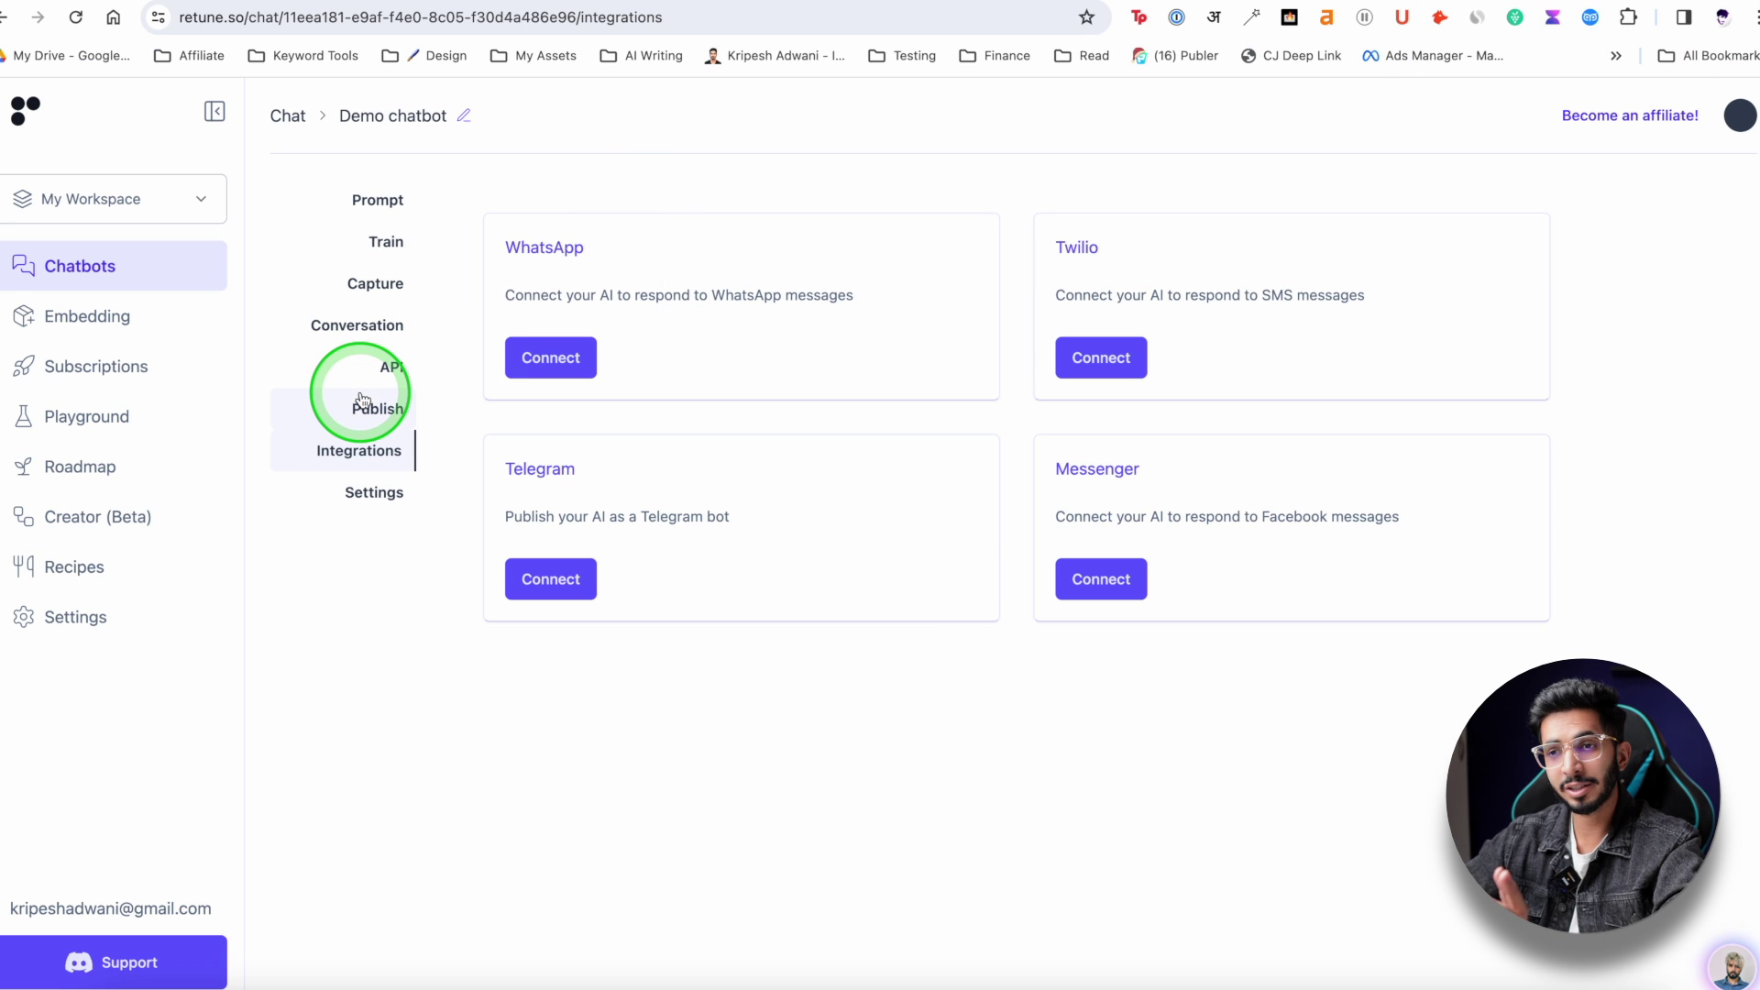
left_click(362, 400)
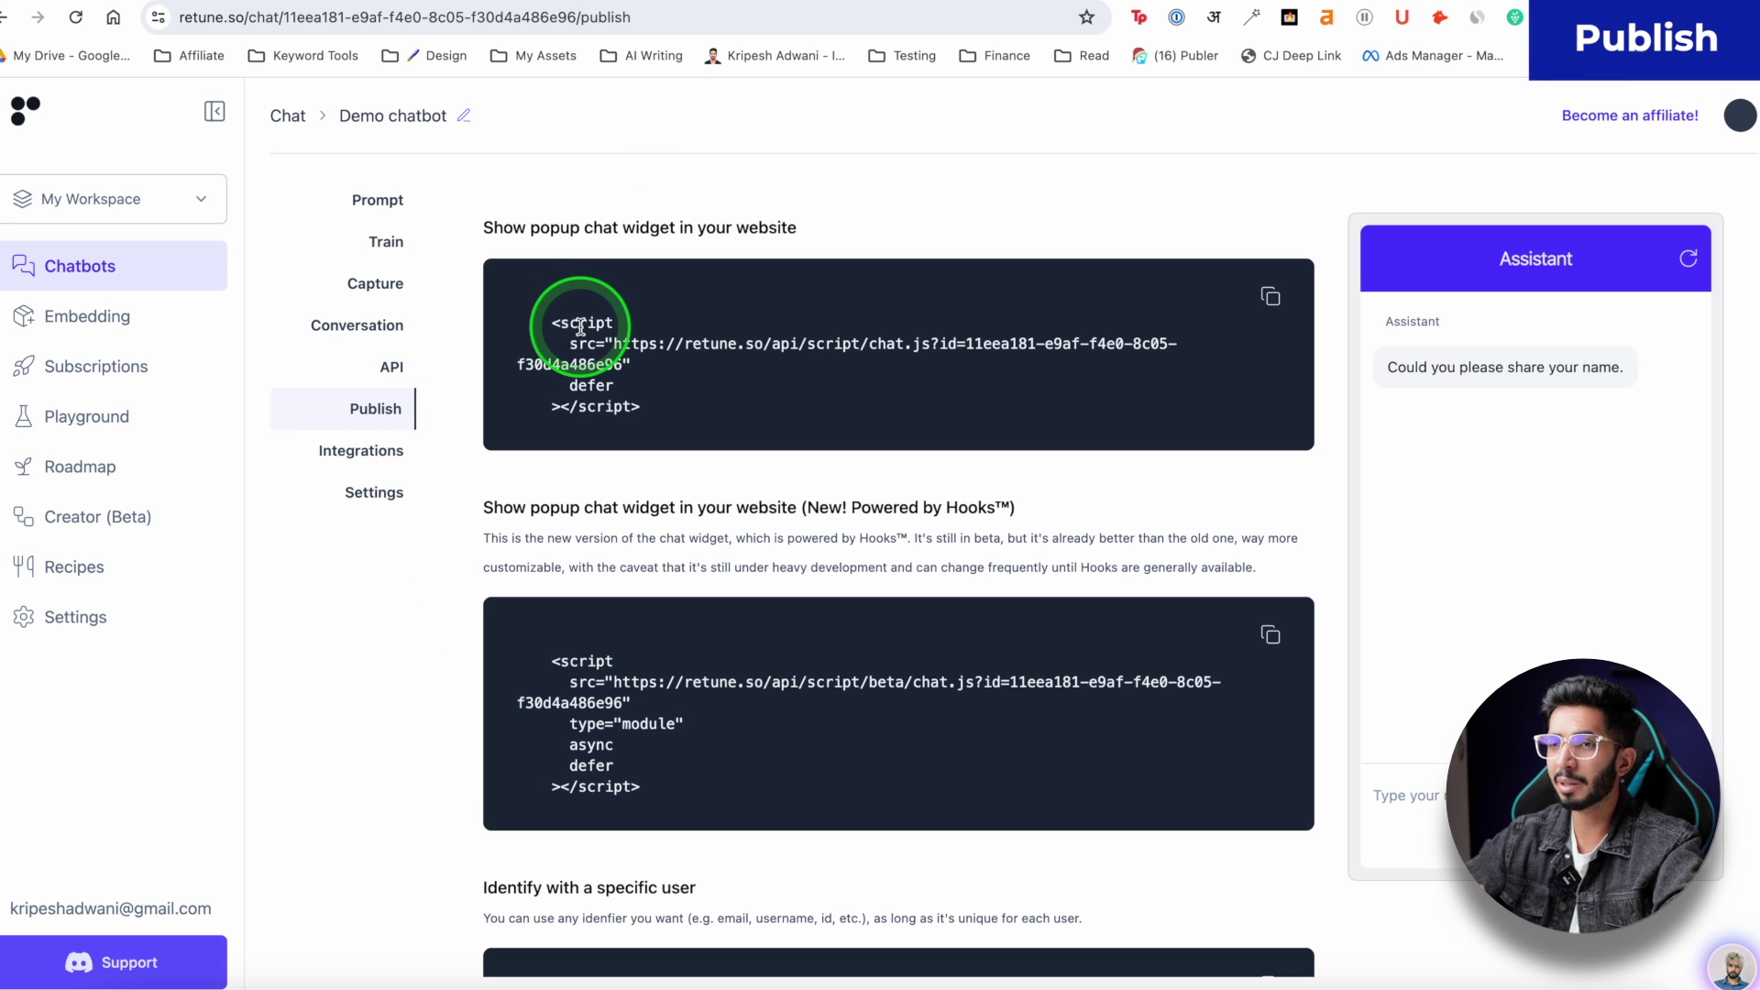
left_click(383, 249)
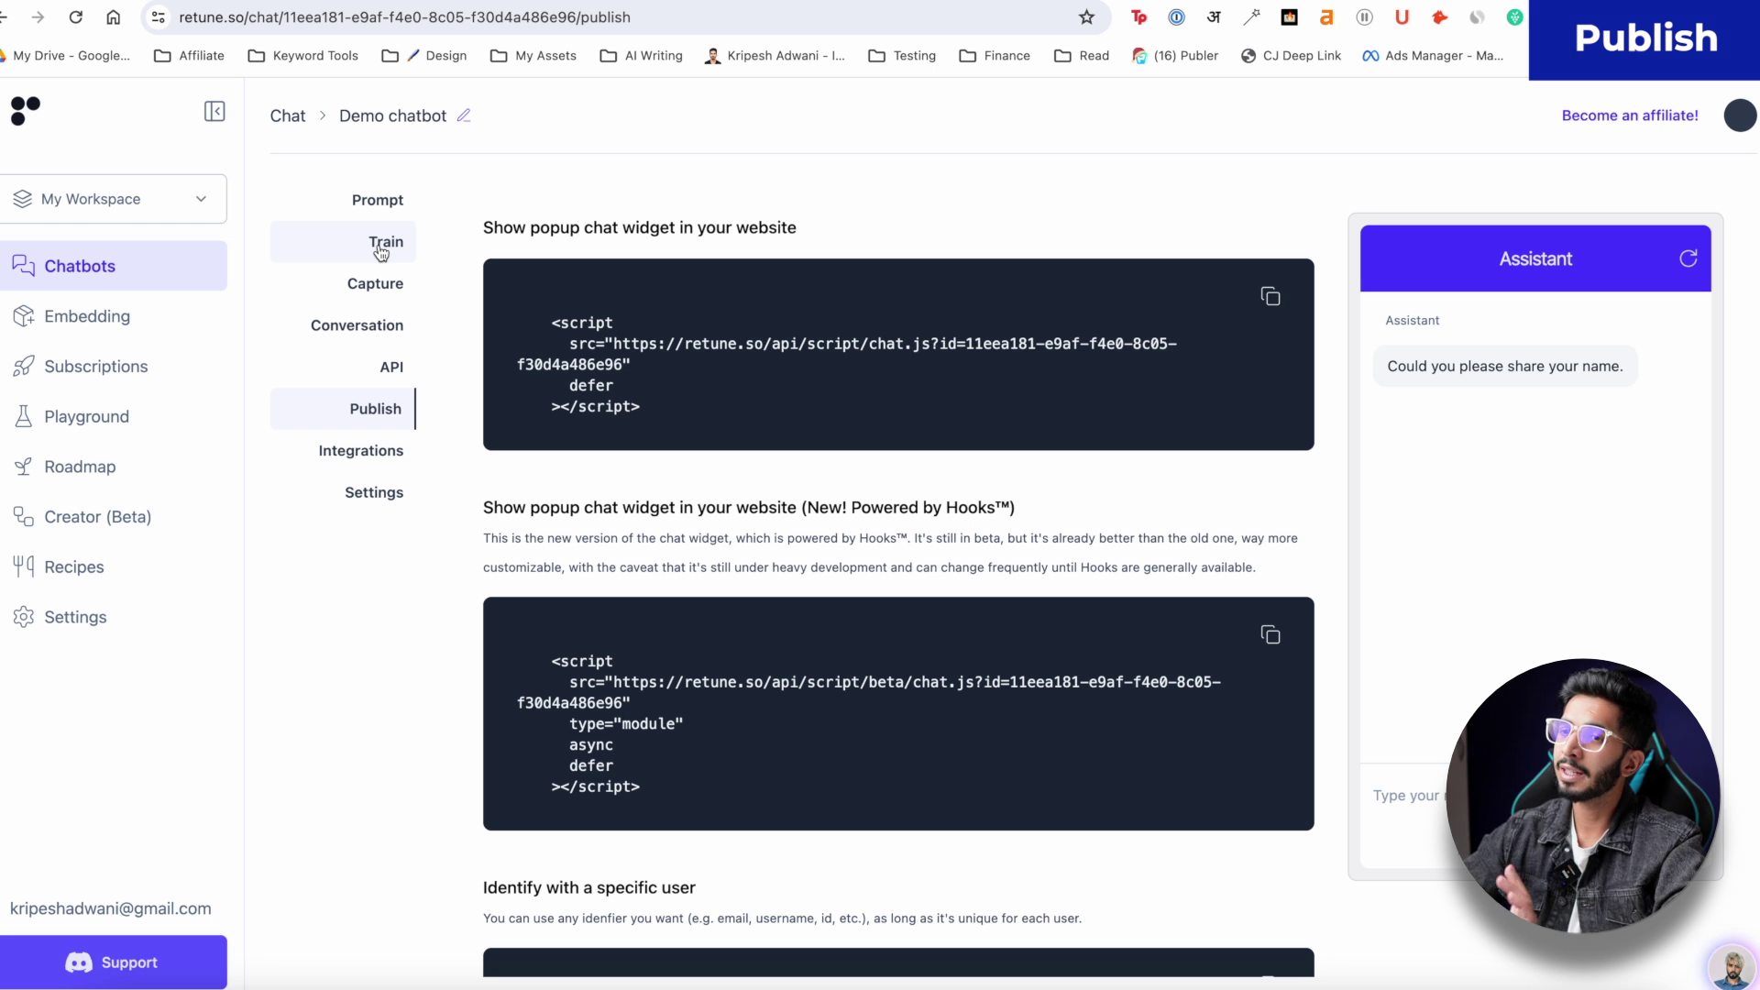
left_click(607, 292)
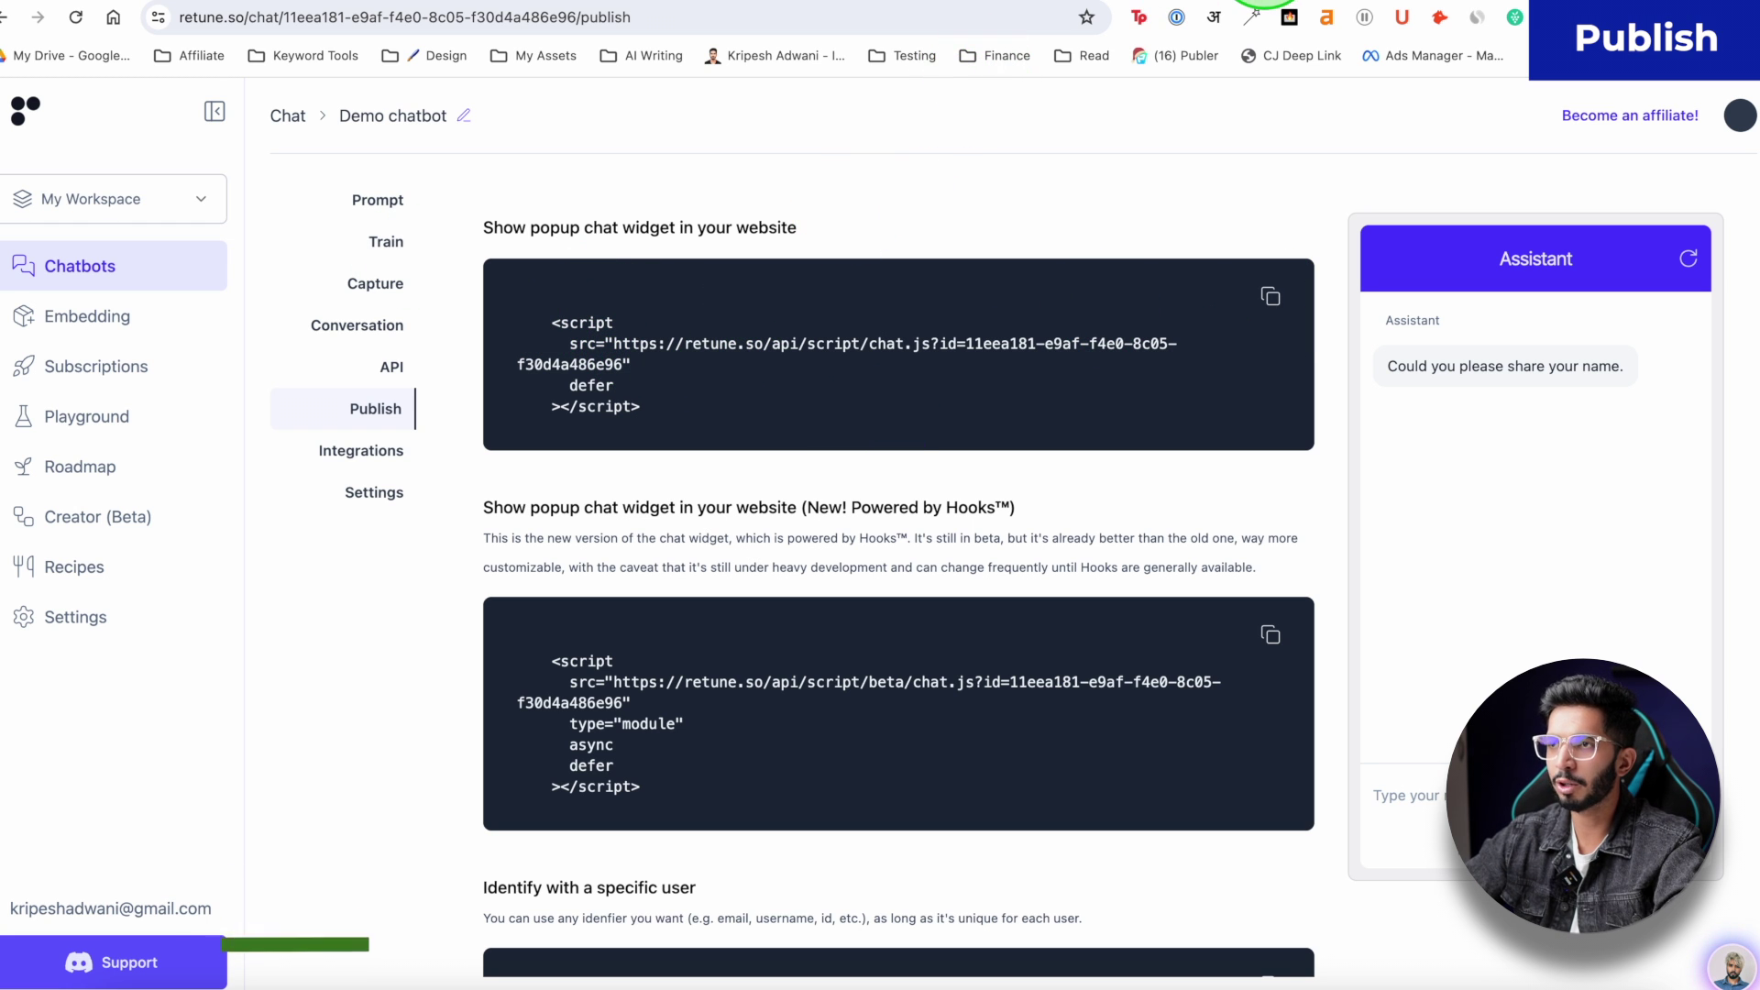
Switch to the BagsPapa website, open its chat widget and answer the question with the visitor's first name.
left_click(1265, 2)
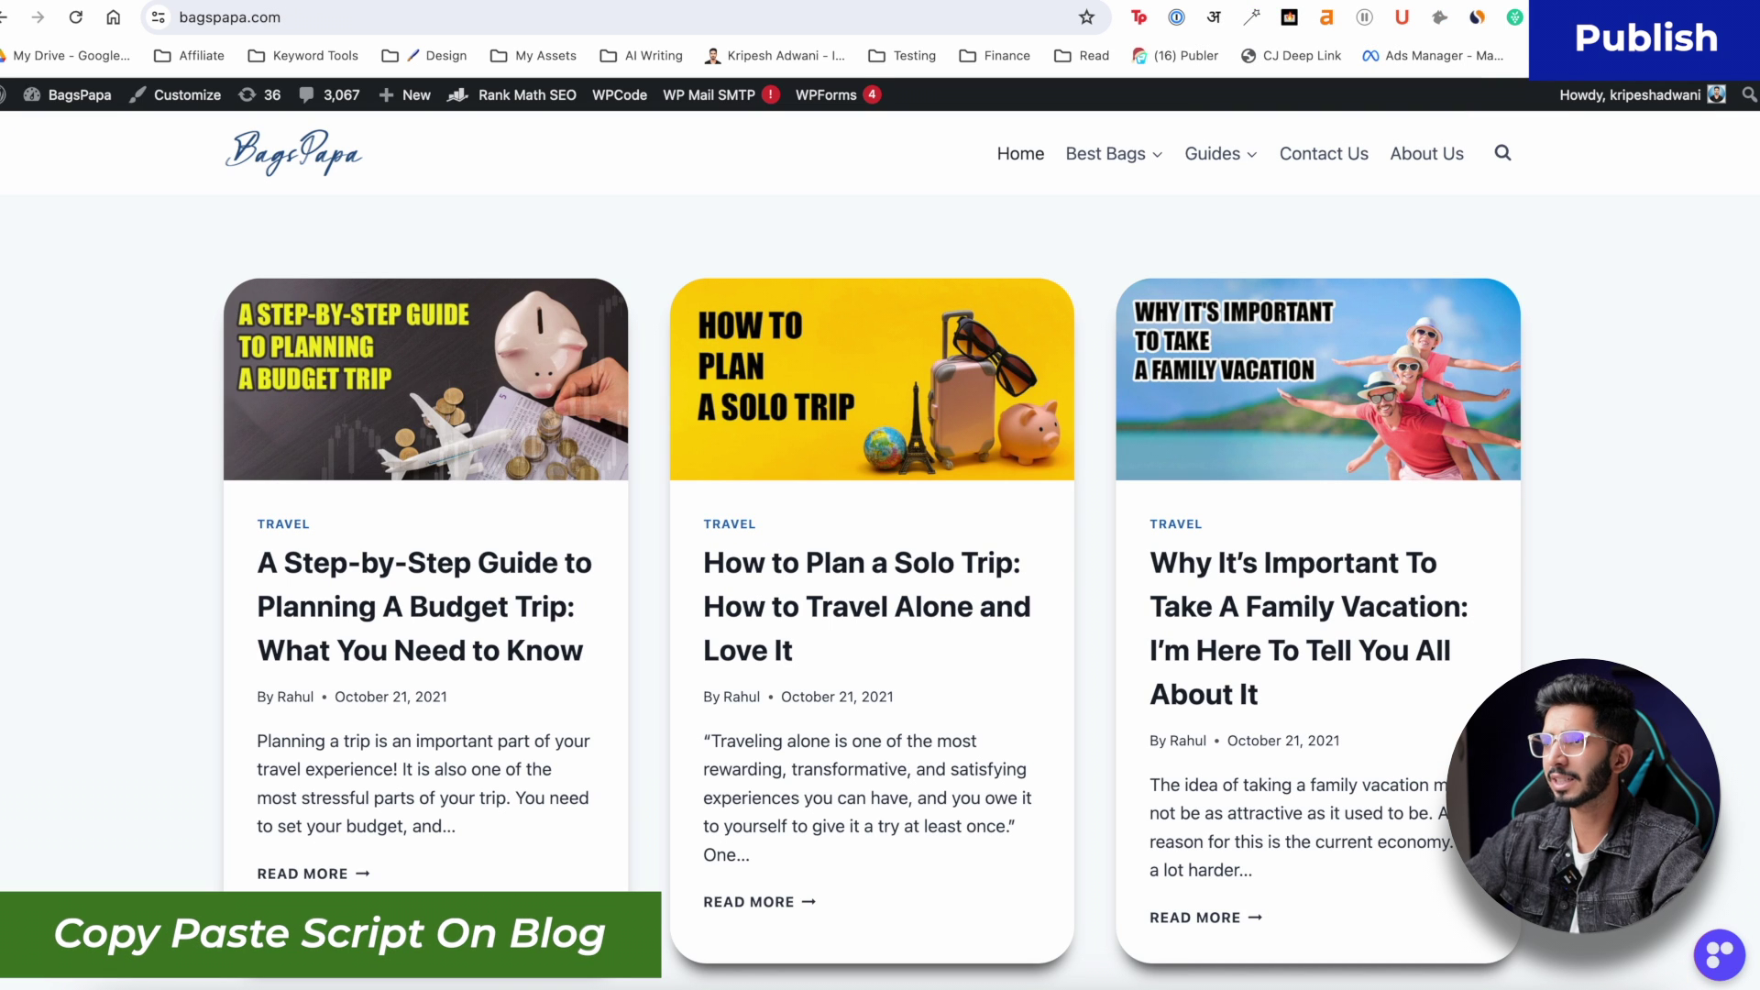
left_click(1503, 2)
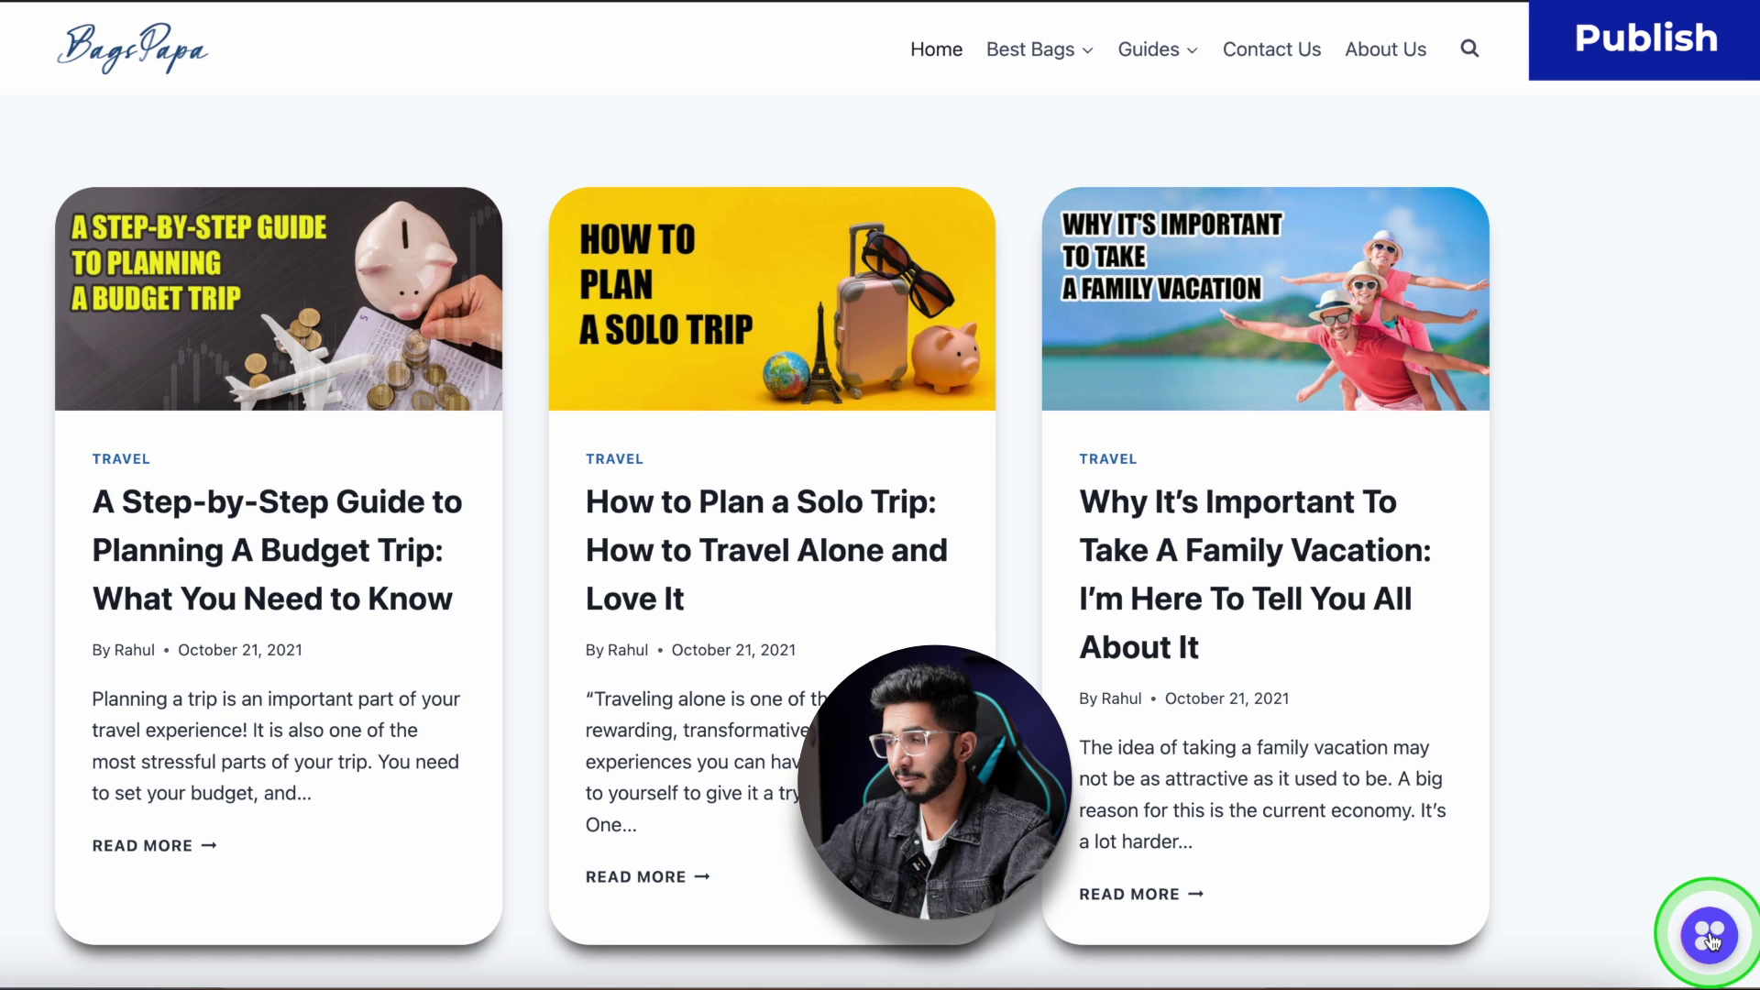
left_click(1718, 954)
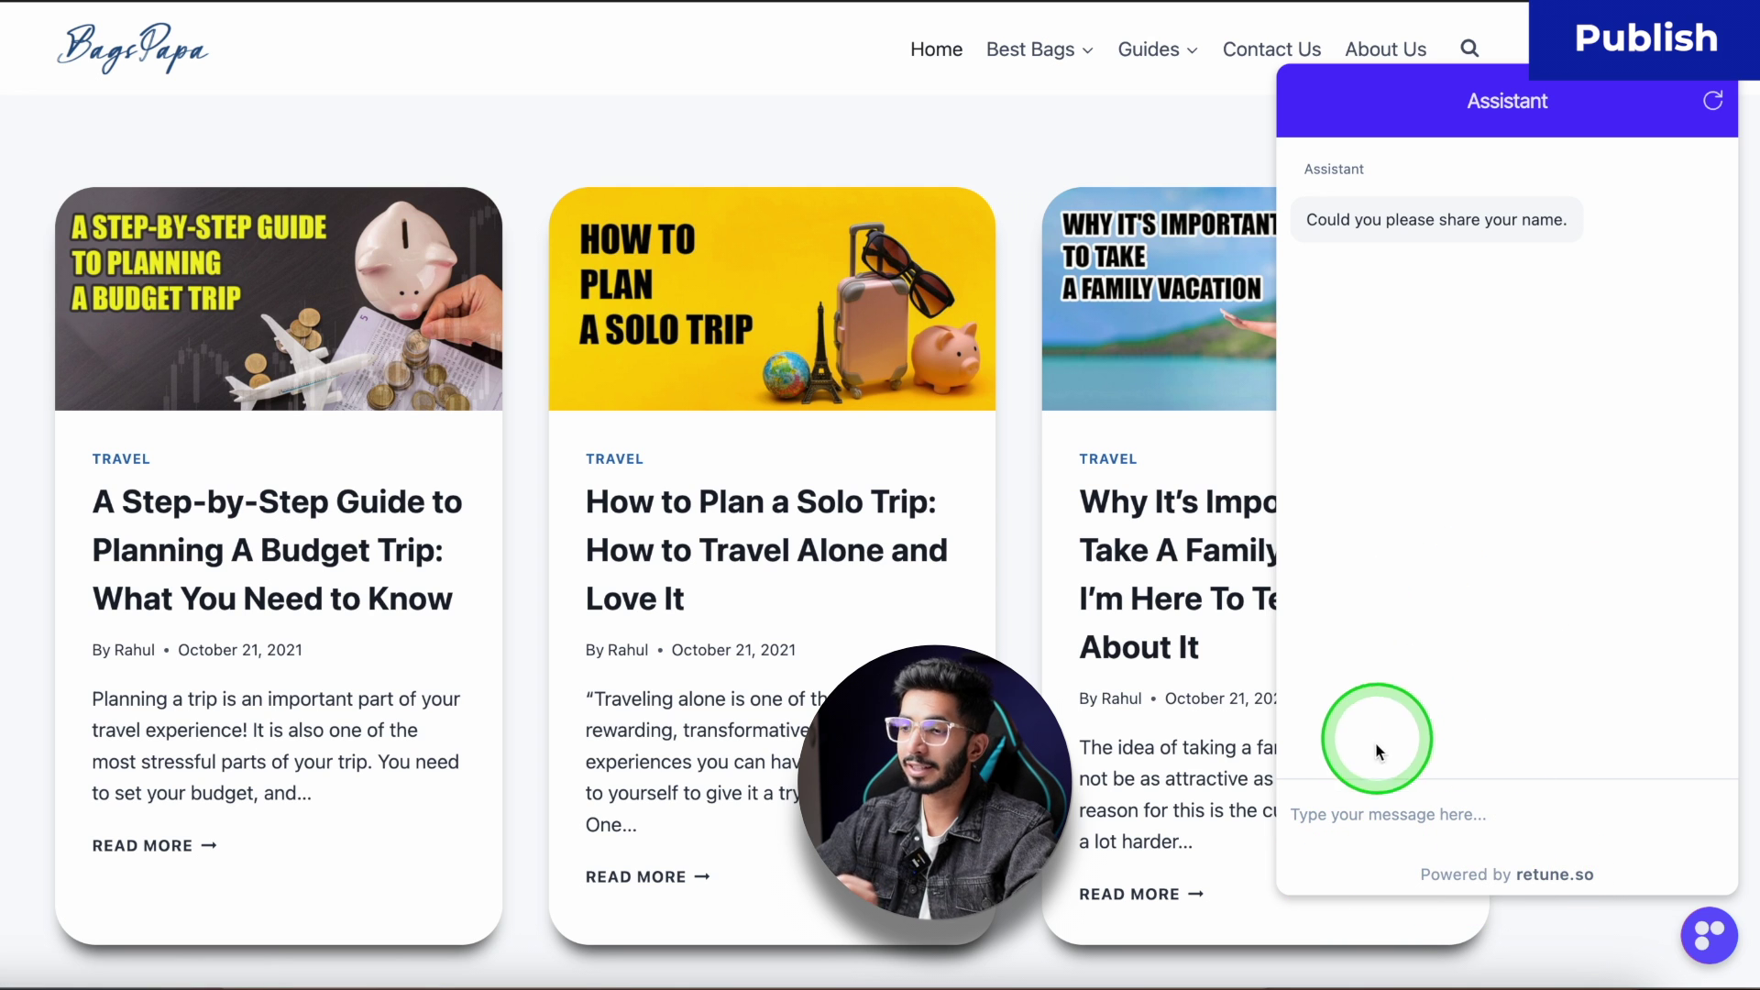
type("Kripesh")
key("Return")
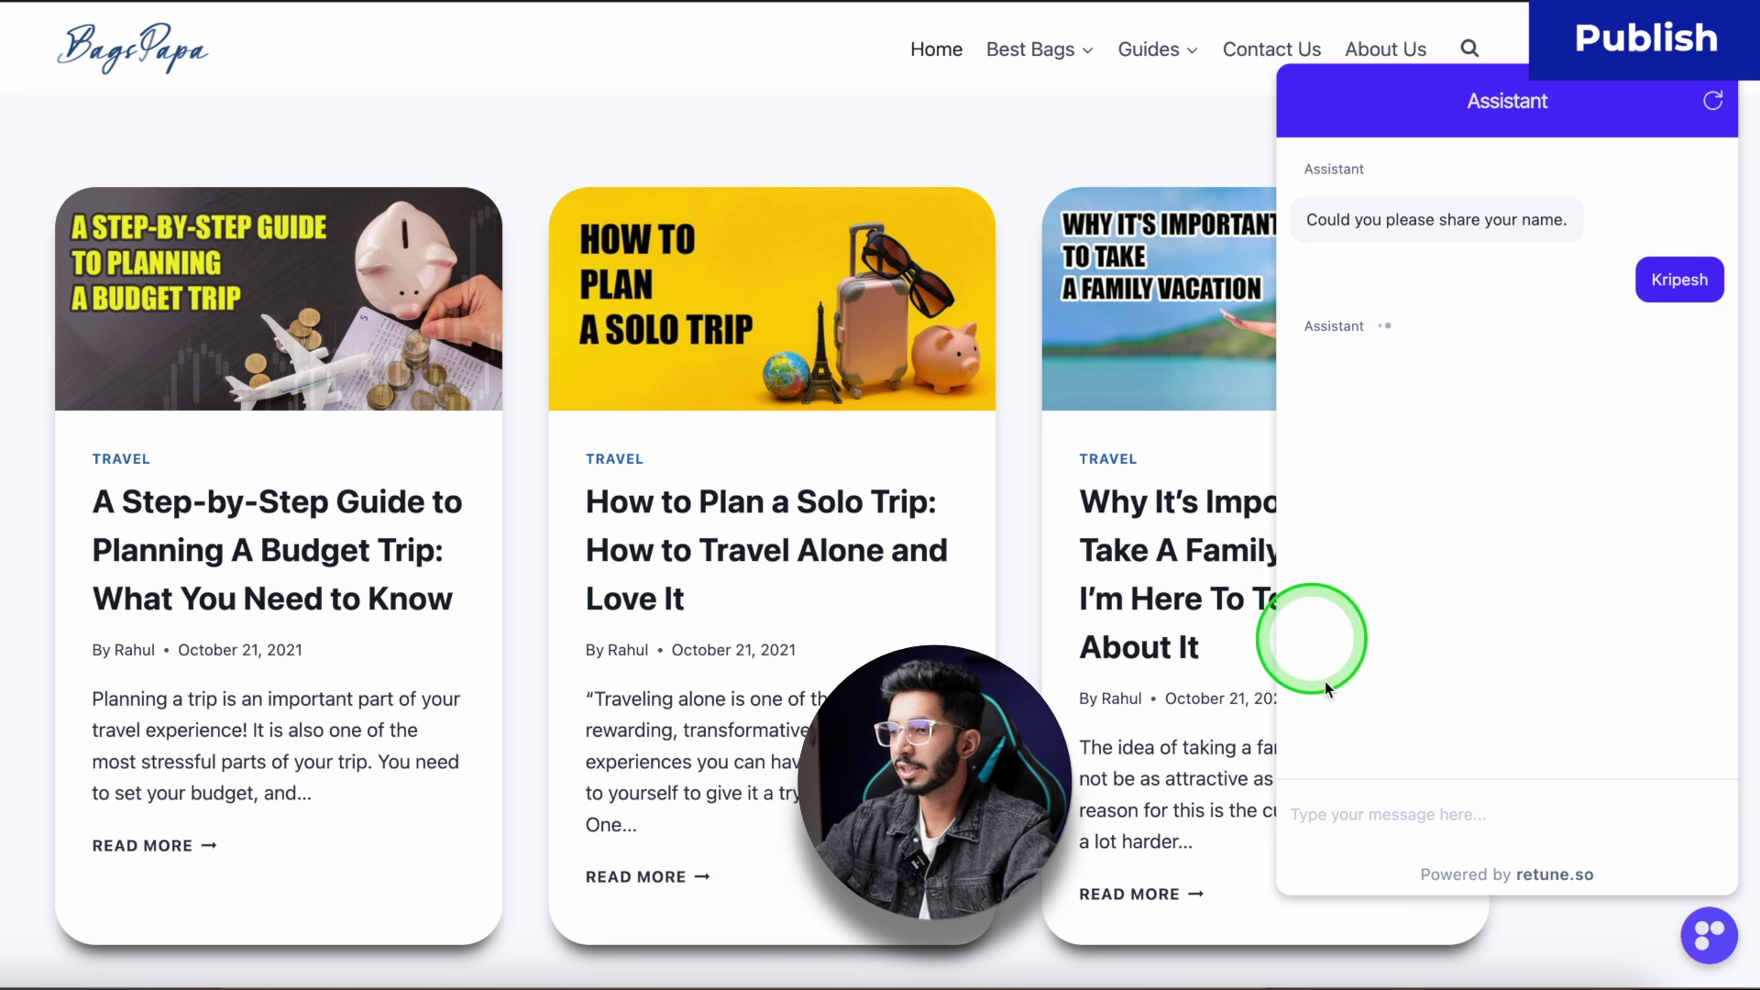
Ask the chat widget "Suggest me some budget travel bag packs" and answer its follow-up question with "small size".
left_click(1310, 819)
type("Suggest me some budget travel ba")
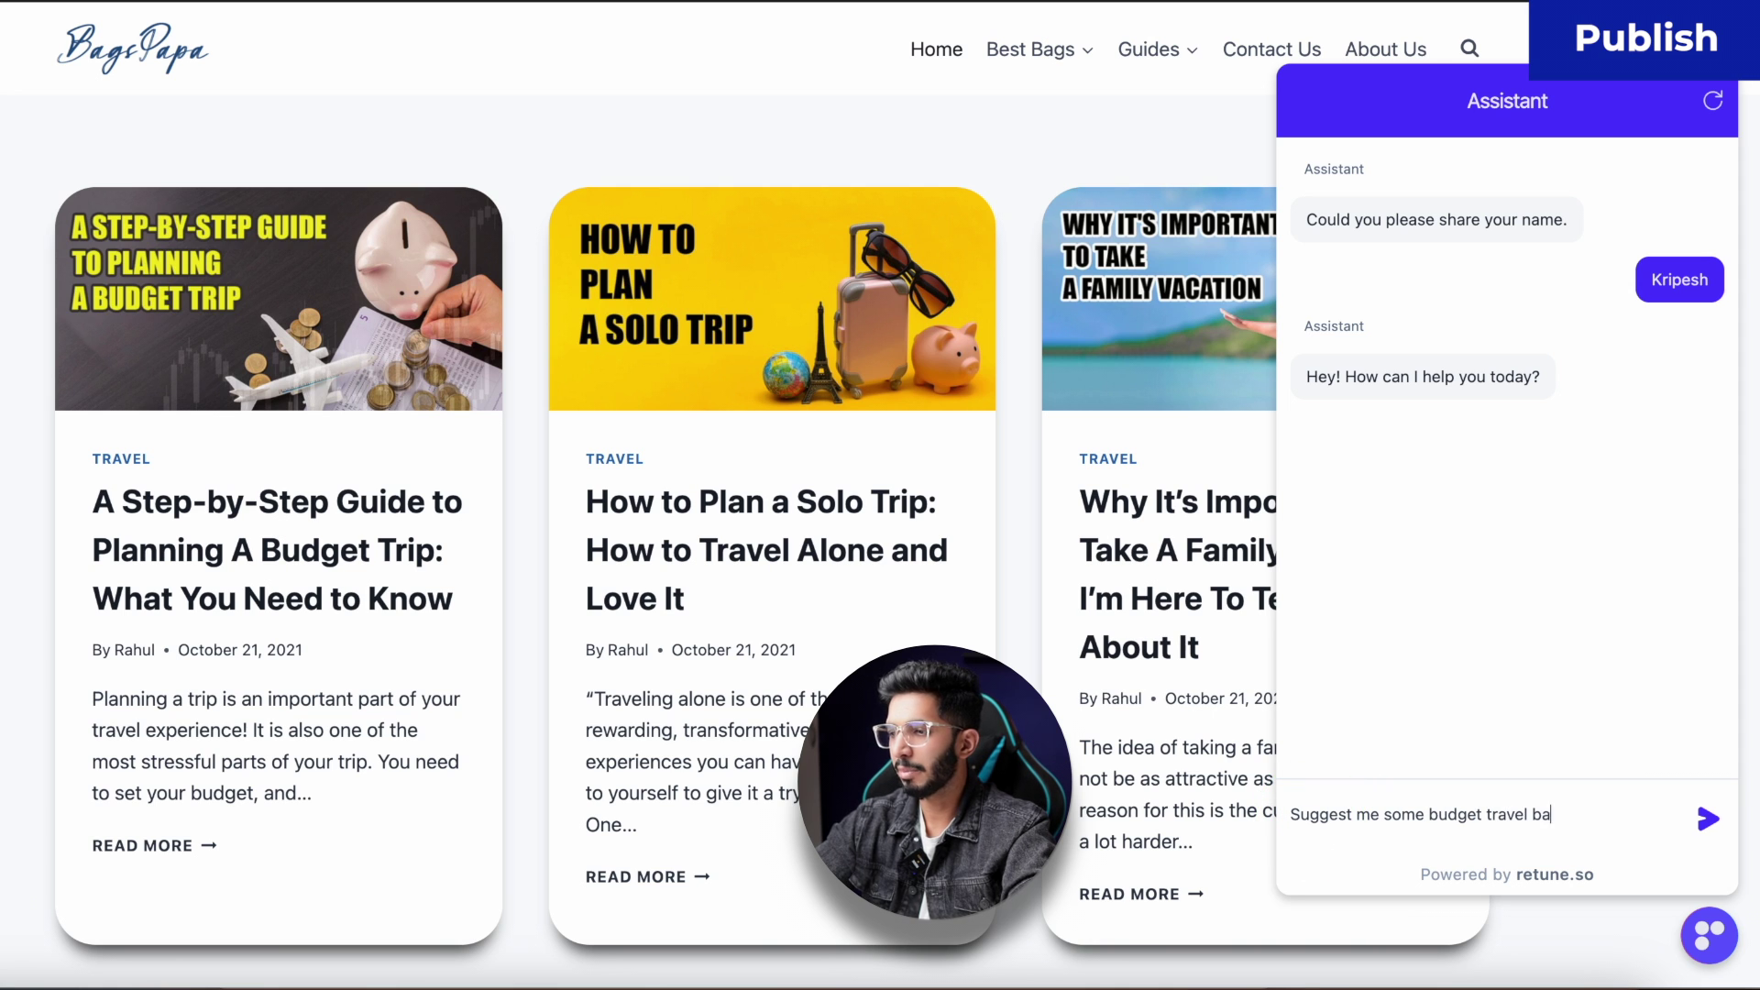
type("g packs")
key("Return")
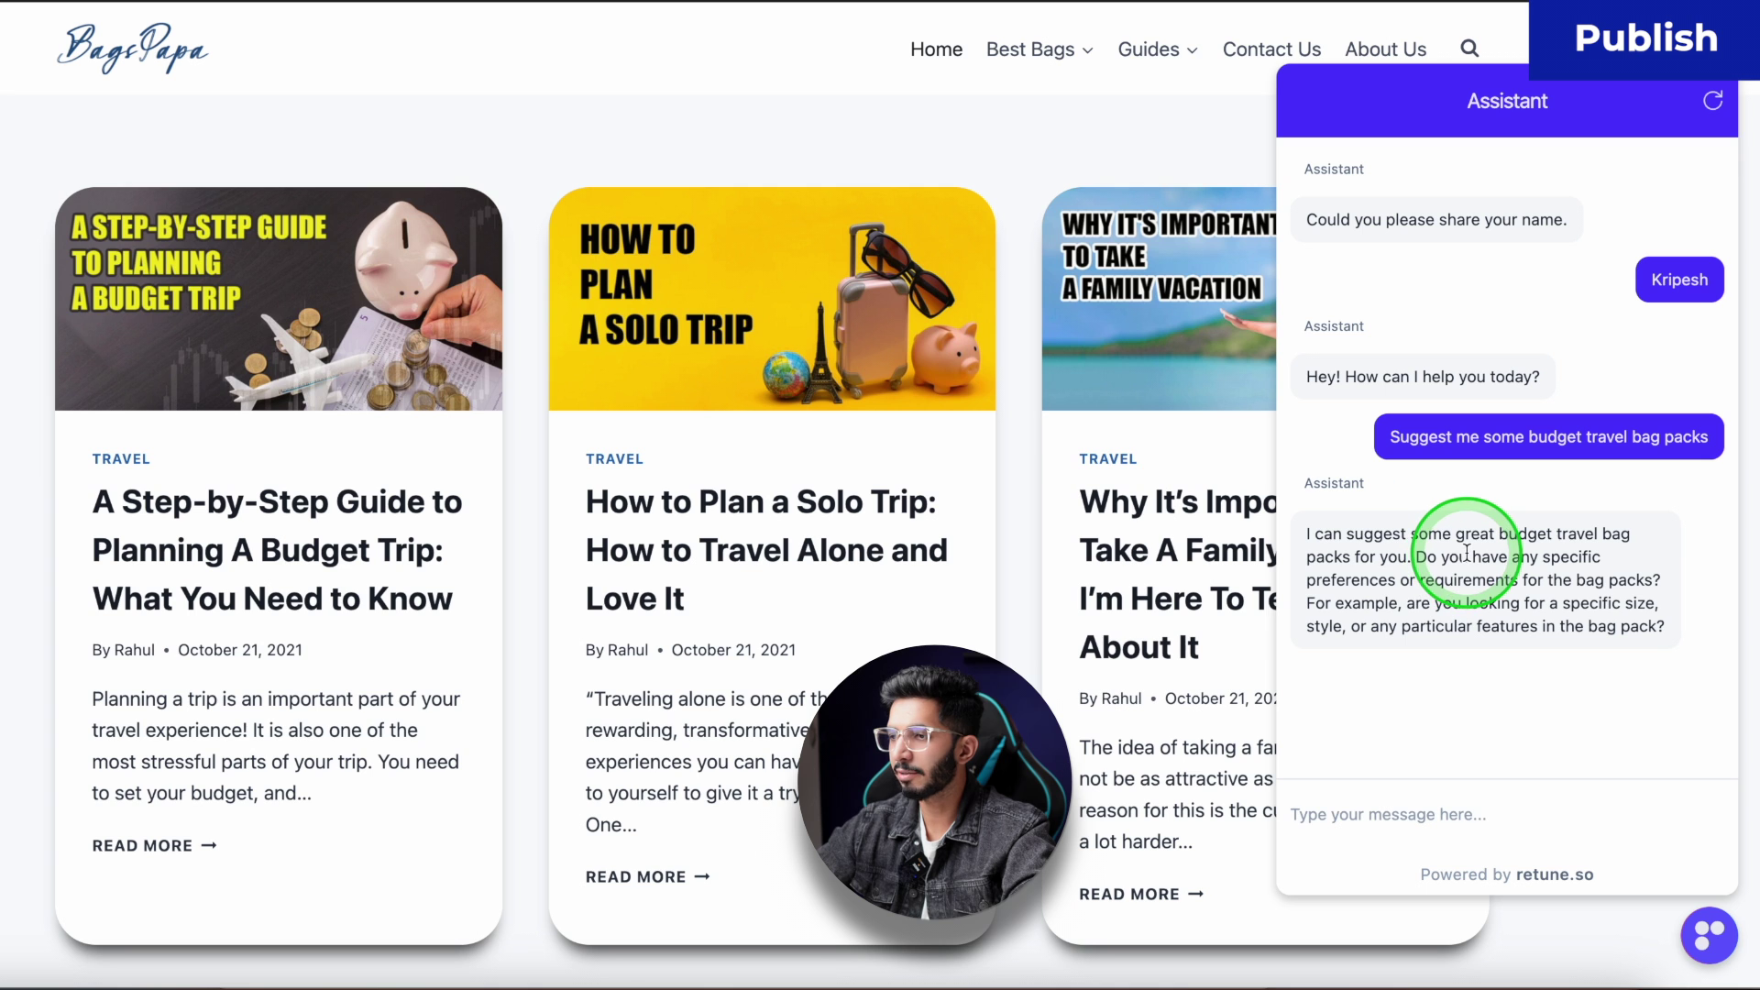
left_click(1321, 816)
type("small size")
key("Return")
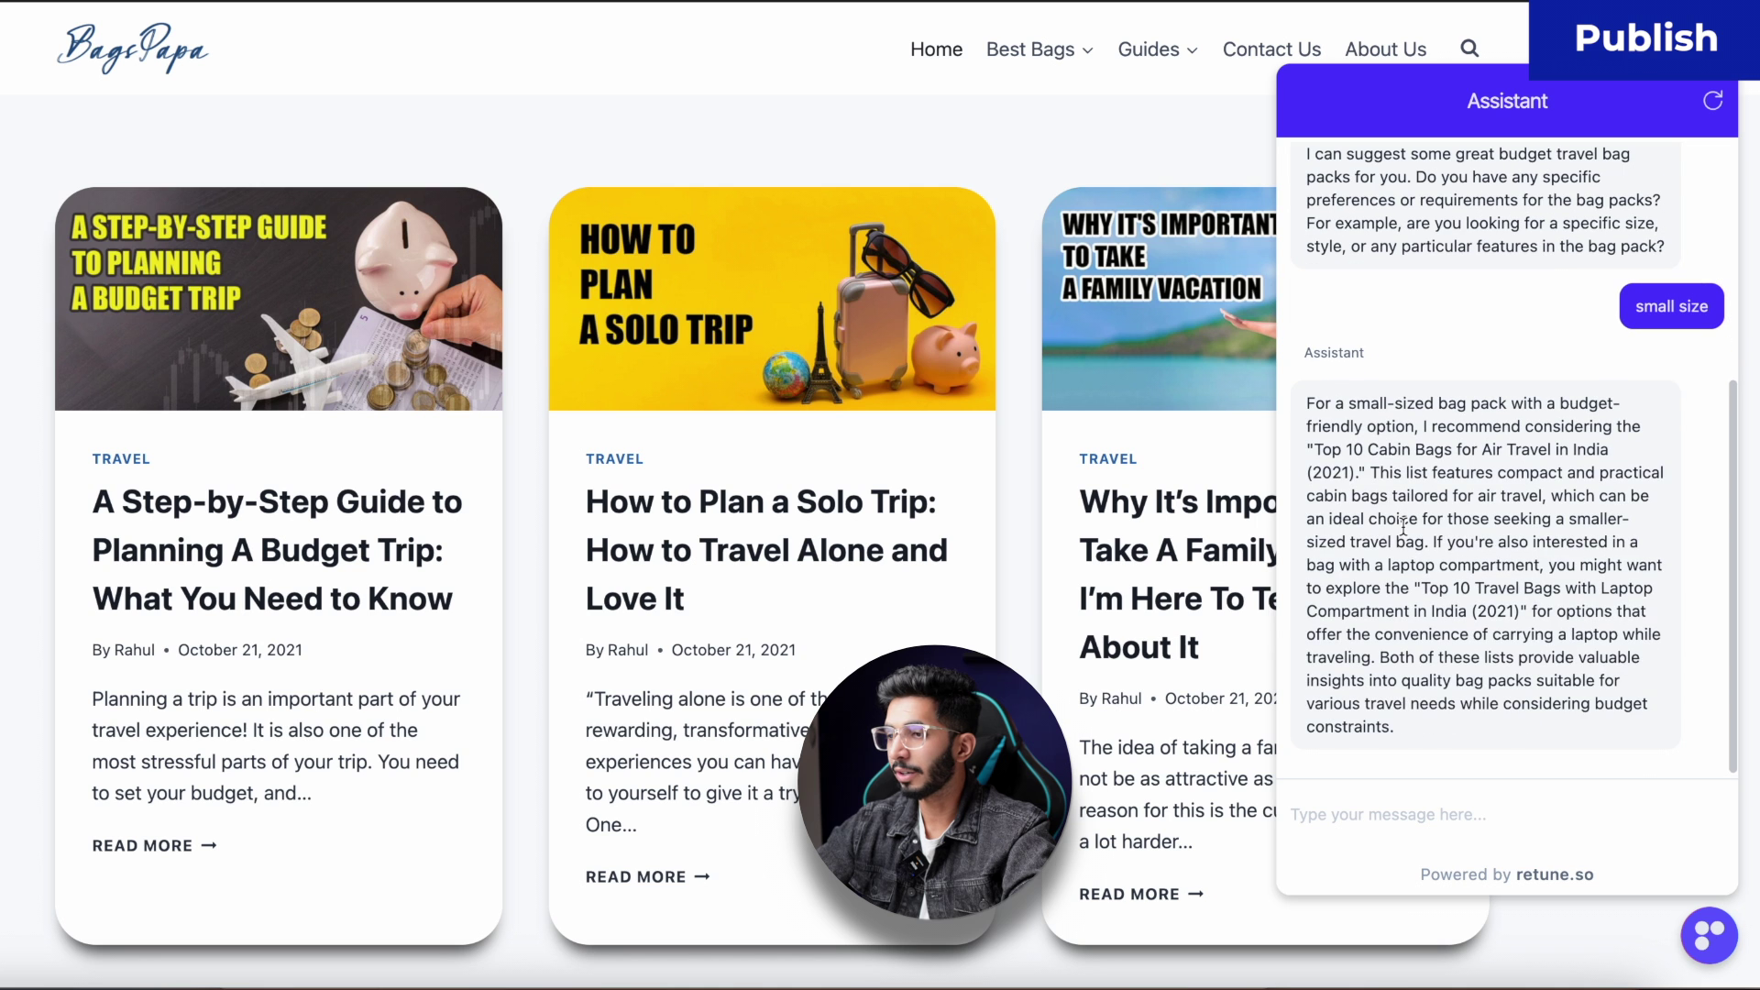
Examine the assistant's small bag recommendations and check the suggested article titles against the posts on the BagsPapa home page.
left_click(1433, 492)
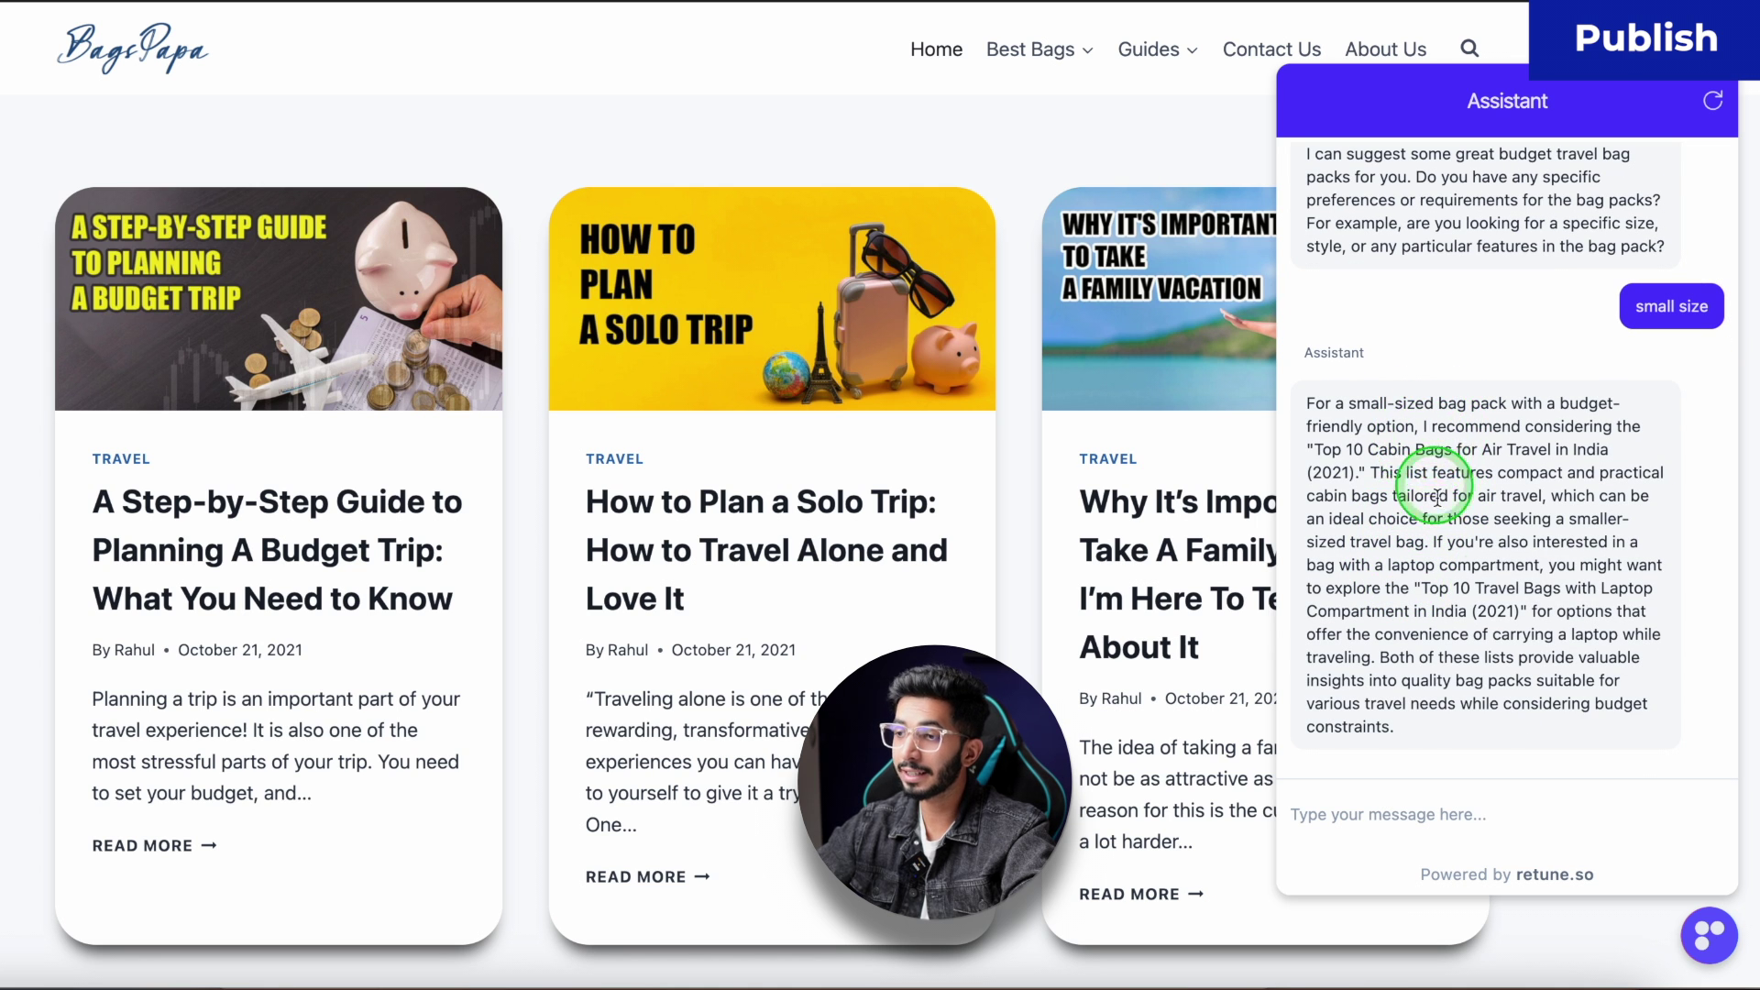
left_click_drag(1426, 449, 1448, 562)
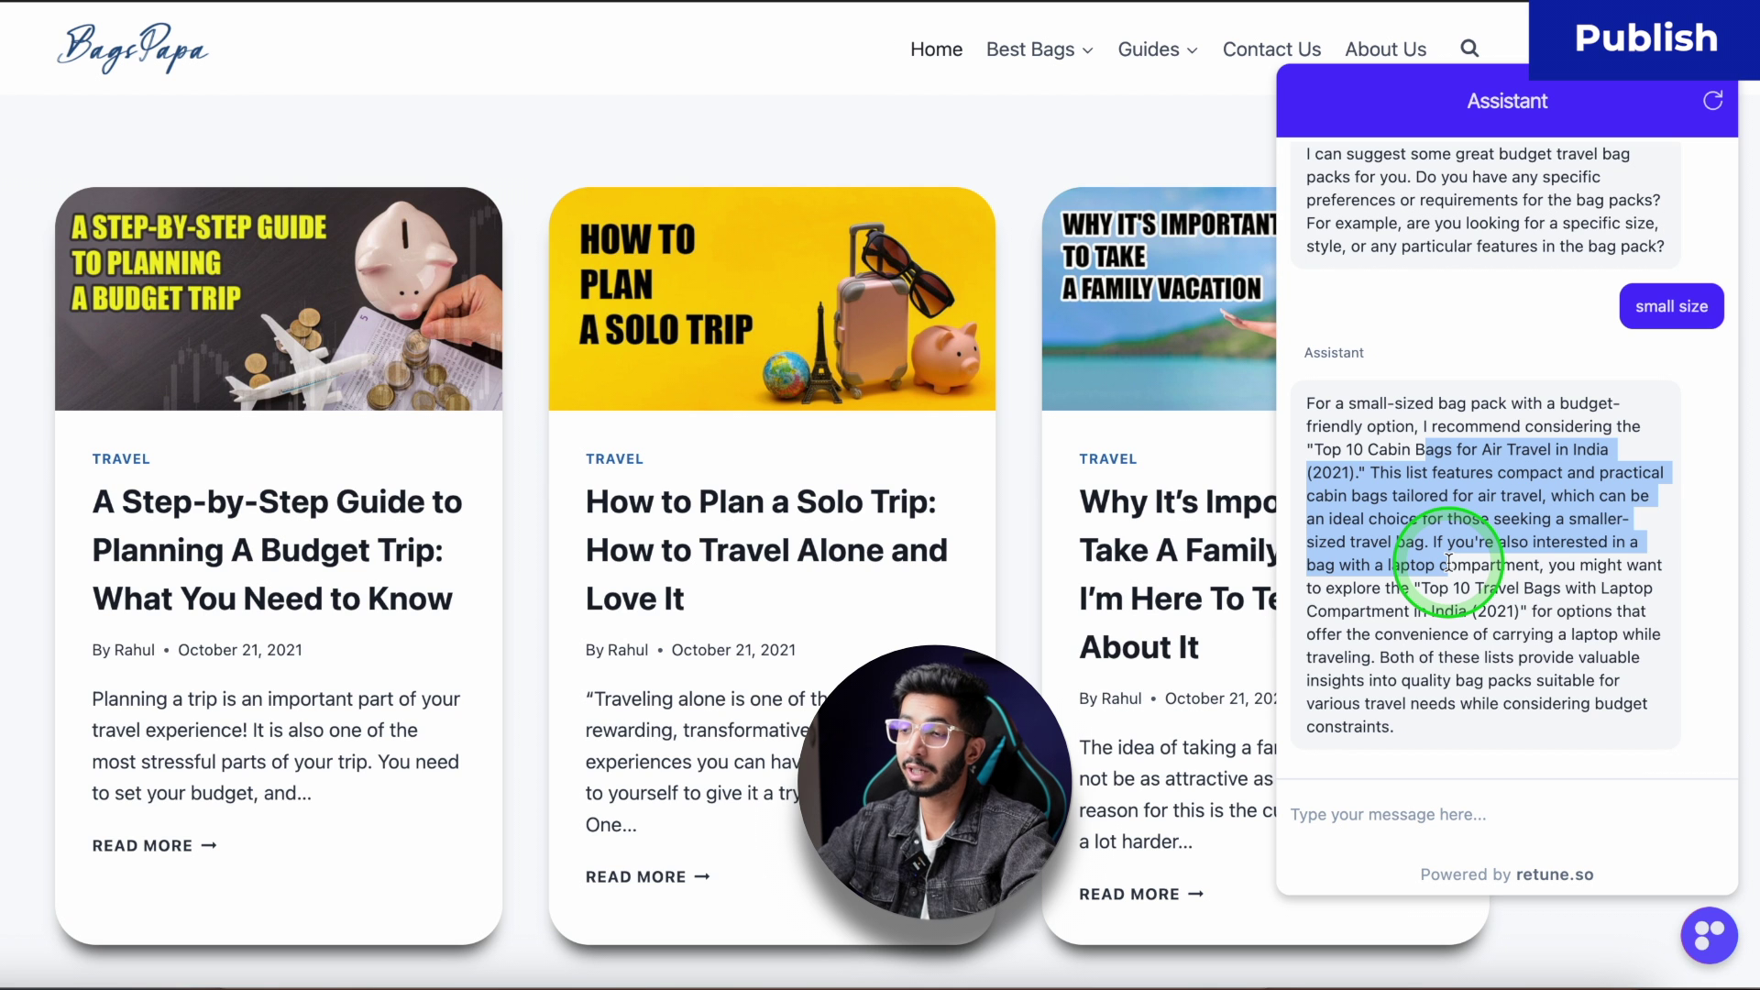
left_click(1437, 542)
scroll(1434, 541, "down", 5)
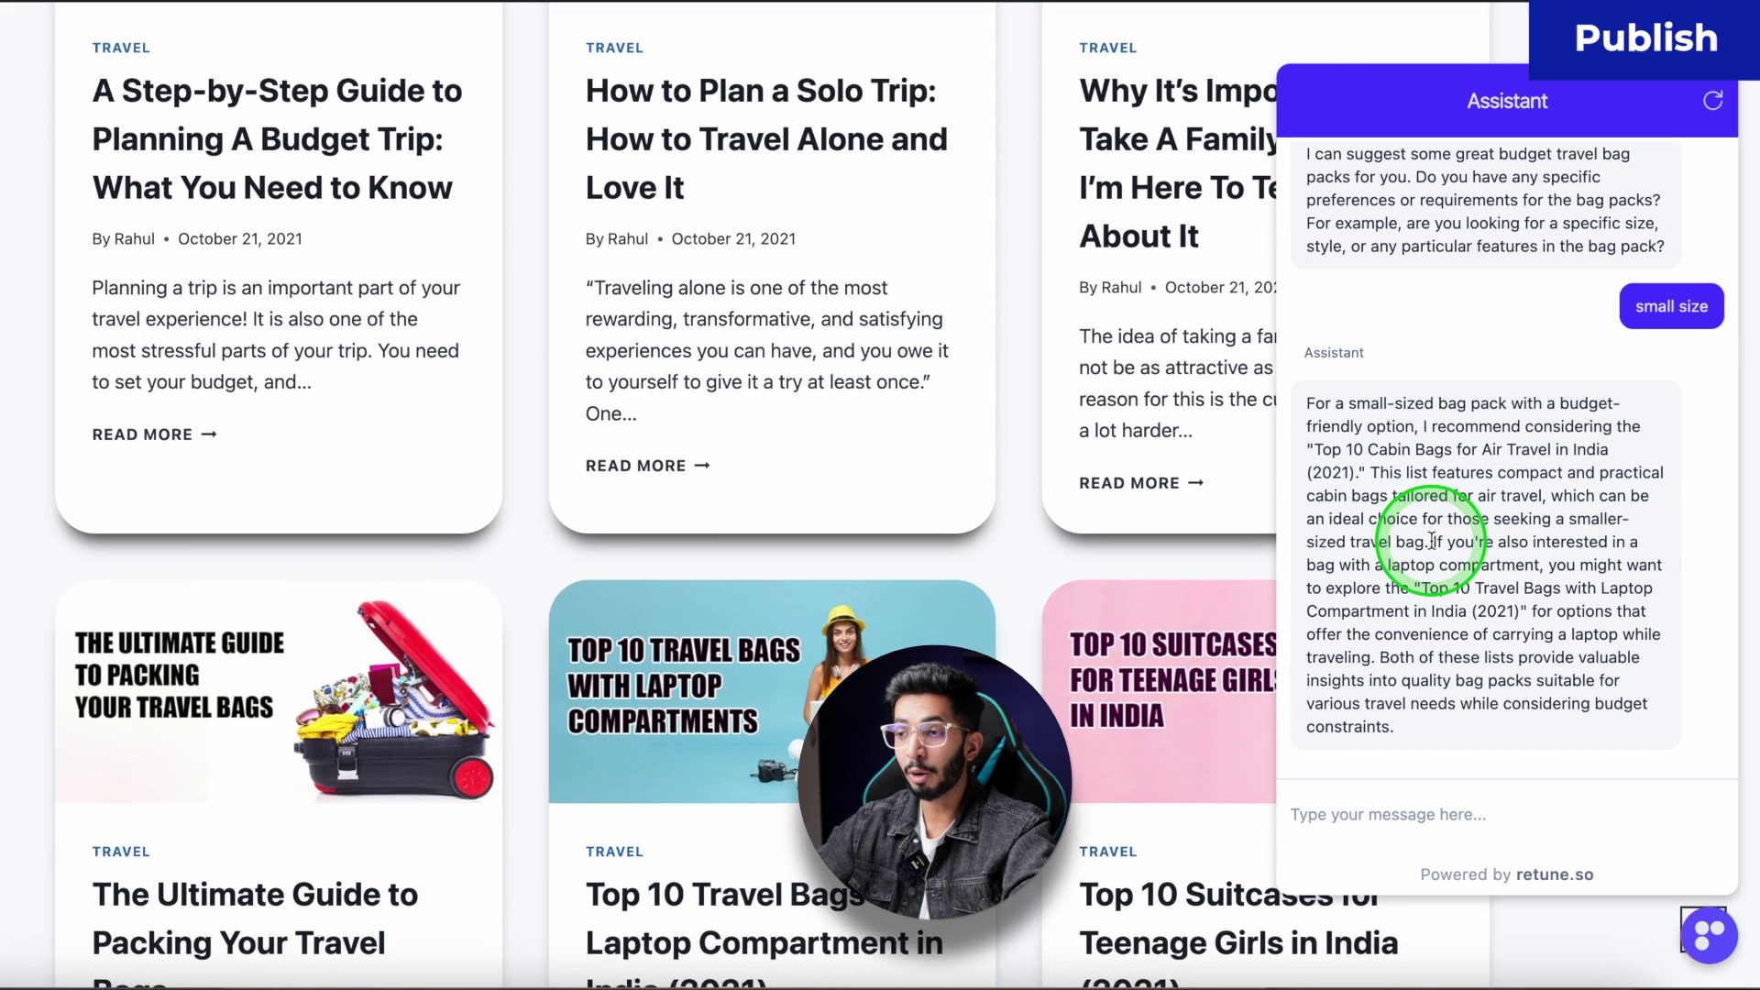
scroll(1167, 617, "up", 5)
left_click_drag(1401, 587, 1545, 602)
left_click(1433, 596)
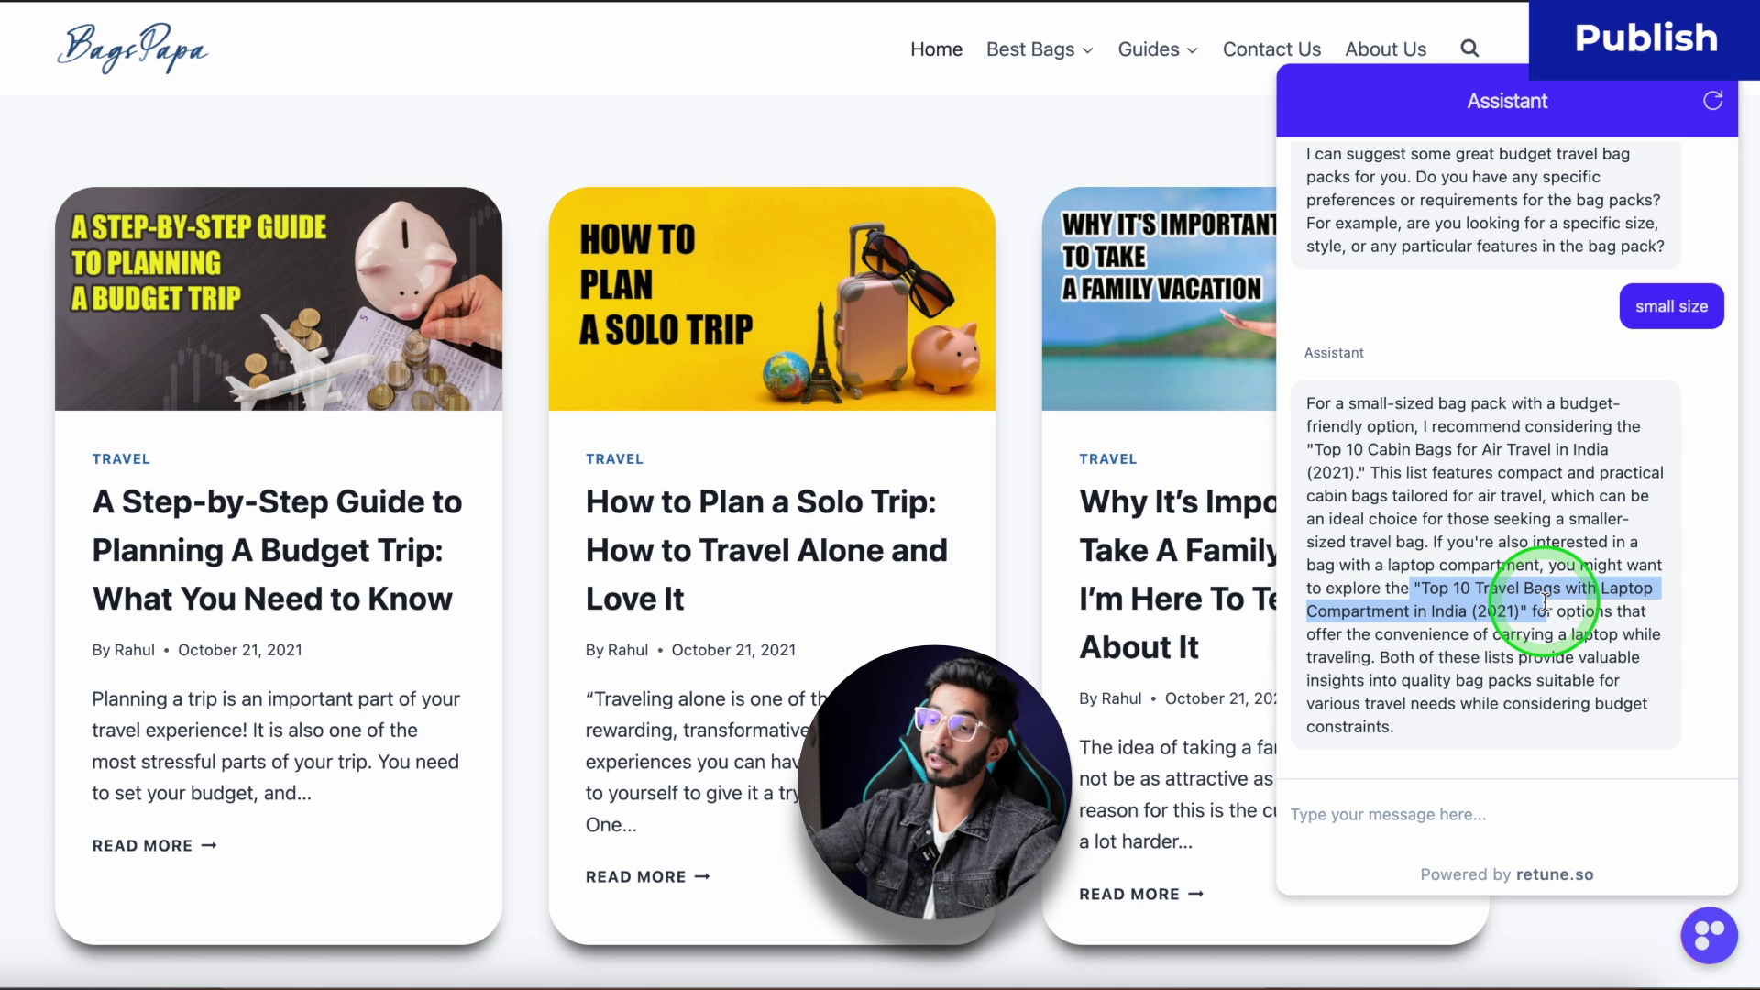